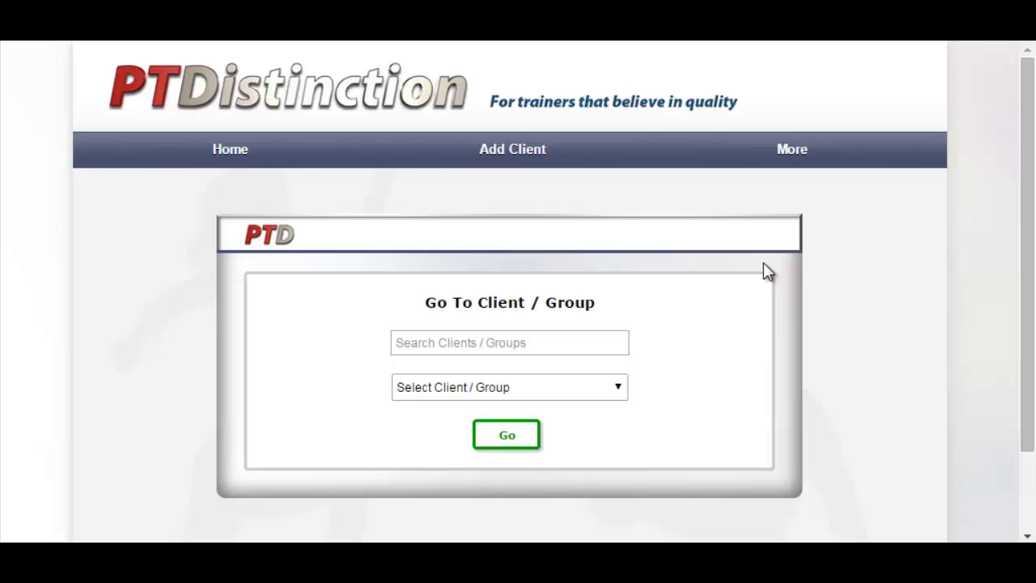
- Add a new client group named 'Automated Fit Bus 1' from Clients / Groups
mouse_move(793, 148)
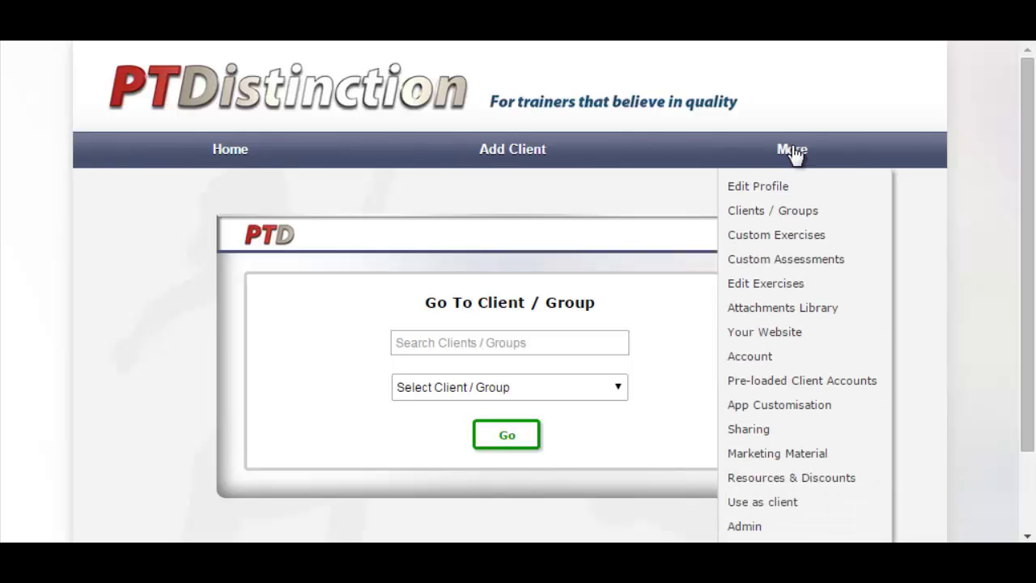
click(781, 215)
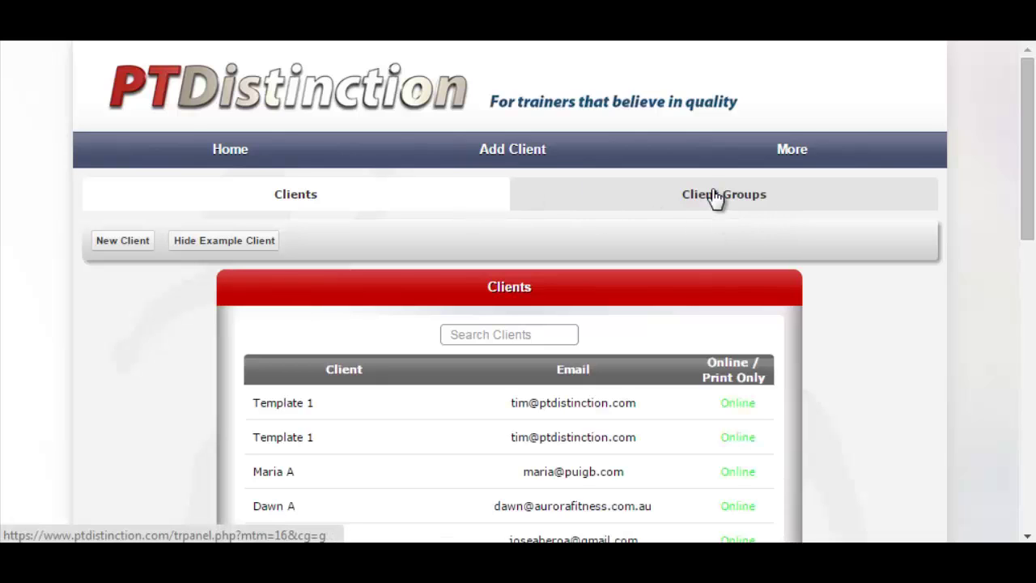
click(715, 197)
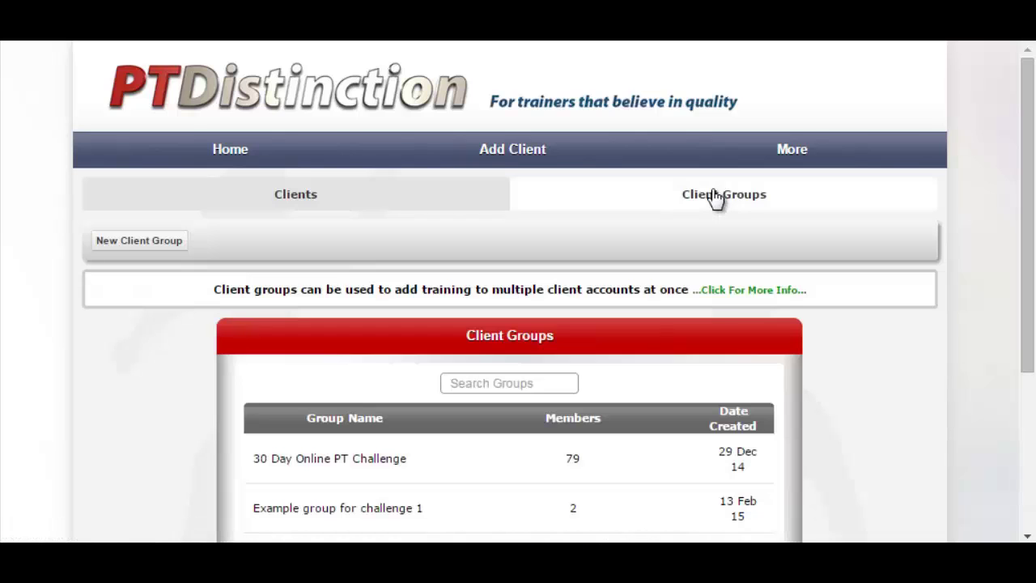
click(139, 242)
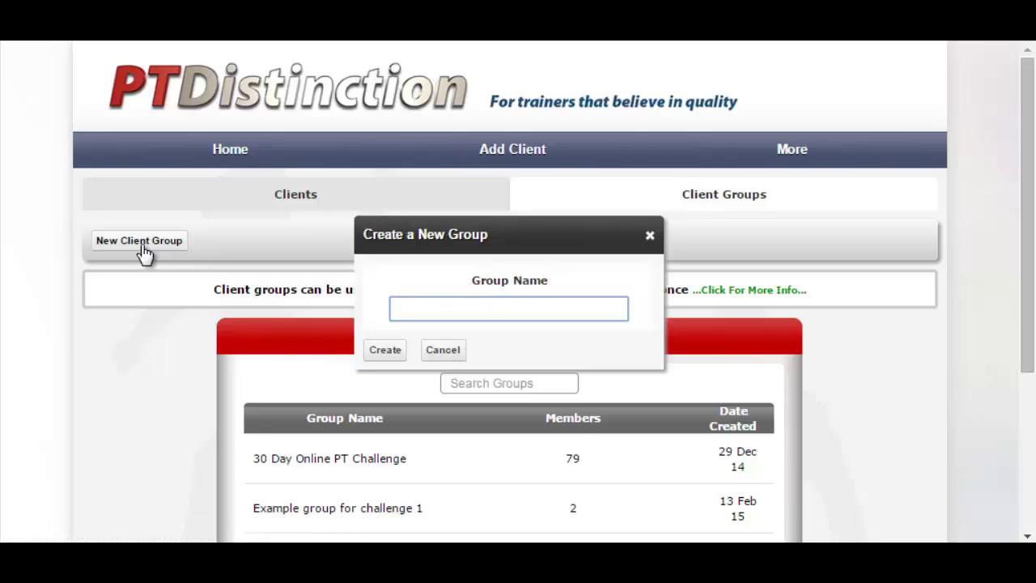
text(Aut)
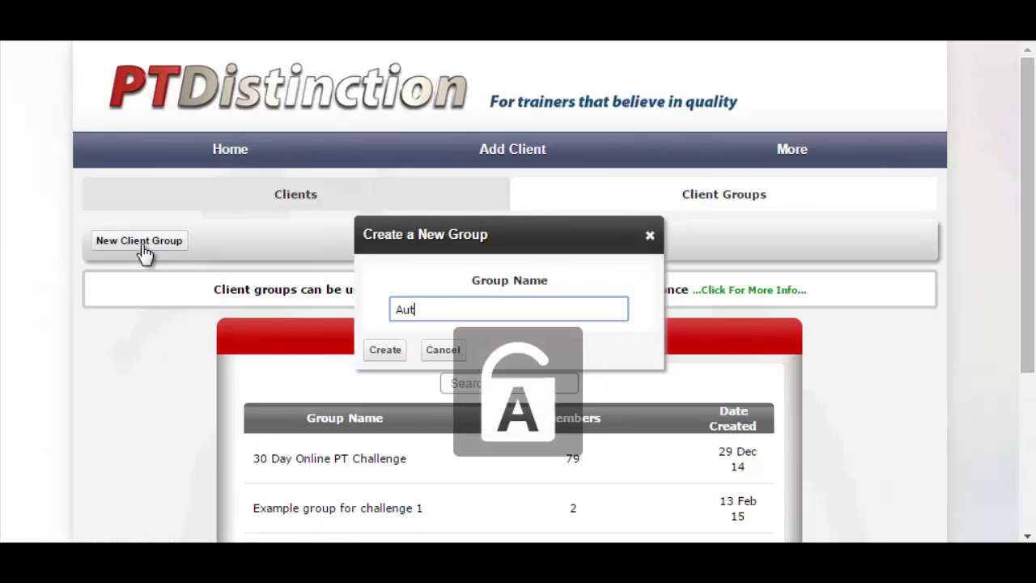
text(omated Fit Bus 1)
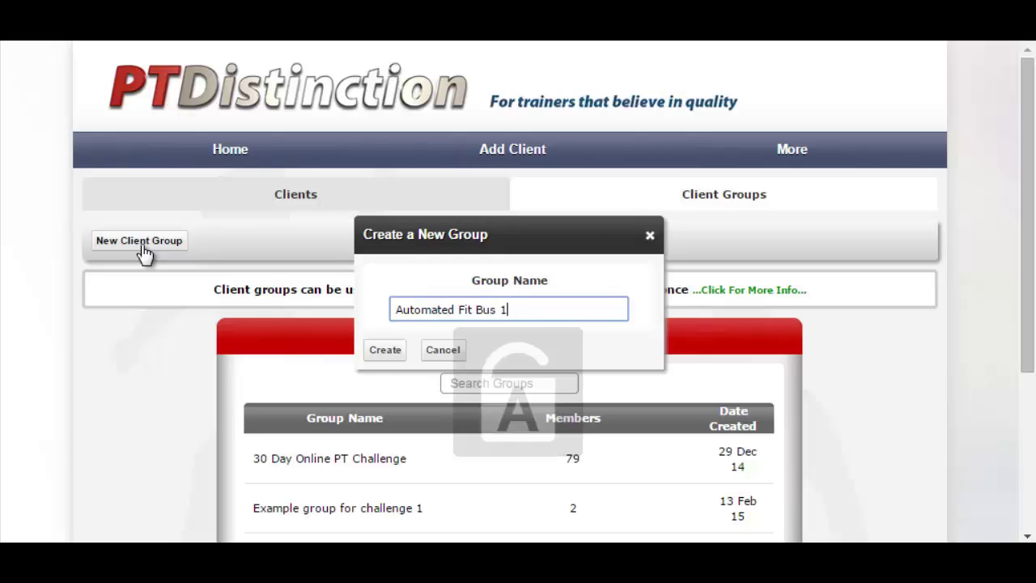
click(395, 357)
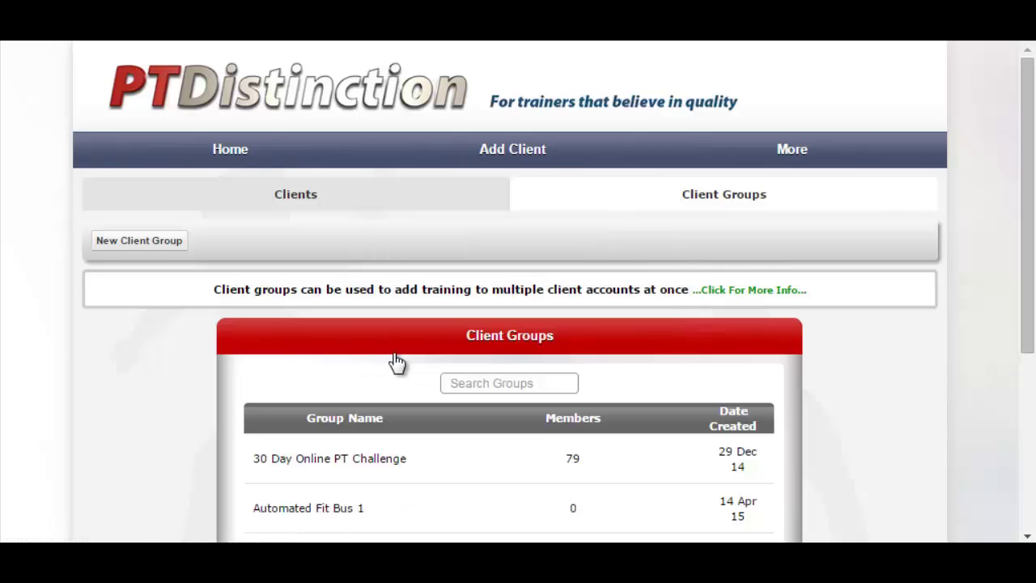
scroll(397, 362, down, 3)
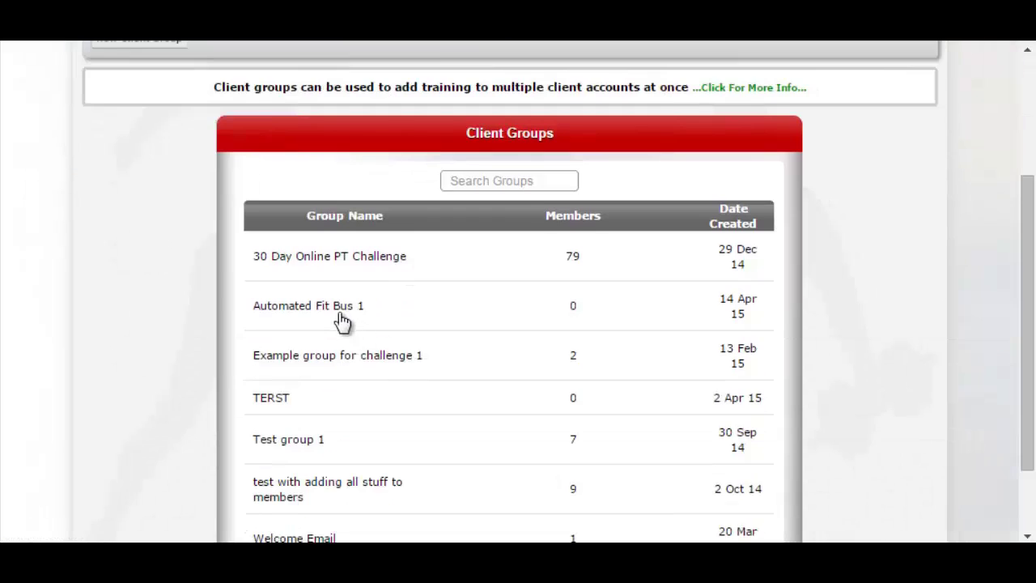
- Open the Automated Fit Bus 1 group from the Client Groups list
click(336, 314)
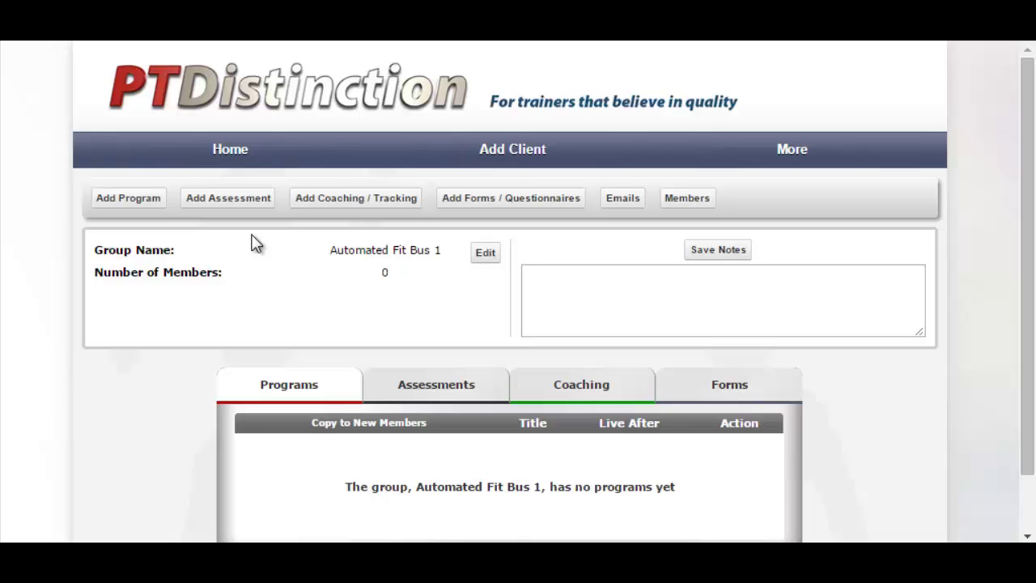
- Add a program to the group from the Home Circuit L3 template
click(130, 201)
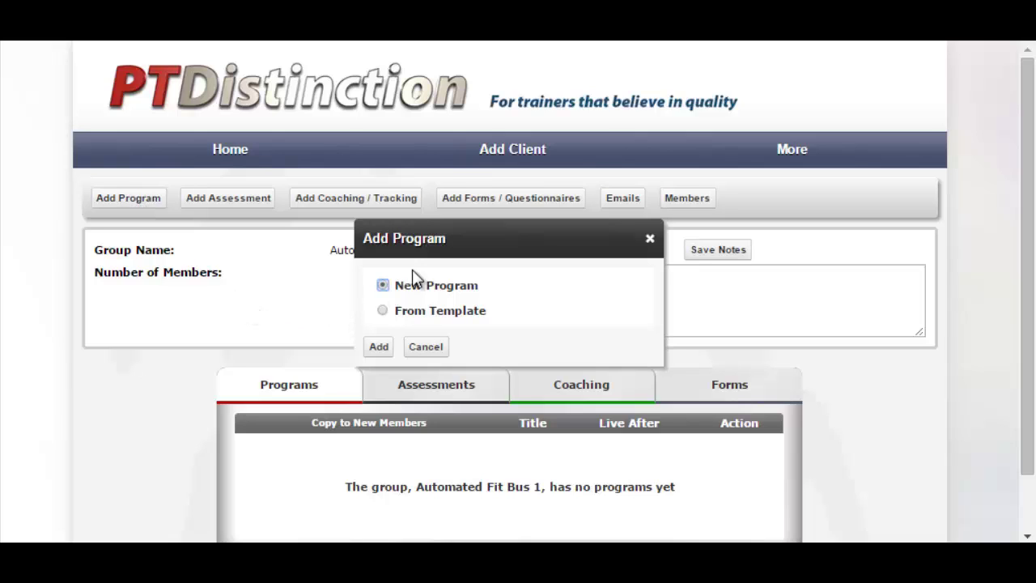
click(382, 313)
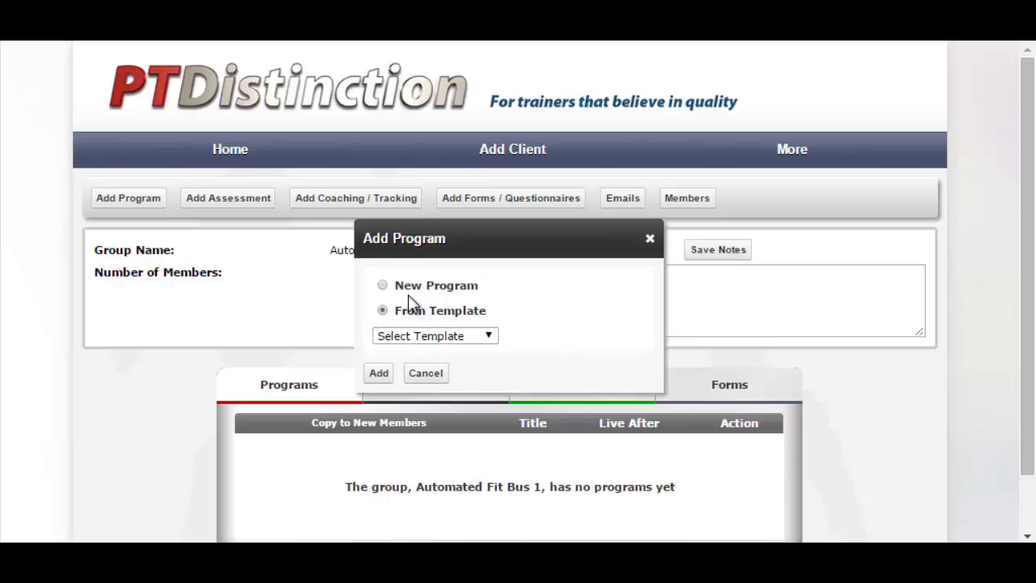
click(490, 336)
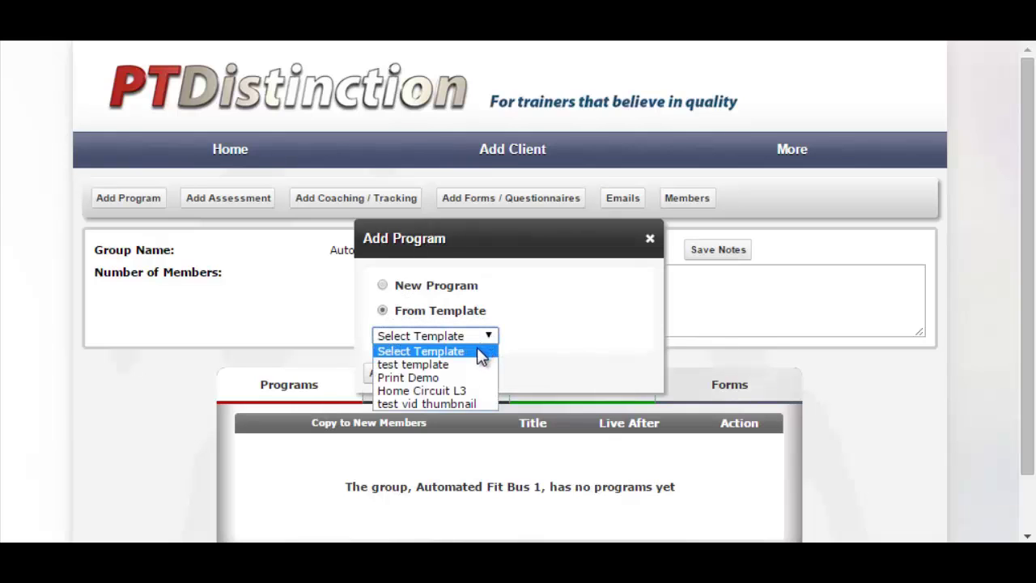
click(445, 395)
click(378, 379)
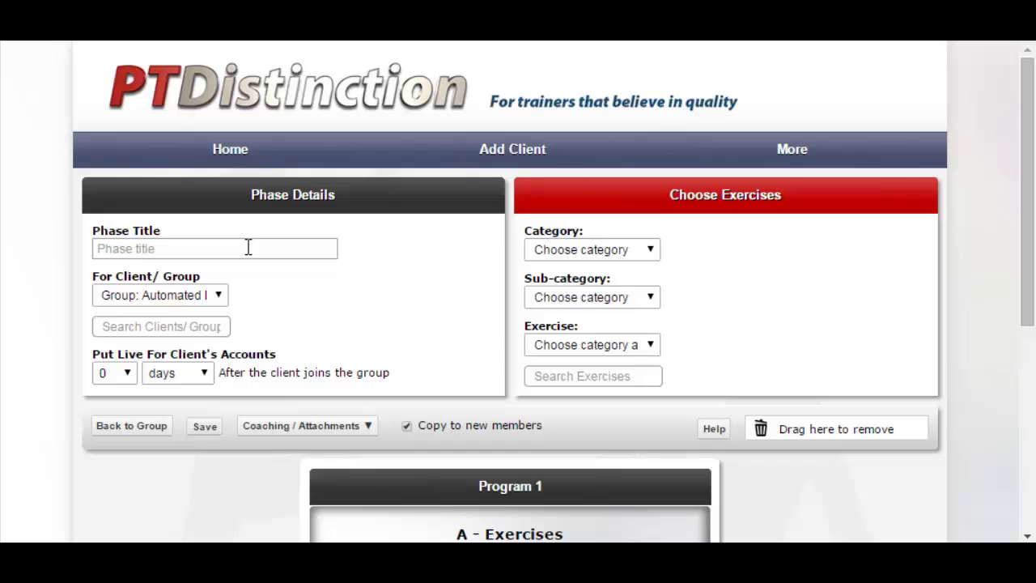
- Give the program the phase title 'Auto Fit Bus 1', save it, and return to the group
scroll(361, 273, down, 3)
scroll(367, 273, up, 3)
click(160, 249)
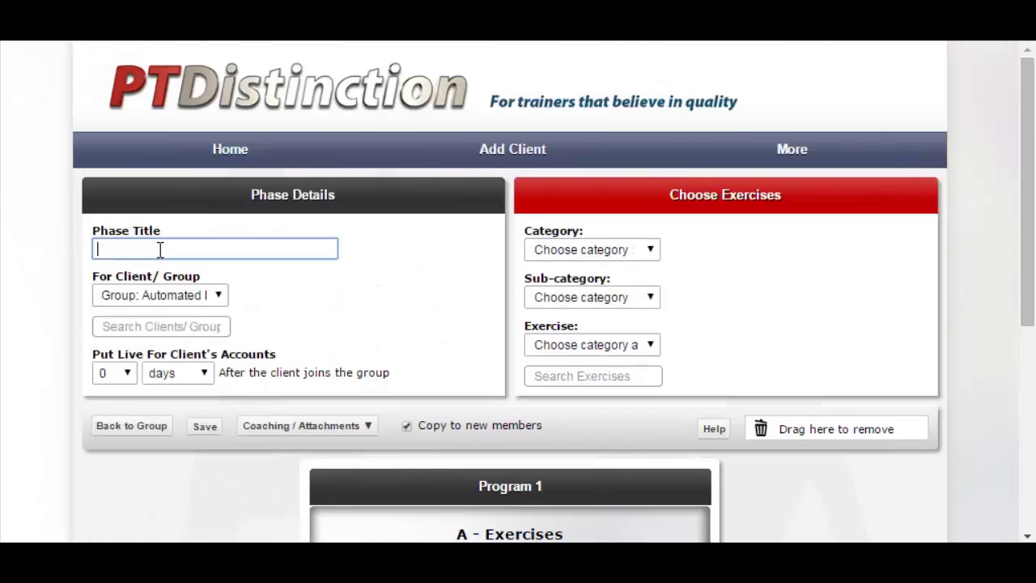
text(Au)
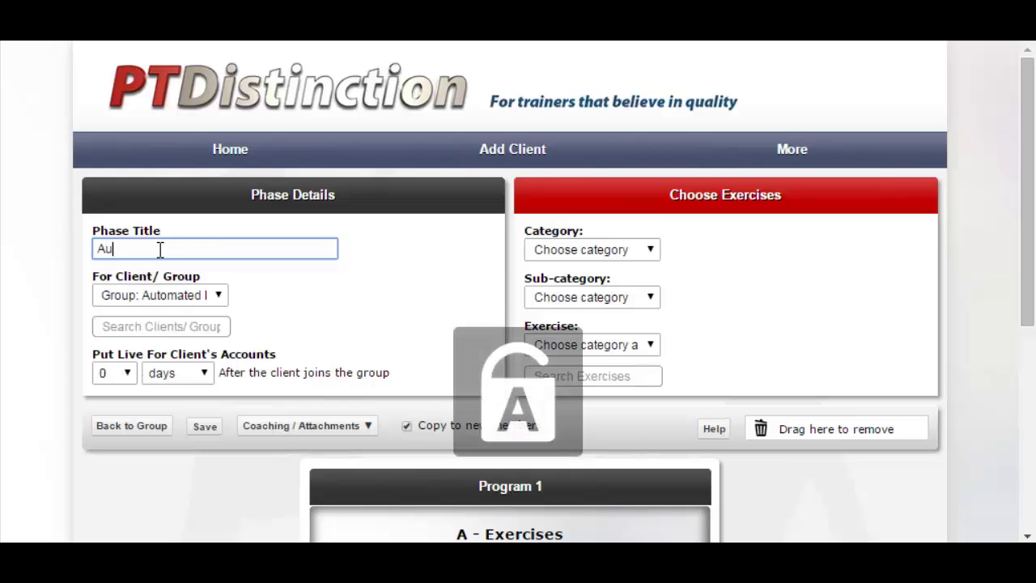
text(to Fit )
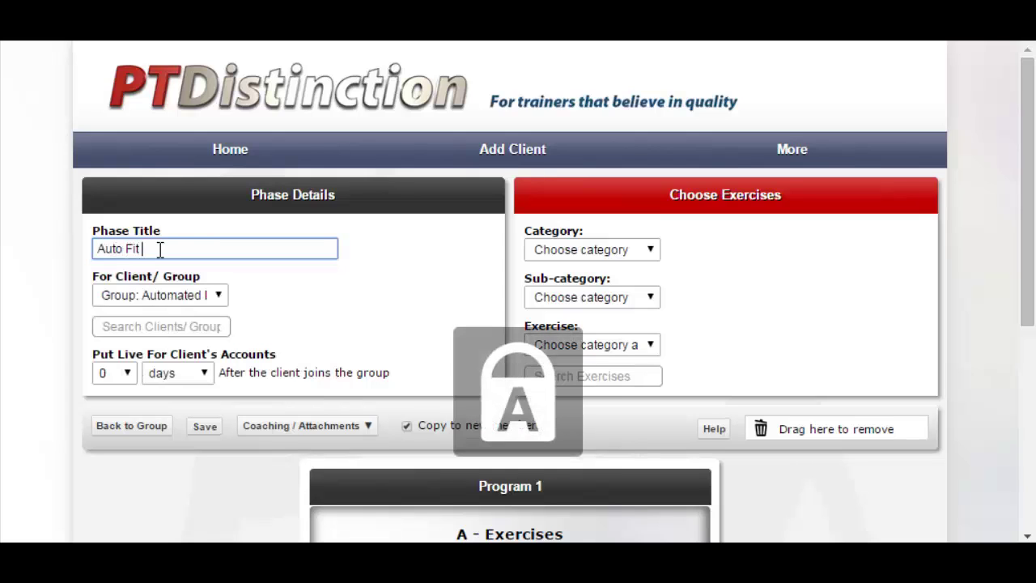
text(Bus 1)
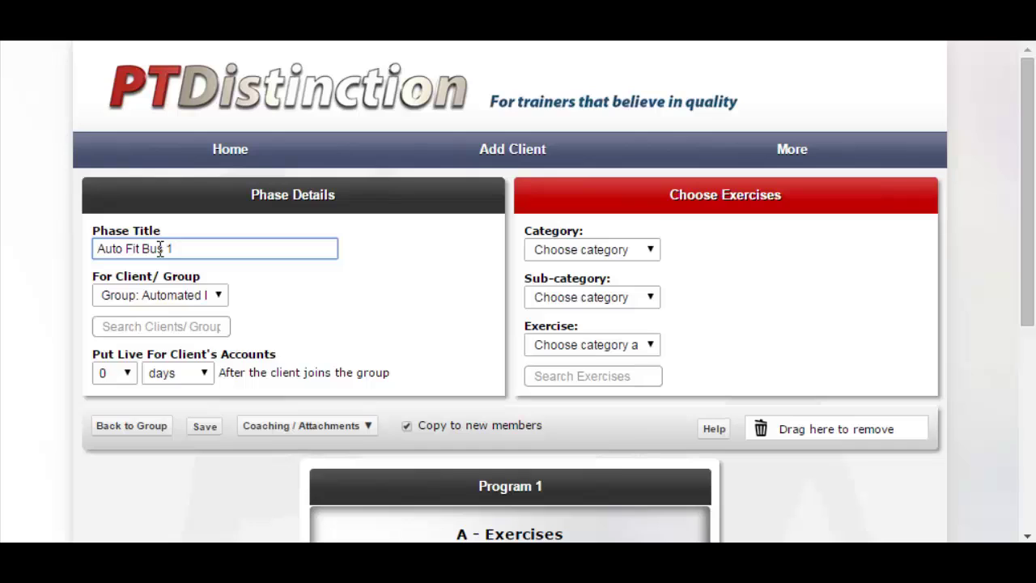
click(204, 429)
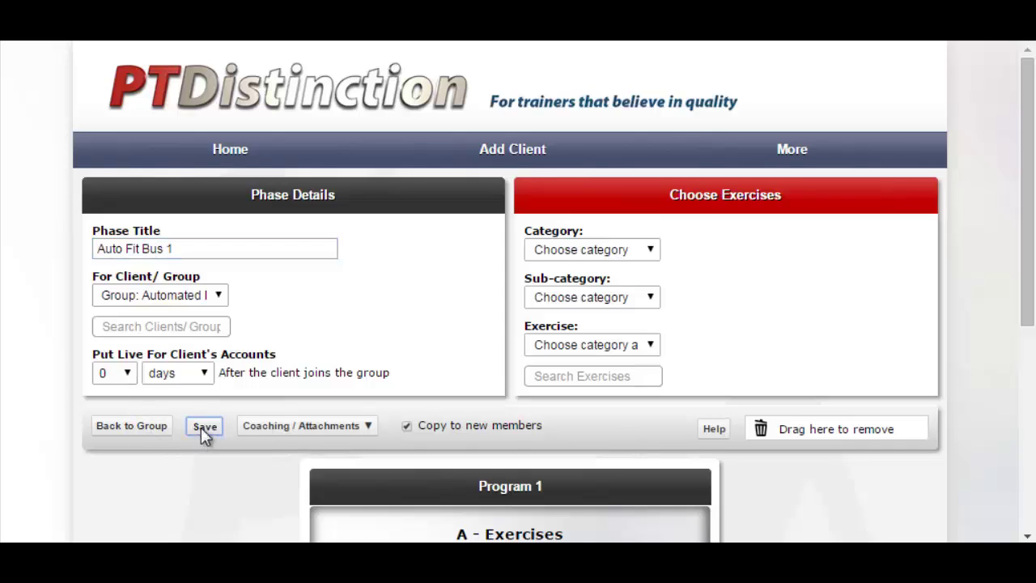
click(121, 429)
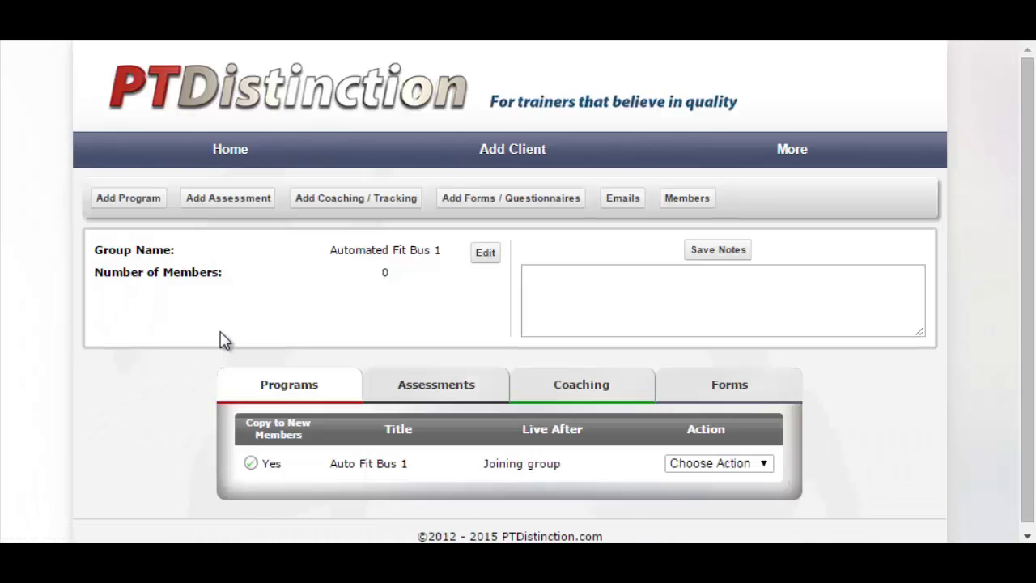
- Add an assessment to the group from the Standard Assessment template
click(237, 206)
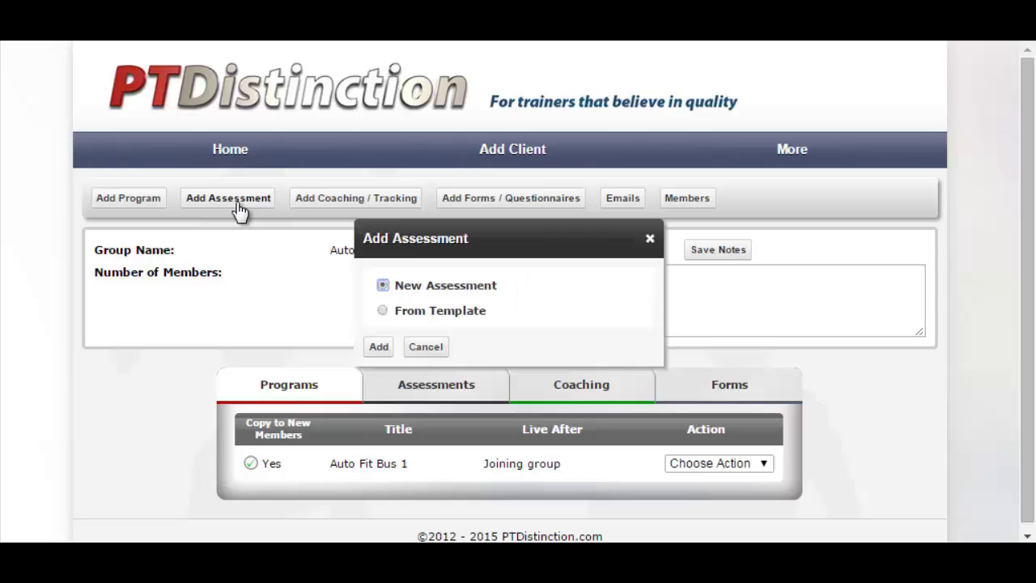
click(382, 314)
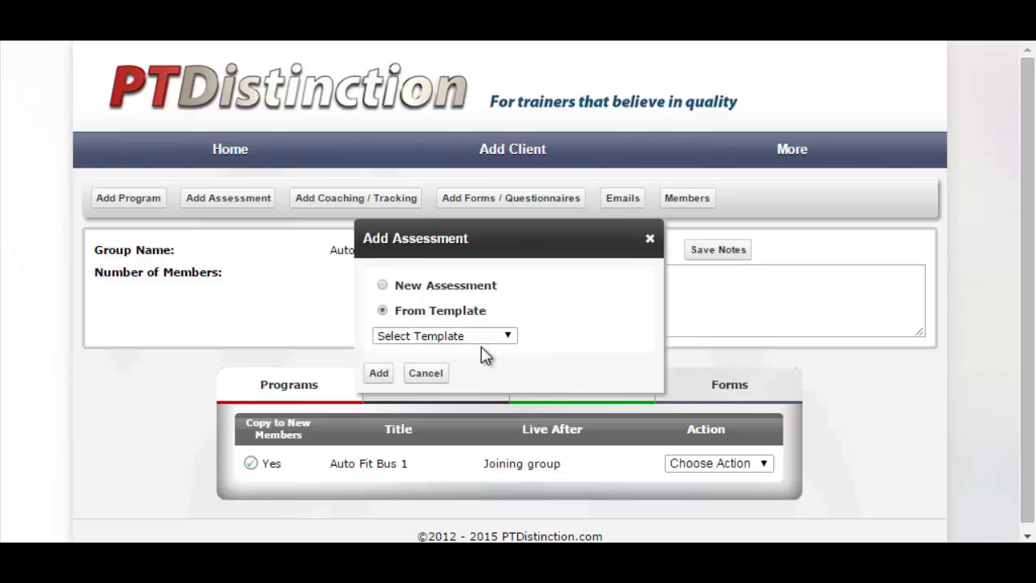
click(507, 338)
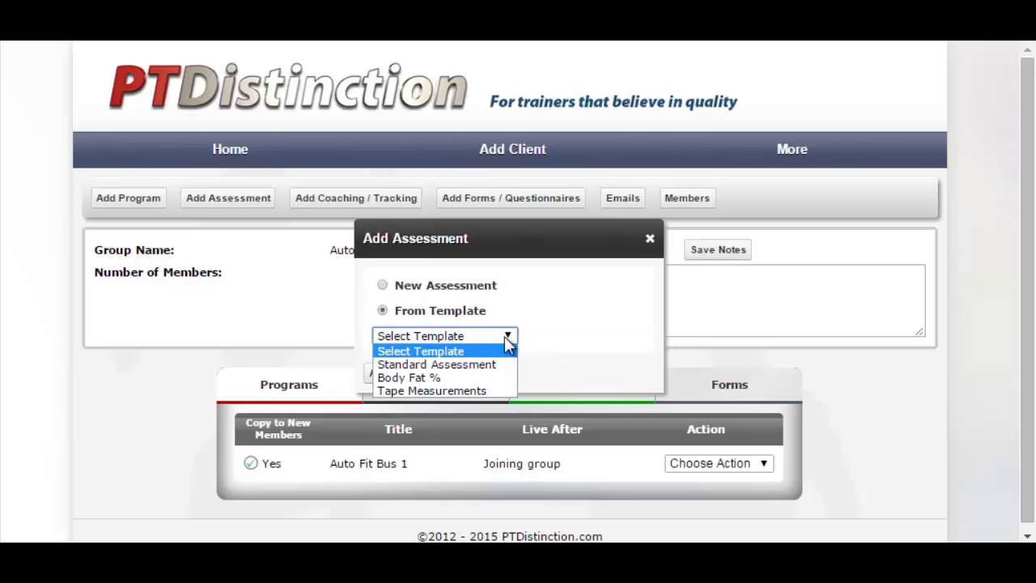
click(470, 366)
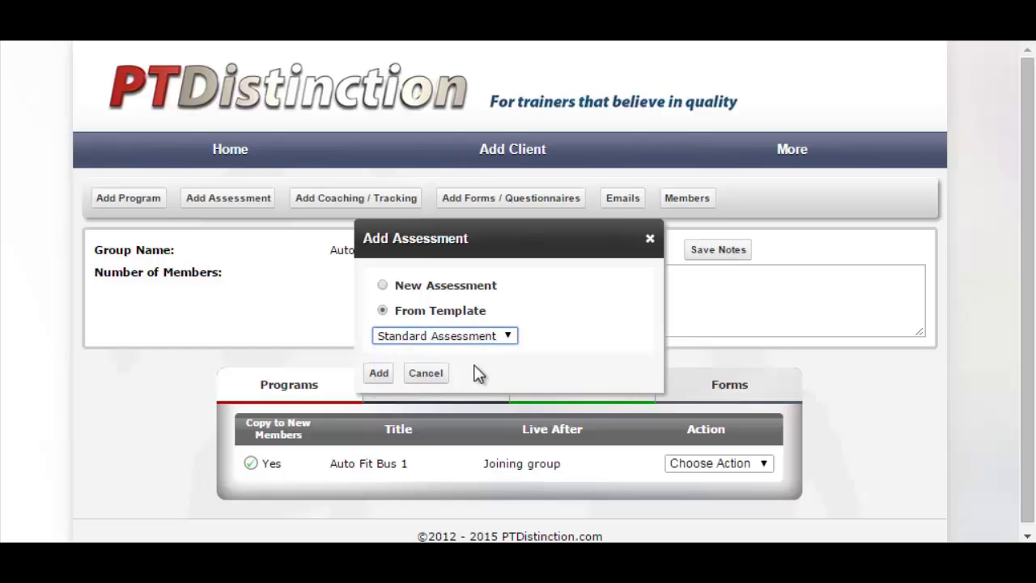
click(380, 374)
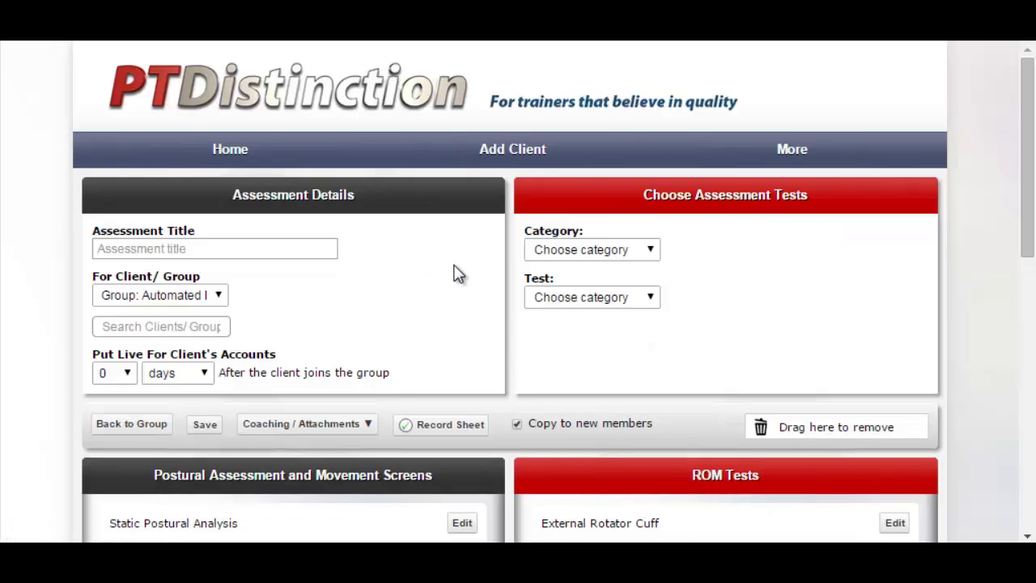
- Title the assessment 'Auto Fit Bus 1 asses'
scroll(459, 266, down, 3)
scroll(460, 266, up, 3)
click(199, 248)
text(Auto Fit Bus 1 asses)
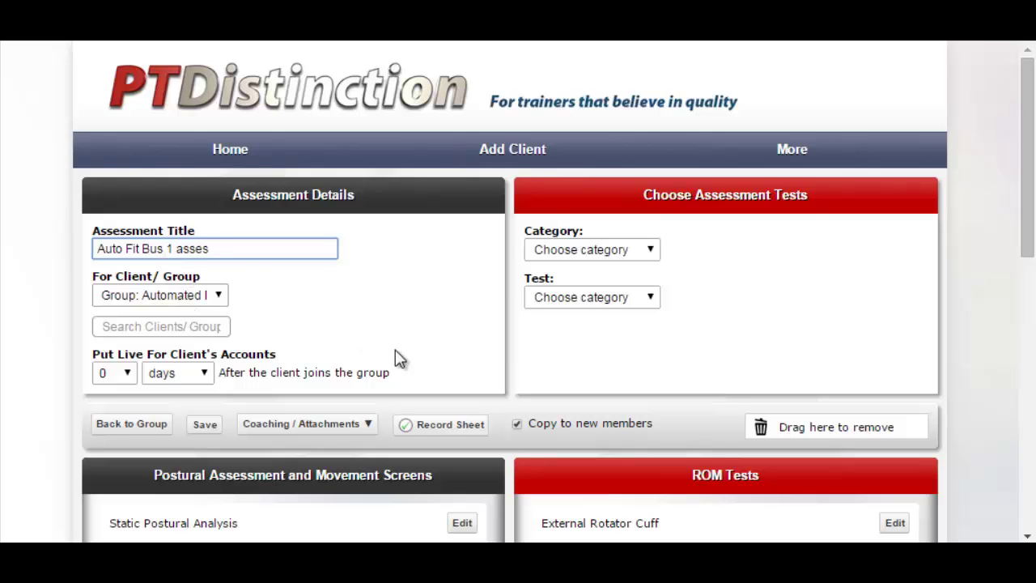
- Set the assessment's record sheet to Show to client
click(449, 432)
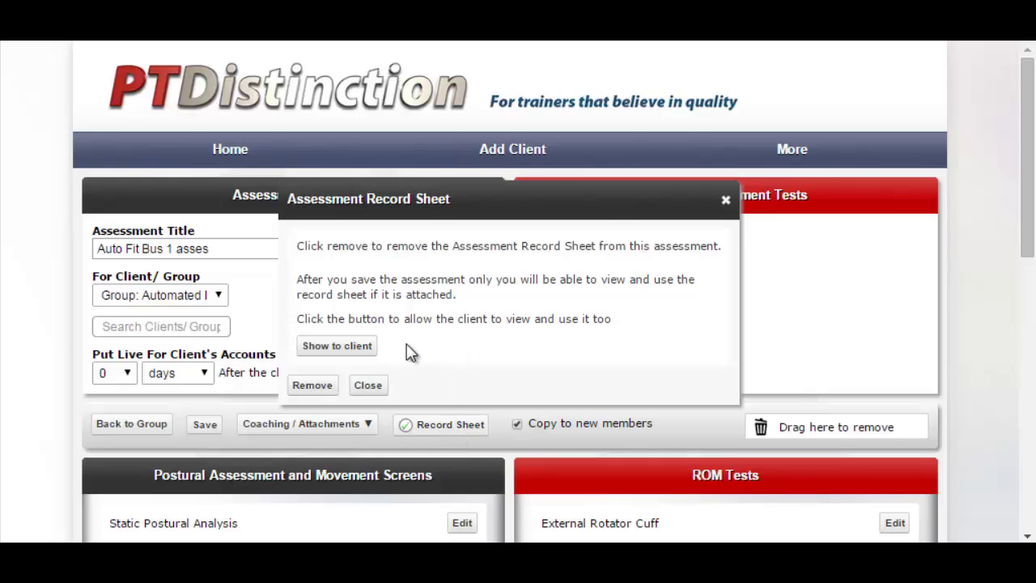
click(350, 347)
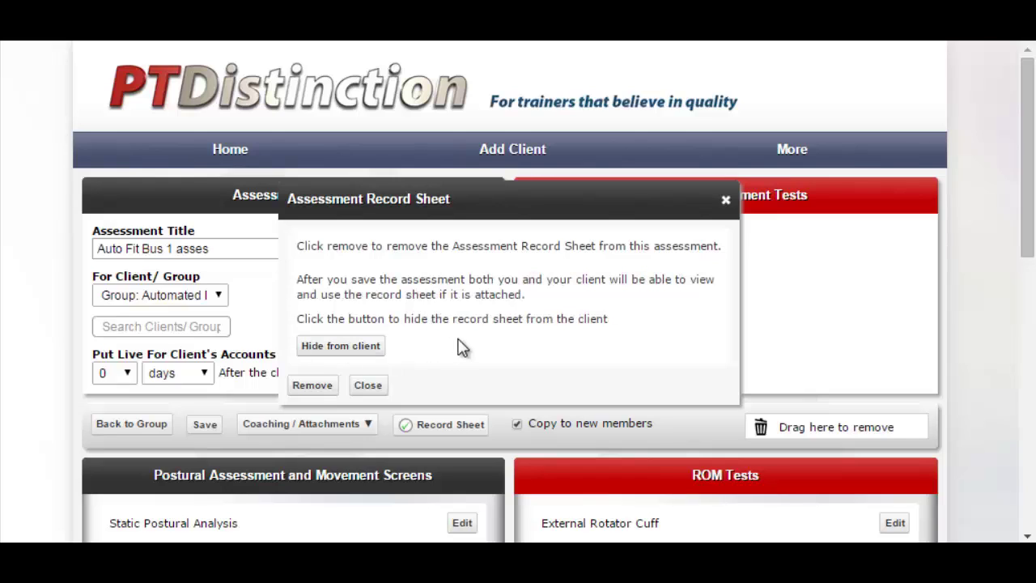
click(371, 386)
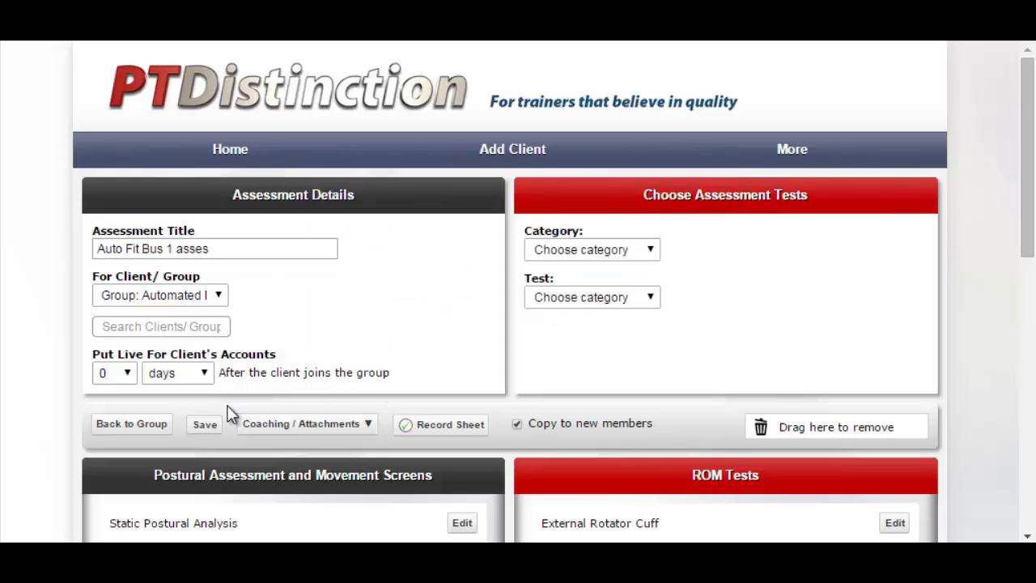
- Save the assessment, copy it to all members' accounts, and go back to the group
click(197, 427)
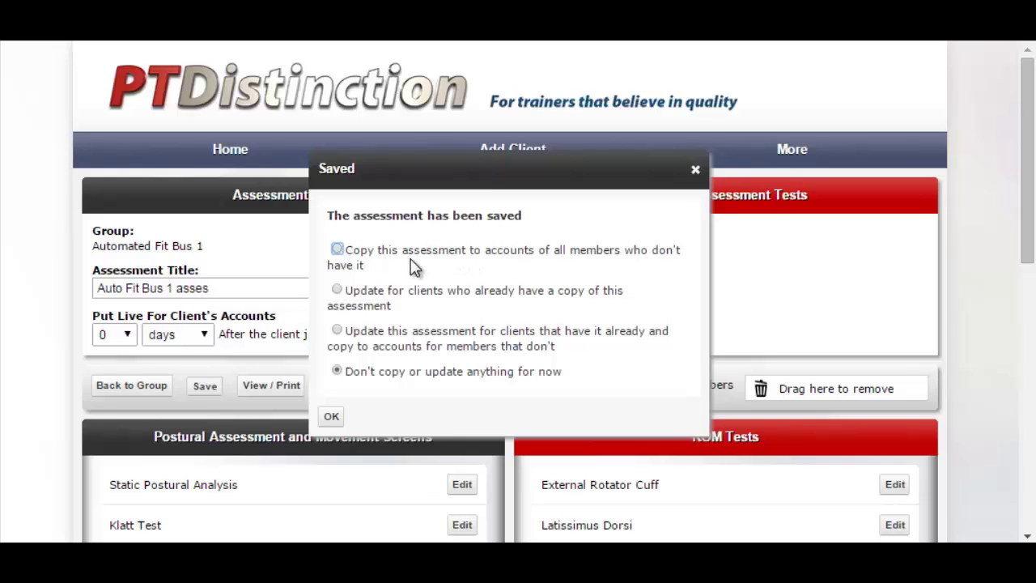
click(337, 250)
click(332, 418)
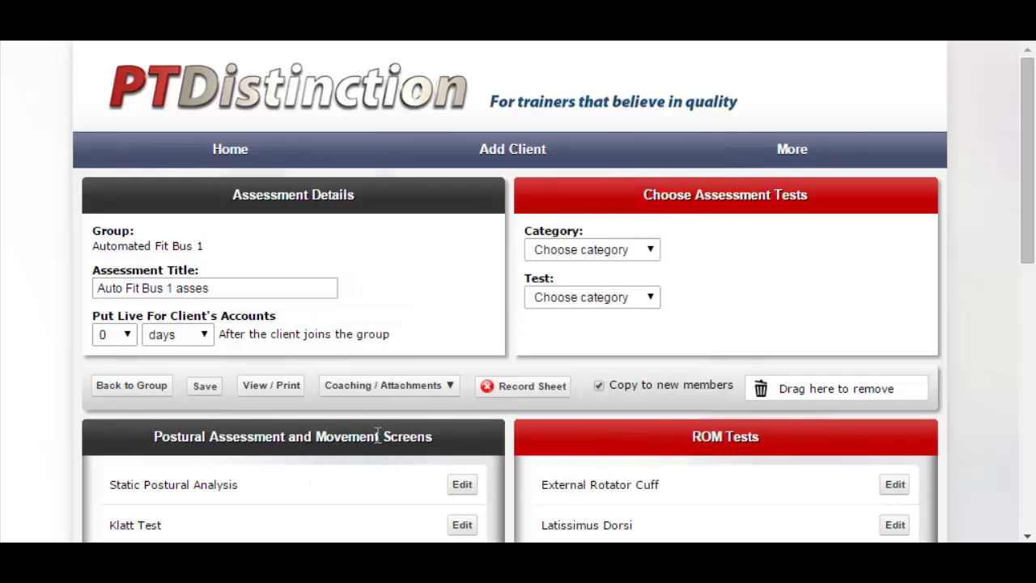
click(114, 385)
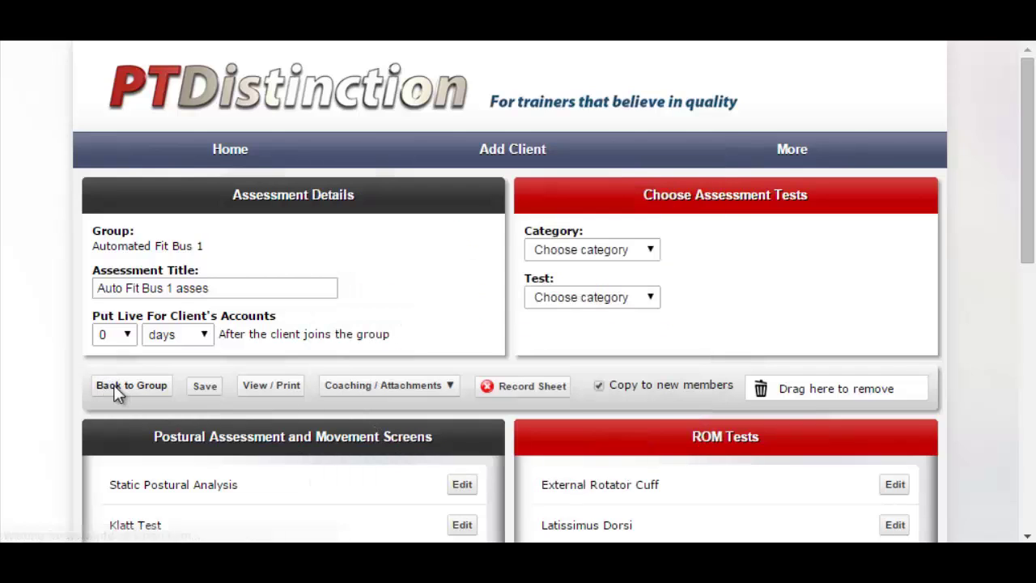
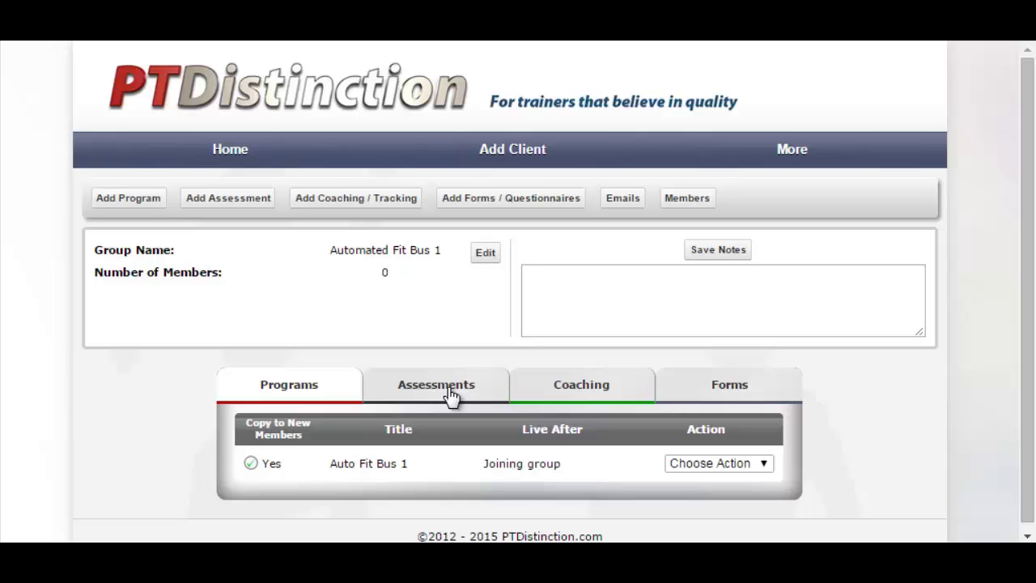
- Create a new group assessment from the Tape Measurements template
click(446, 388)
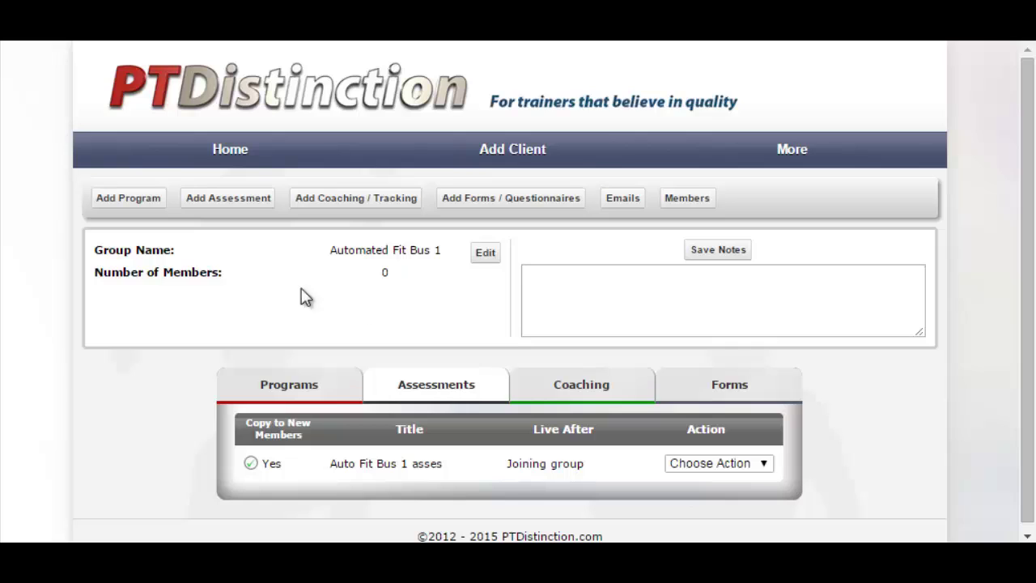
click(236, 202)
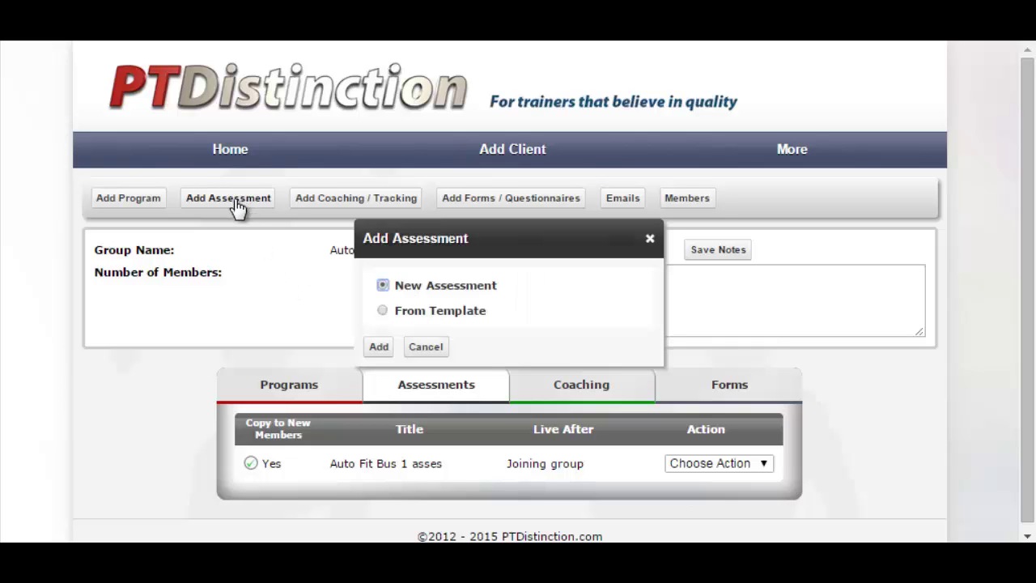
click(382, 312)
click(506, 339)
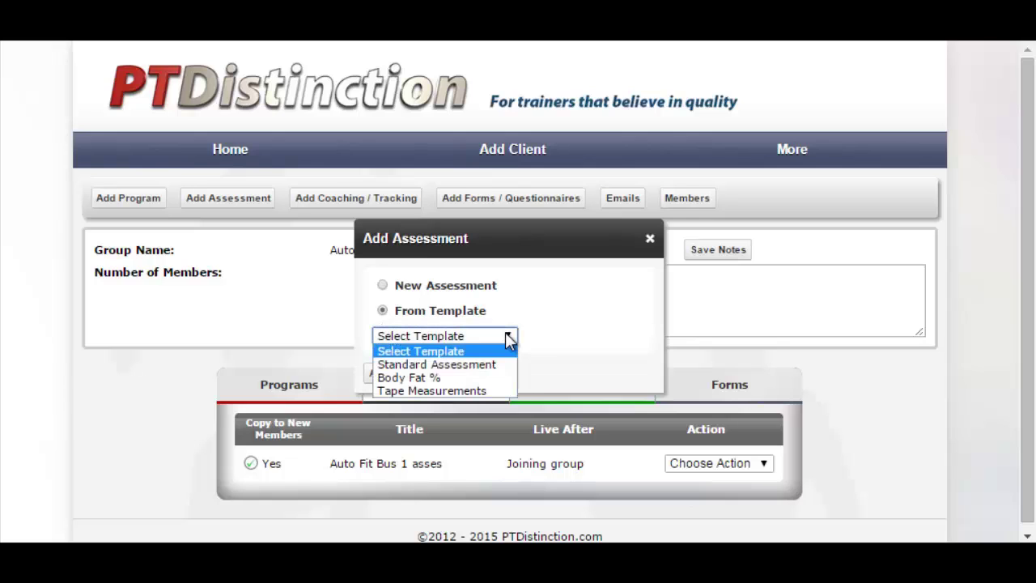
click(456, 389)
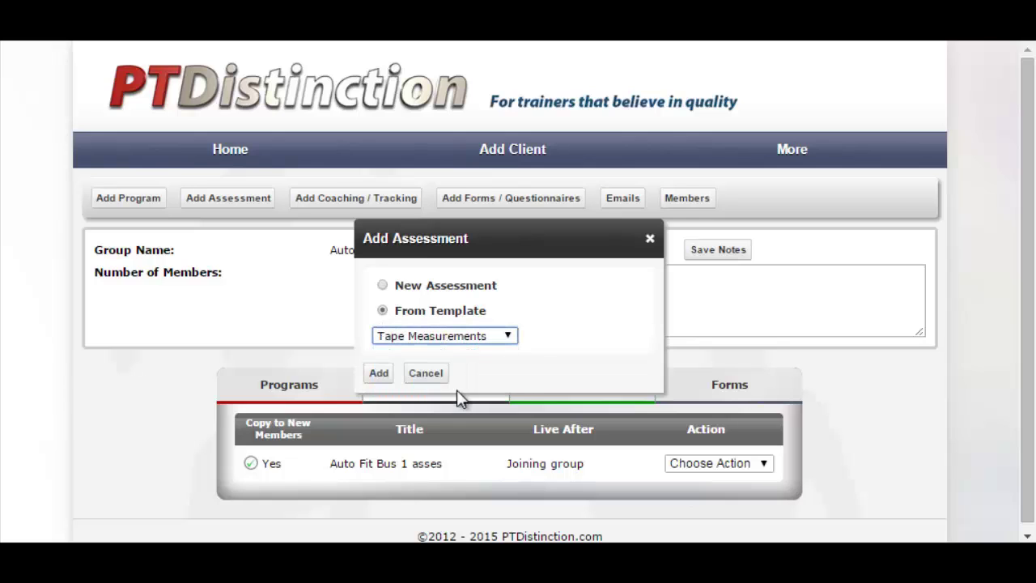
click(379, 373)
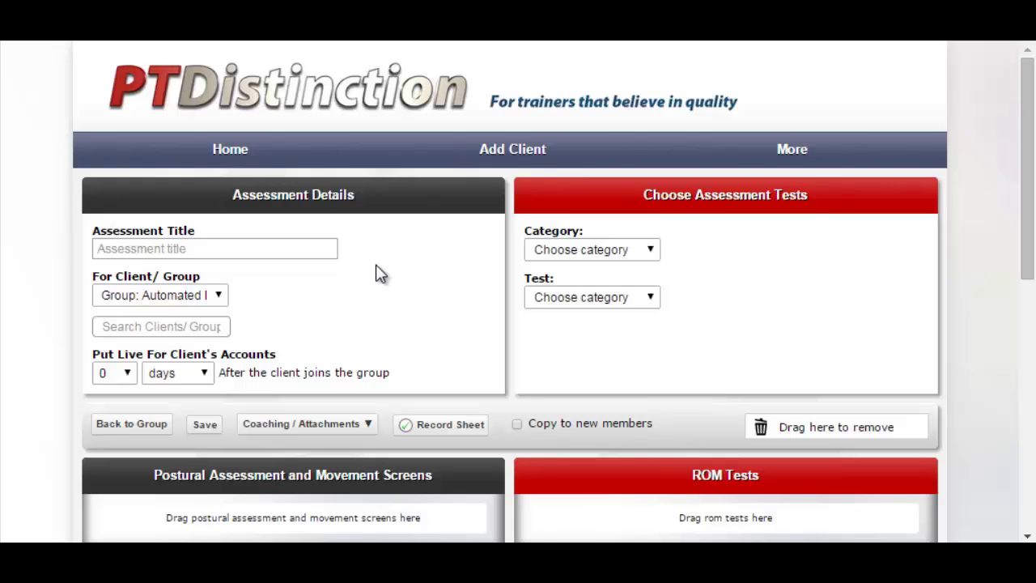
- Set the assessment to go live after 1 month and title it 'Measurements'
click(207, 376)
click(196, 419)
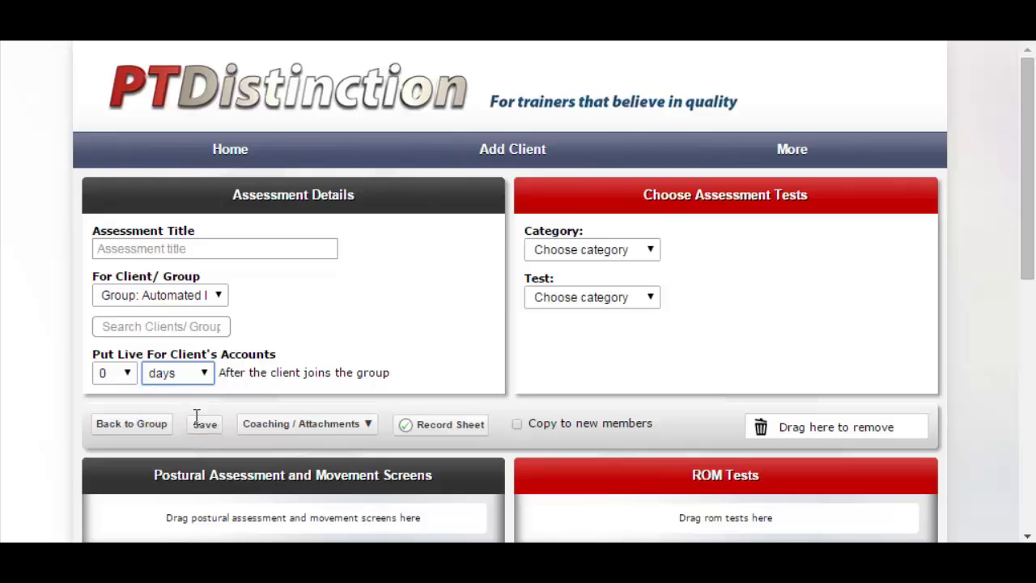
click(128, 374)
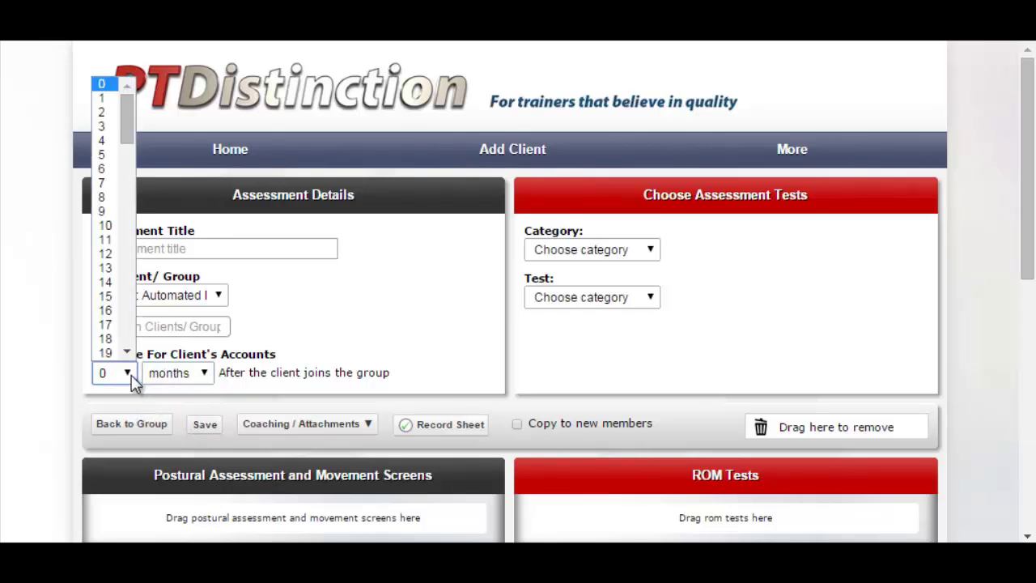
click(105, 99)
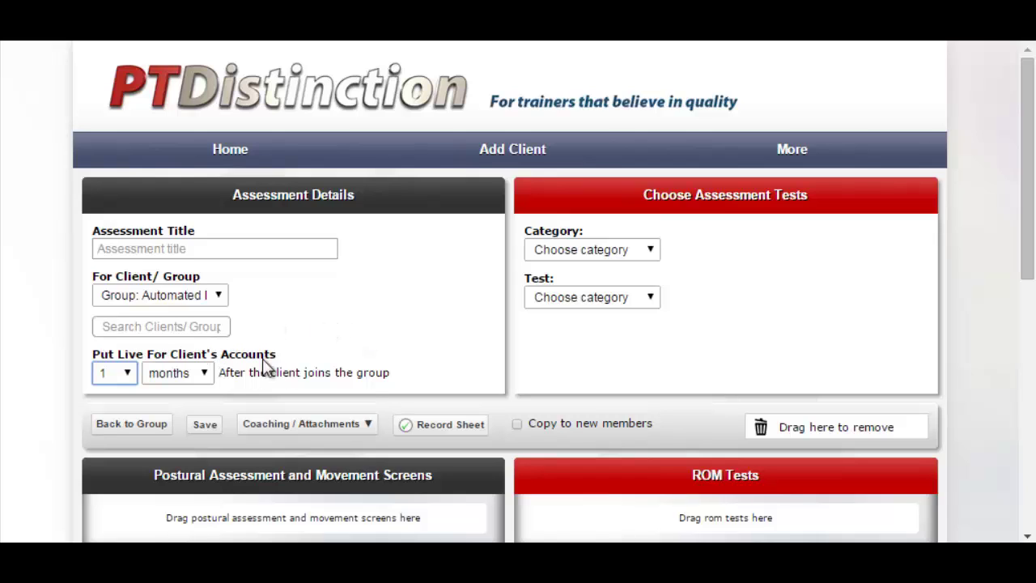
click(174, 247)
text(Measure)
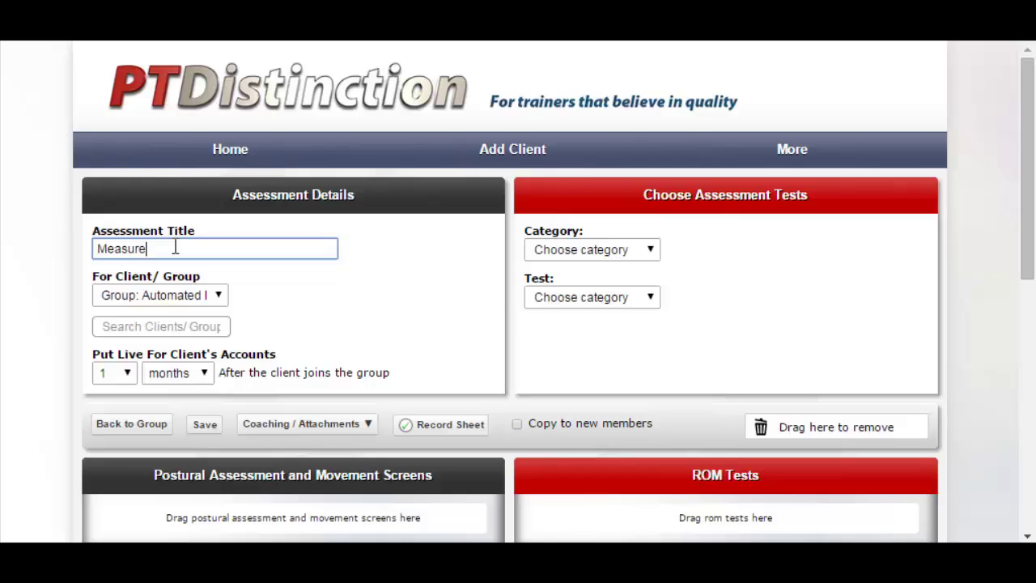
text(ments)
- Review the record sheet options, save the assessment and copy it to all members
click(446, 427)
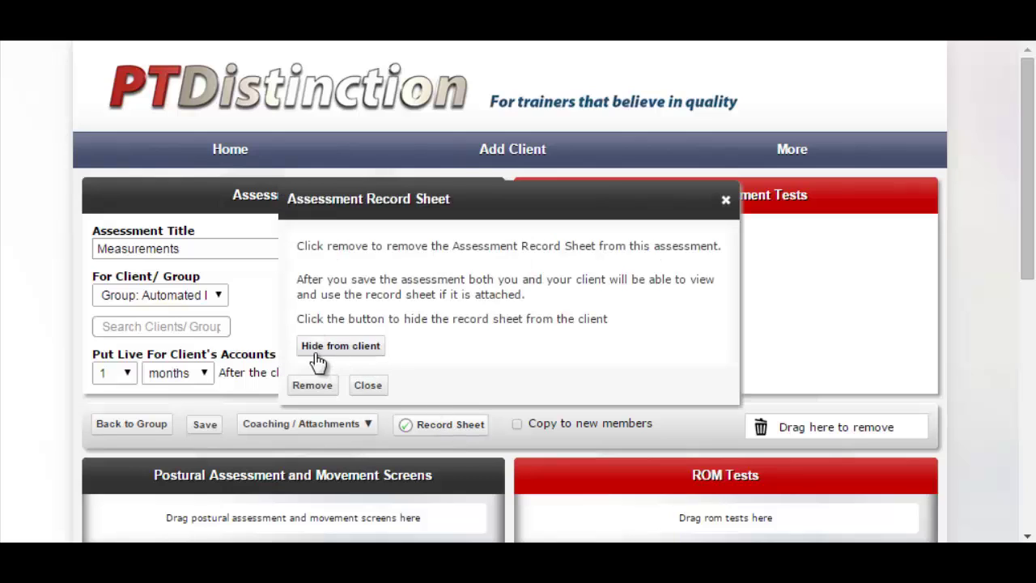
click(368, 386)
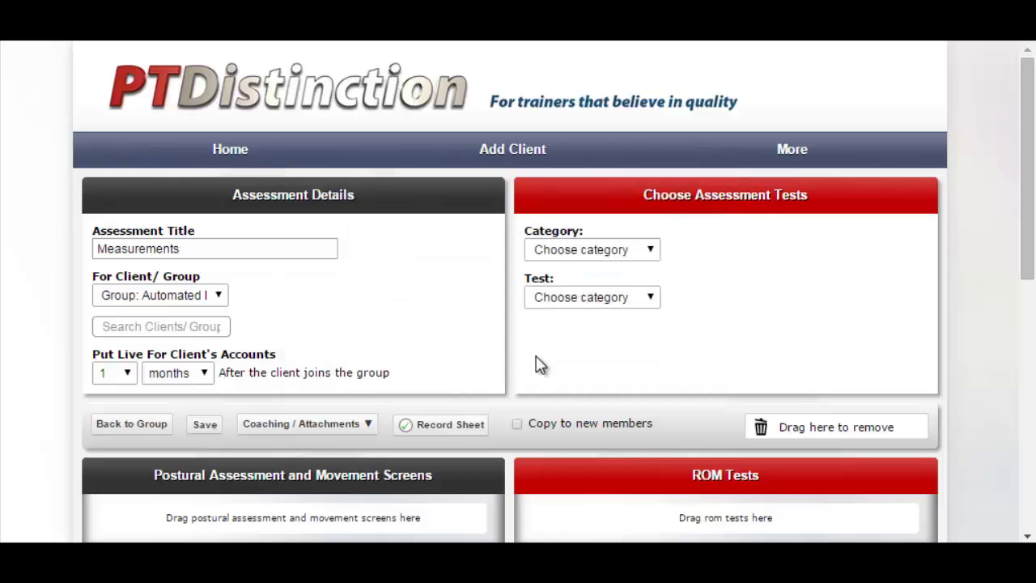
click(203, 429)
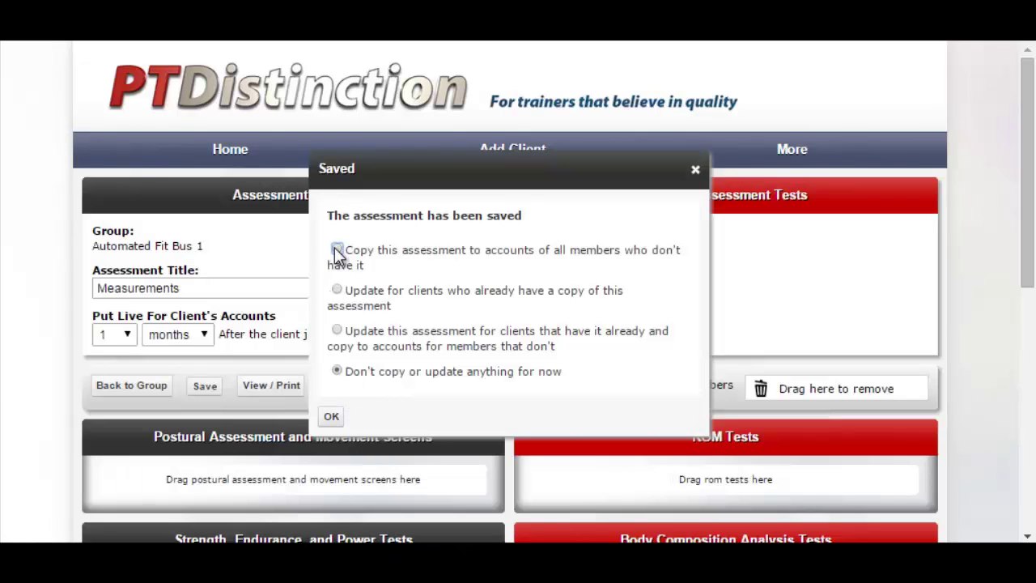
click(335, 249)
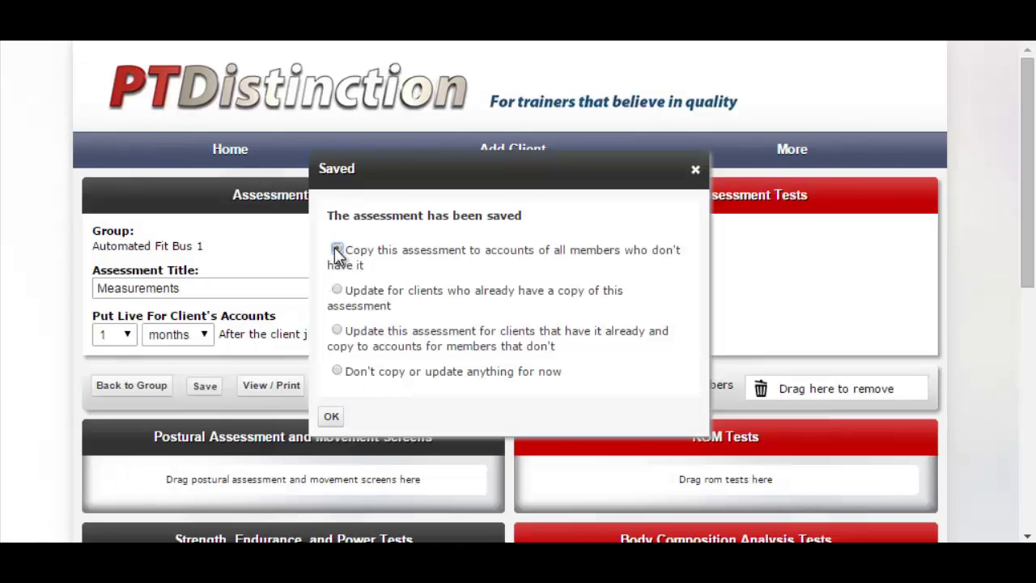
click(333, 417)
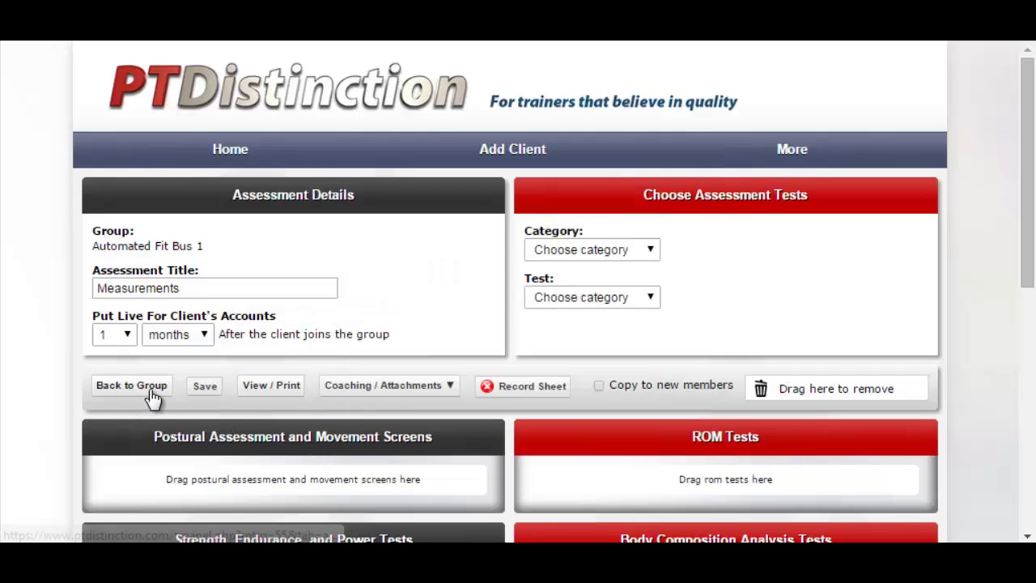
- Return to the Automated Fit Bus 1 group and view its assessments list, including Measurements
click(149, 388)
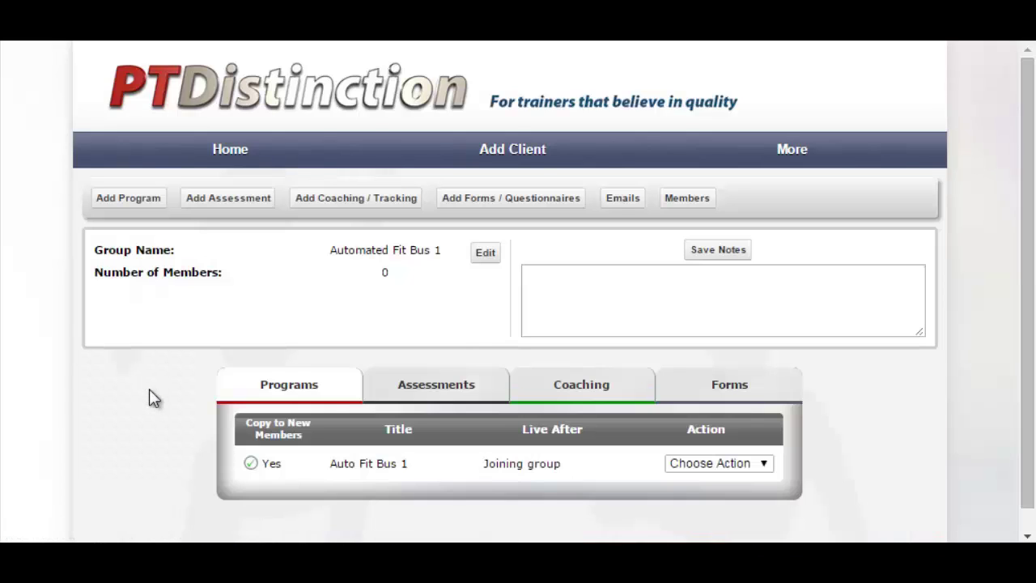
click(445, 395)
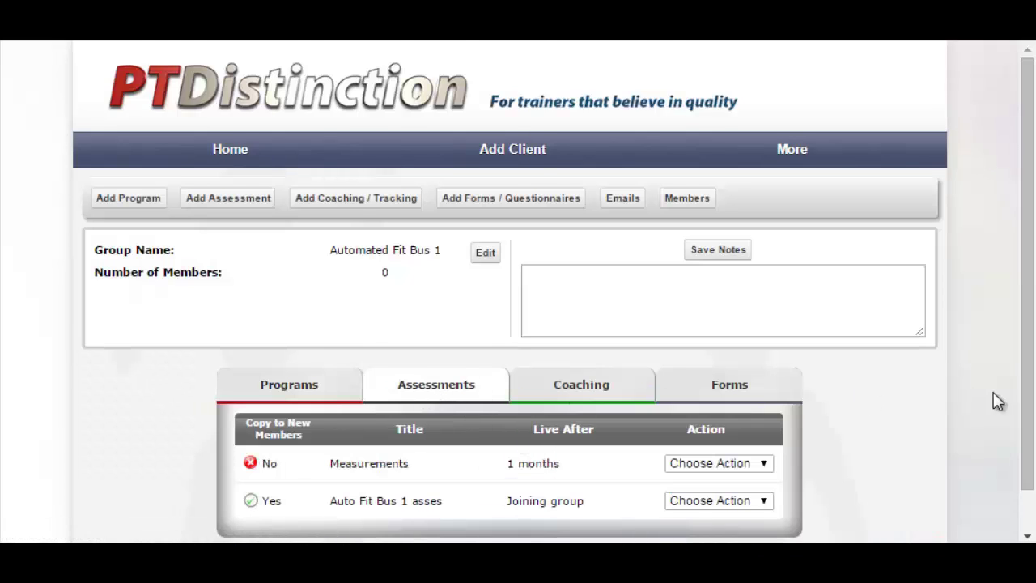
scroll(1012, 387, down, 1)
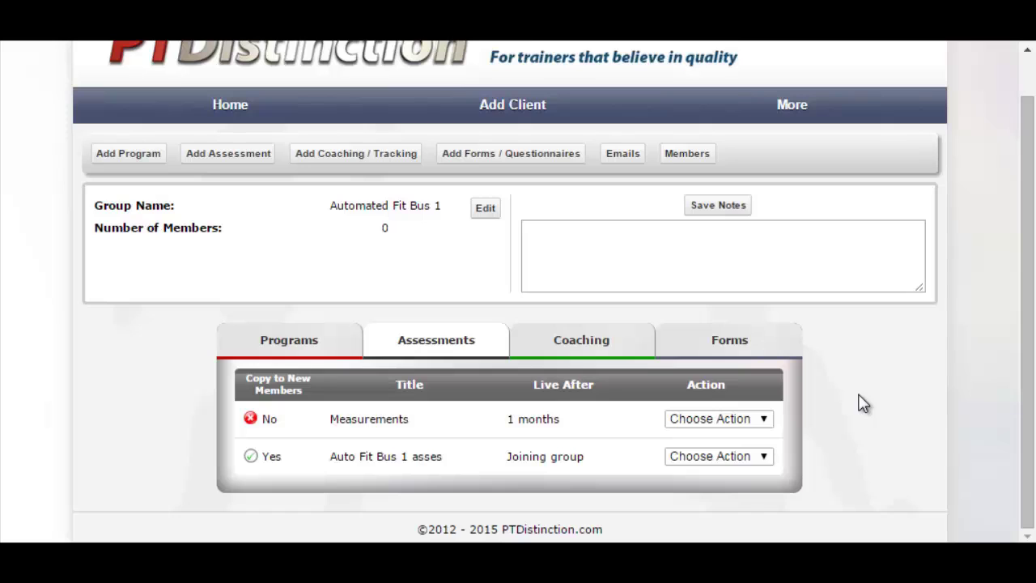
- Add the PAR Q form to the group and to current members' accounts
click(547, 162)
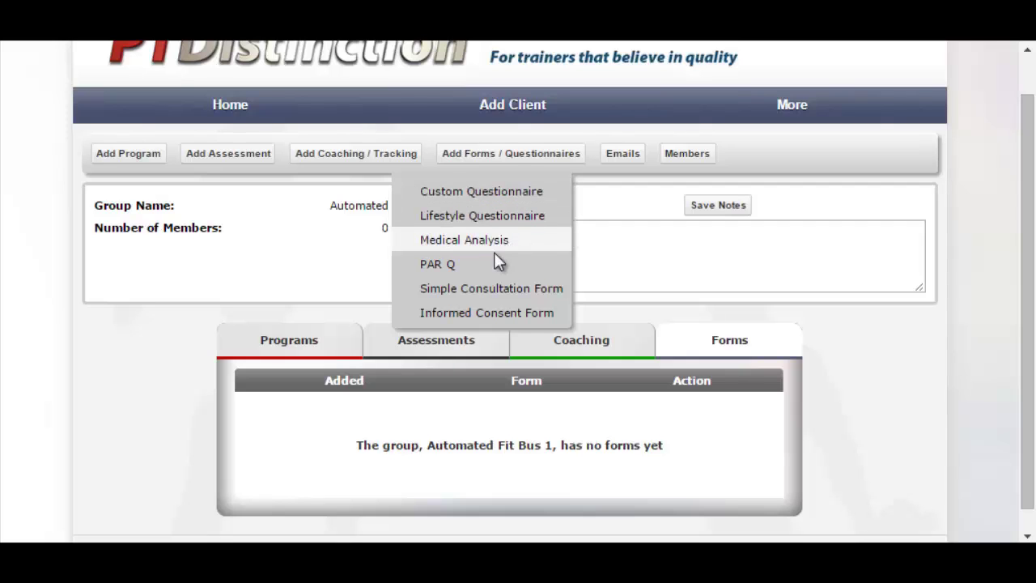
click(435, 267)
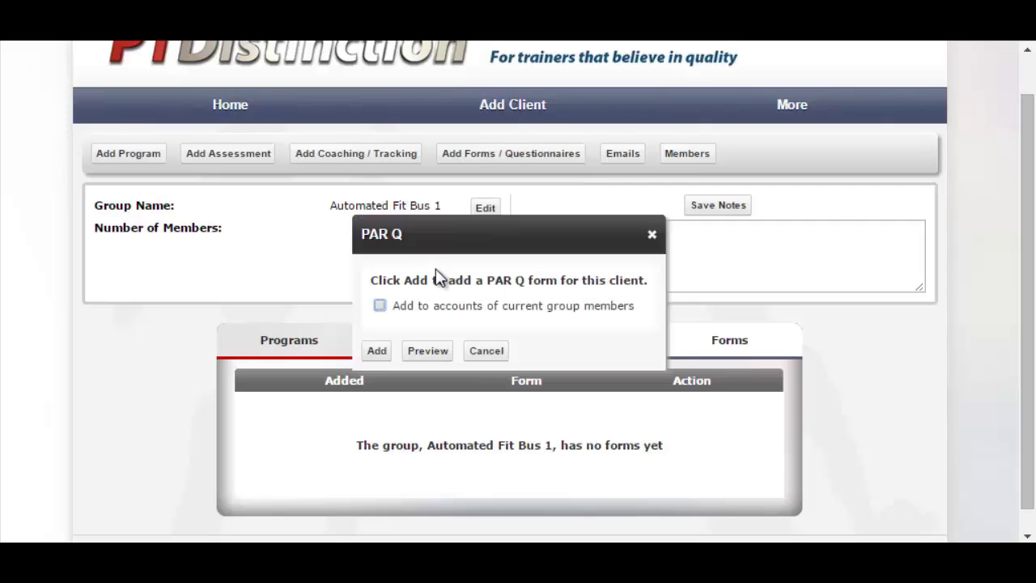
click(382, 306)
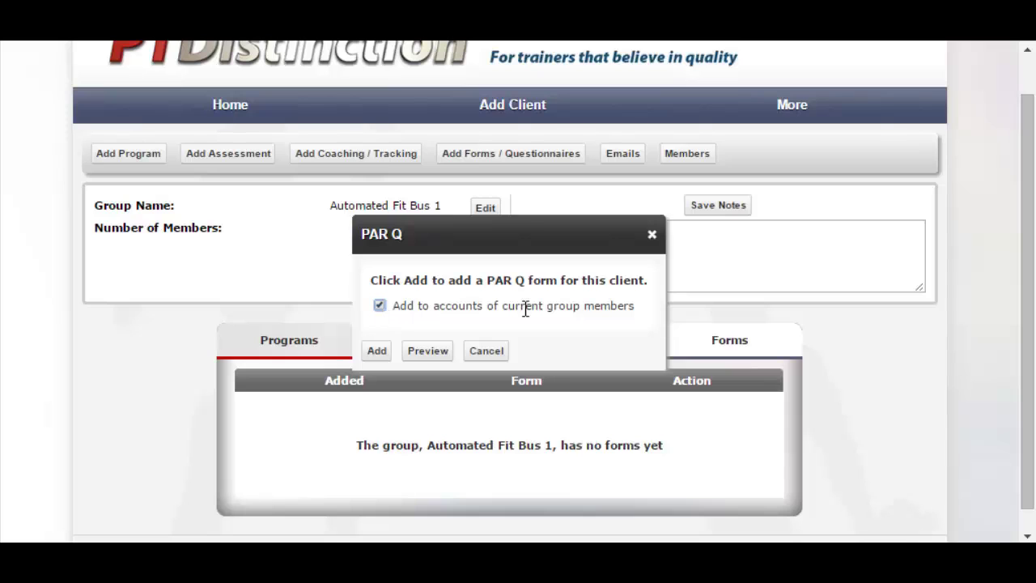
click(374, 348)
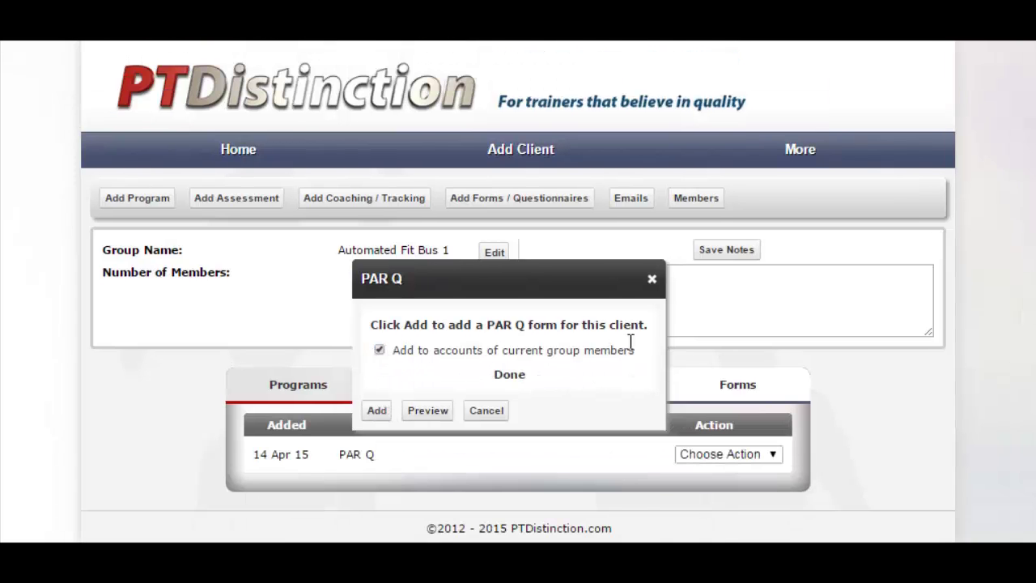
- Add the Medical Analysis form to the group and to current members' accounts
click(551, 209)
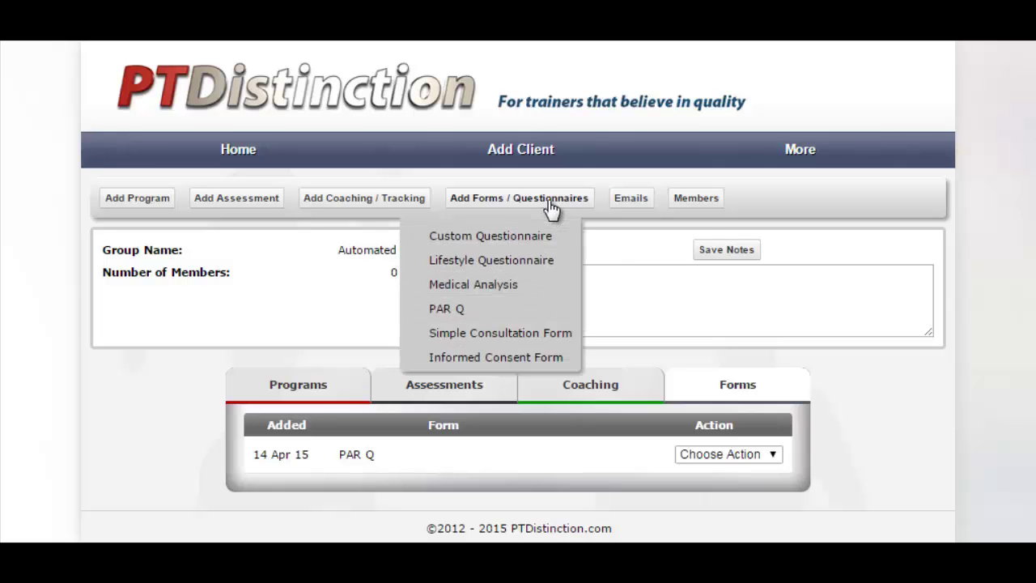
click(501, 285)
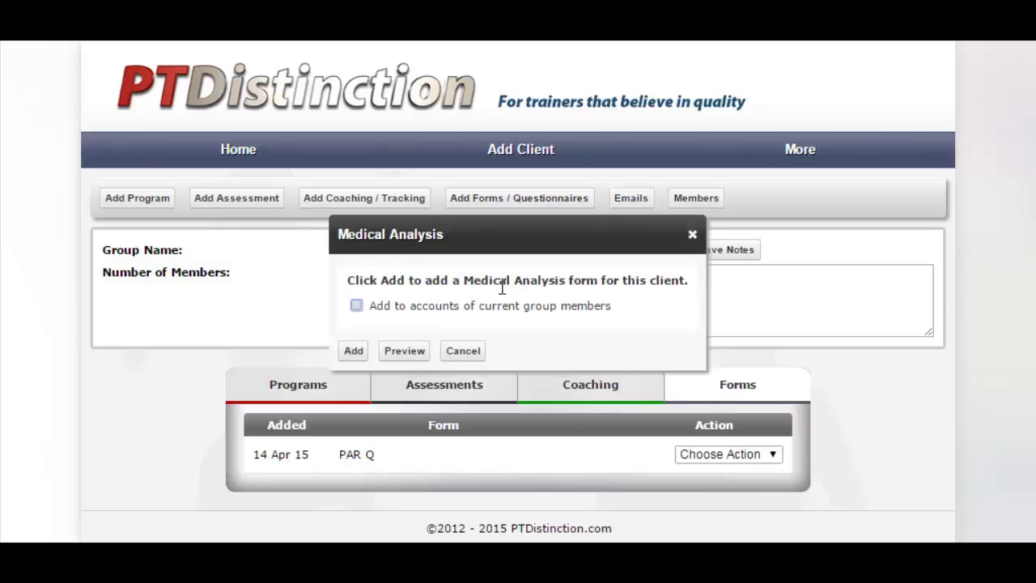
click(357, 306)
click(359, 351)
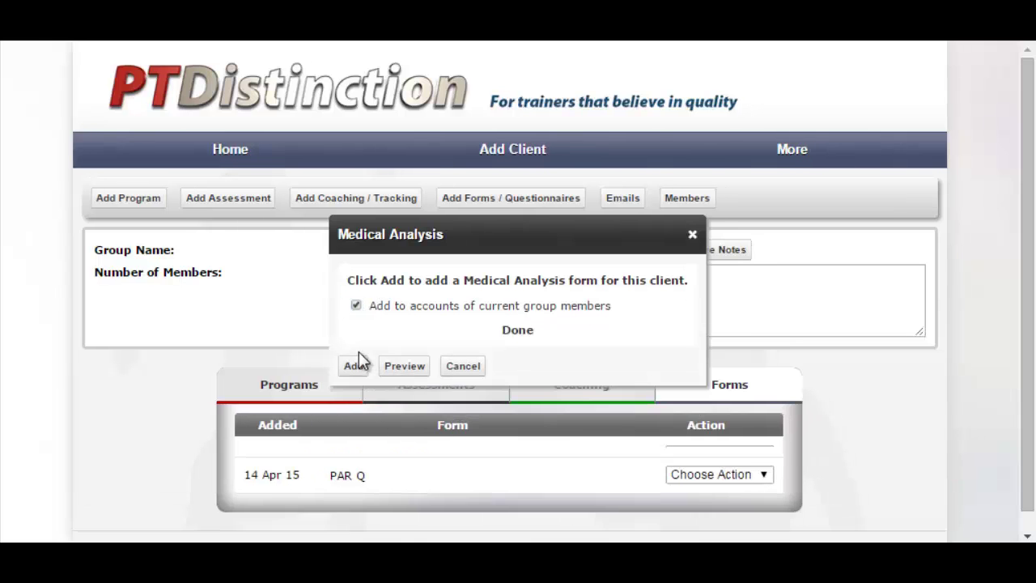
click(477, 363)
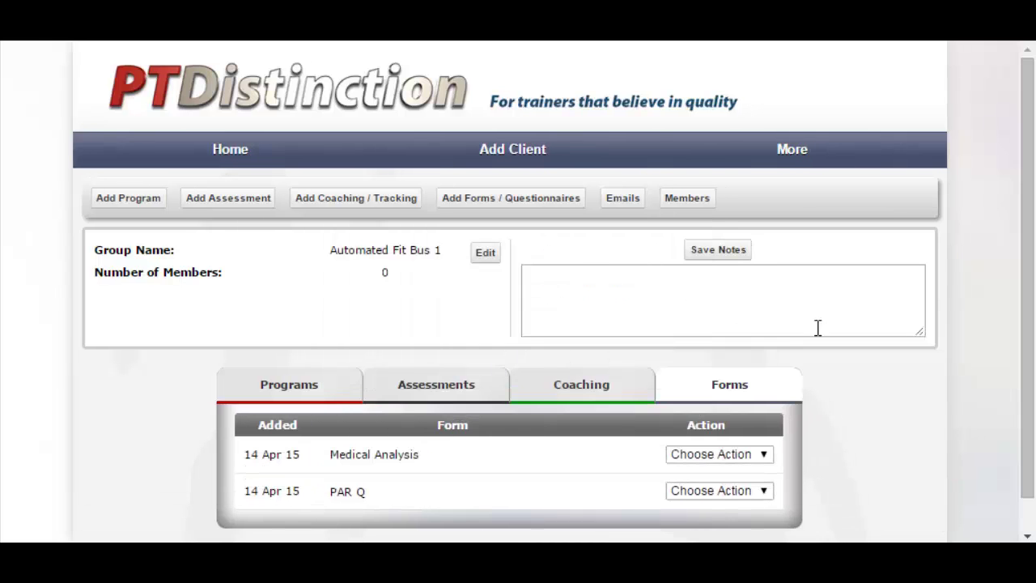
- Browse the group's Add Coaching / Tracking options and reach its Emails settings page
click(398, 208)
click(398, 208)
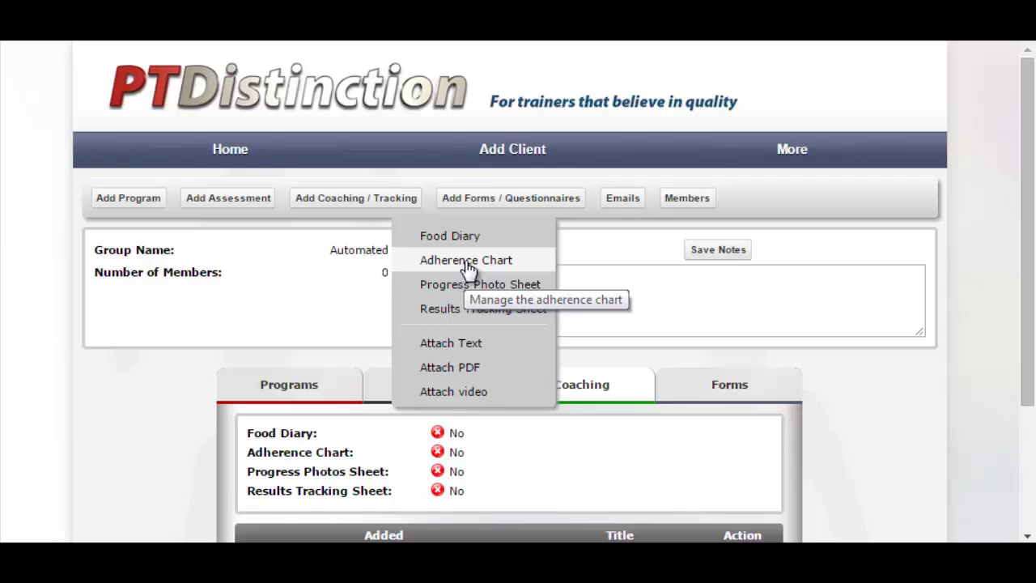
click(623, 199)
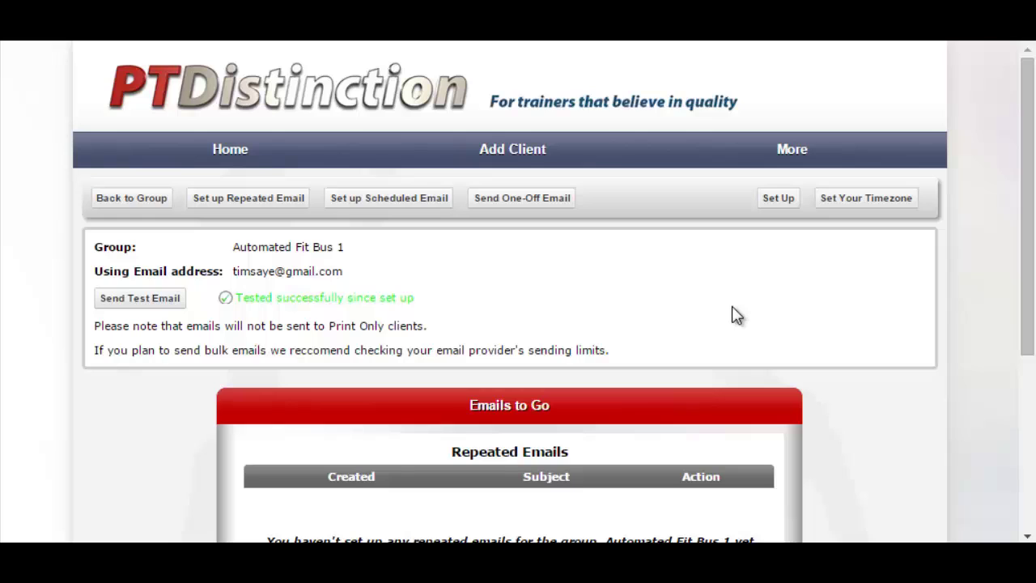
- Start a scheduled email for the group, then close the form without saving
click(390, 206)
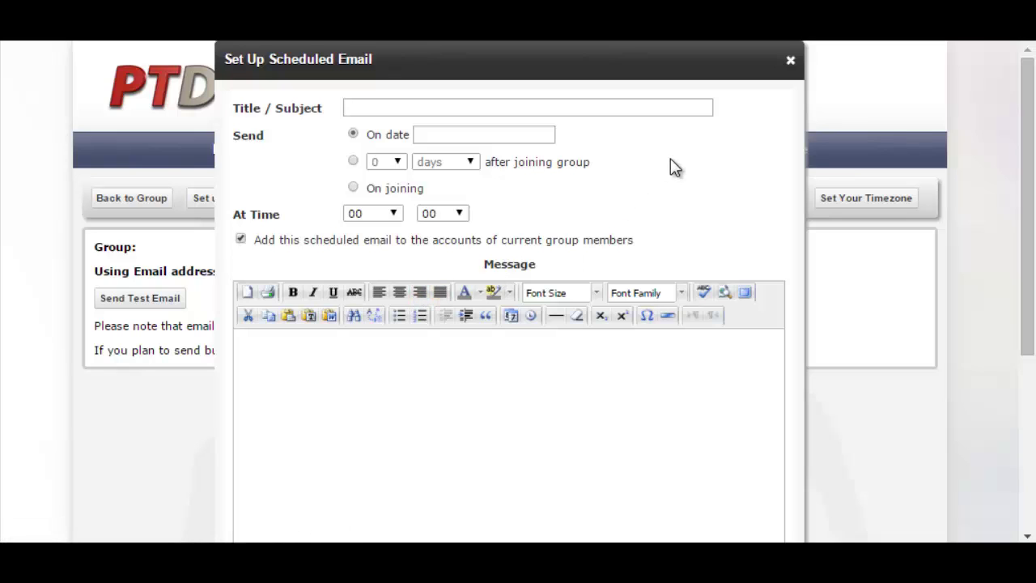
click(792, 61)
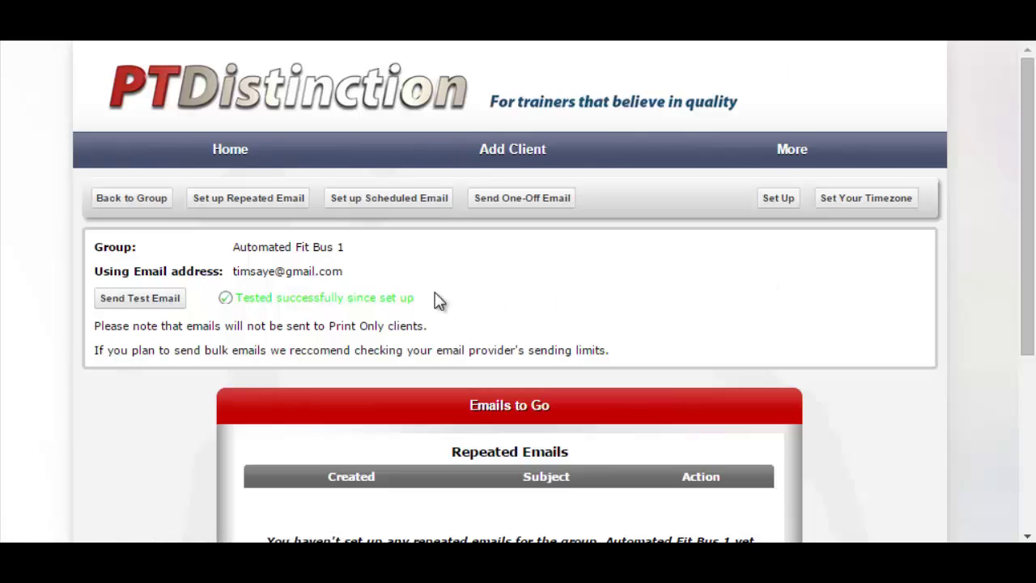
click(272, 202)
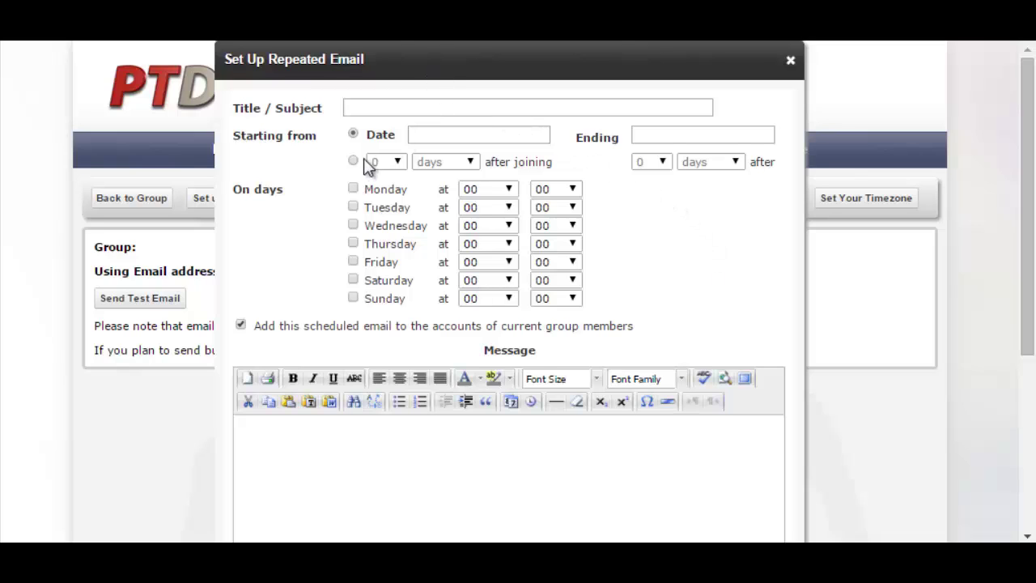
click(353, 189)
click(354, 225)
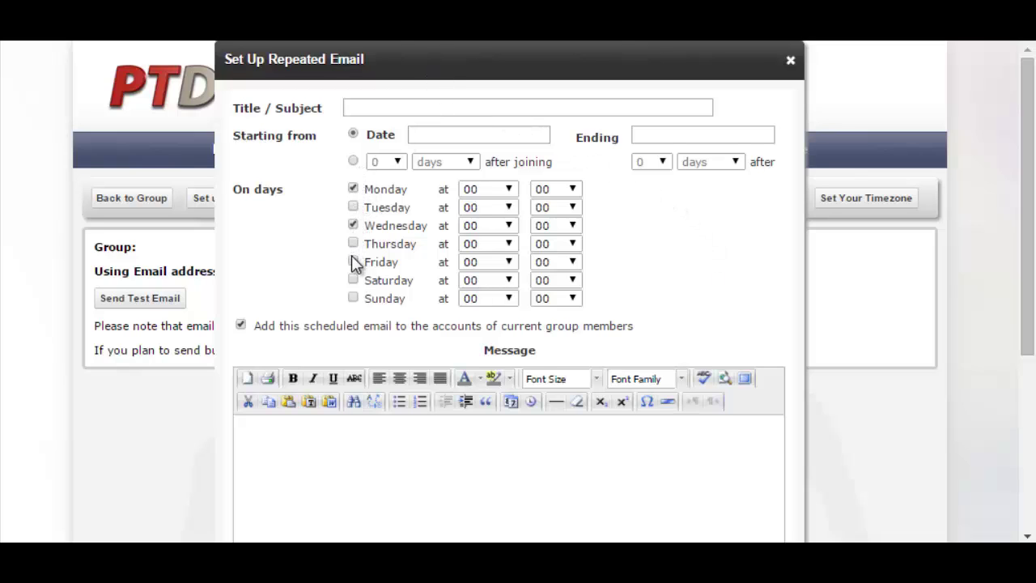
click(353, 262)
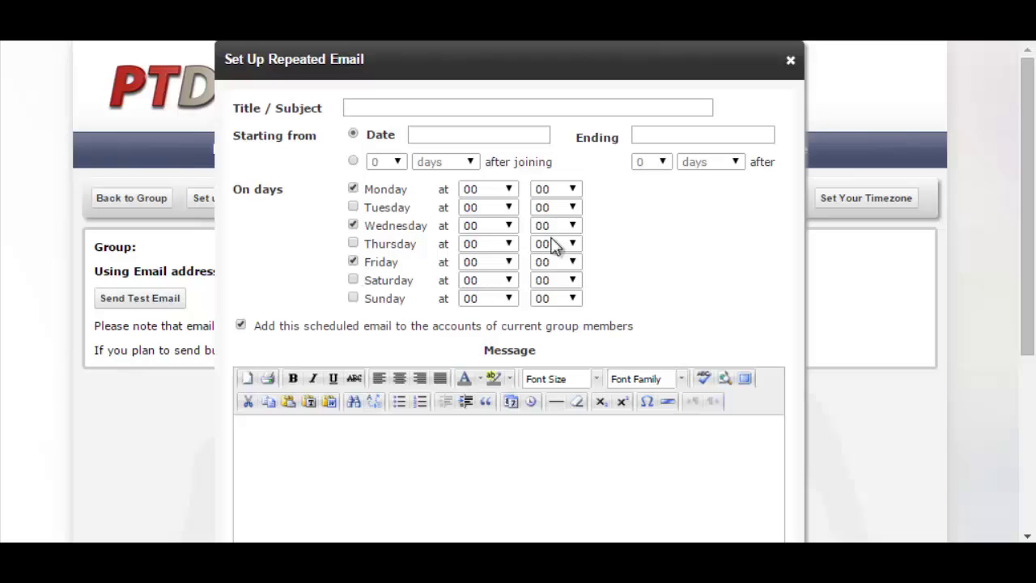
click(509, 189)
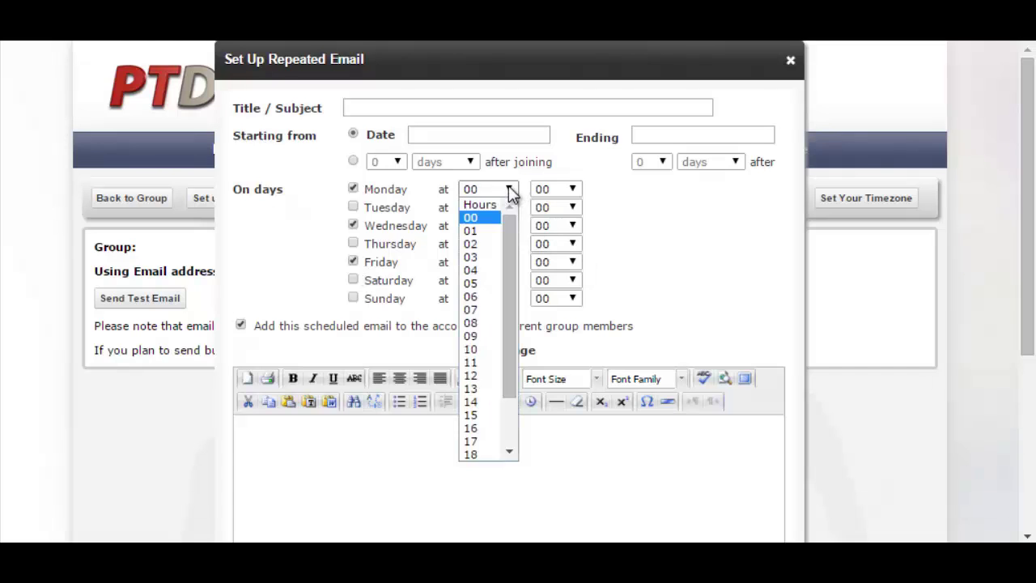
click(477, 336)
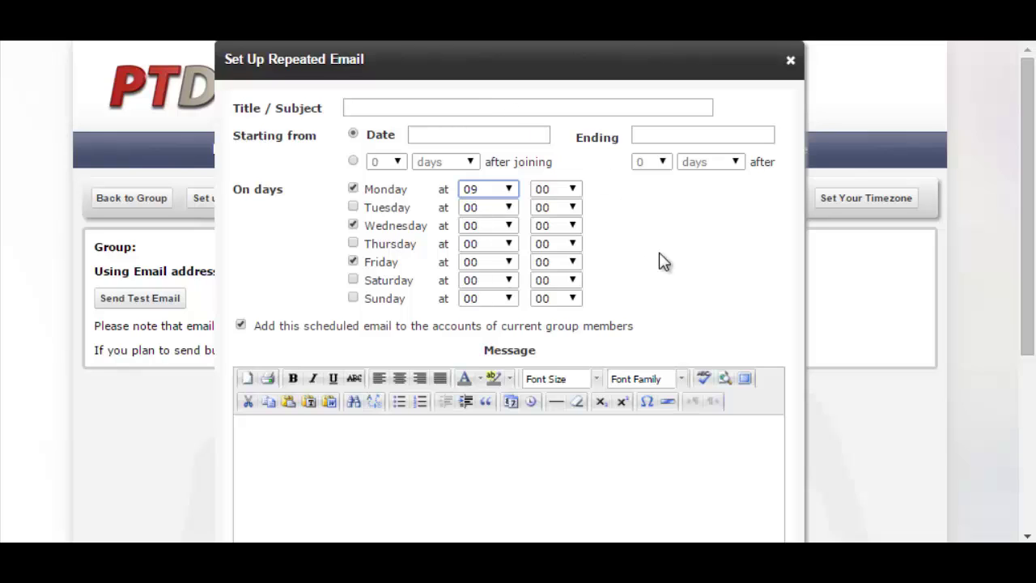
click(790, 62)
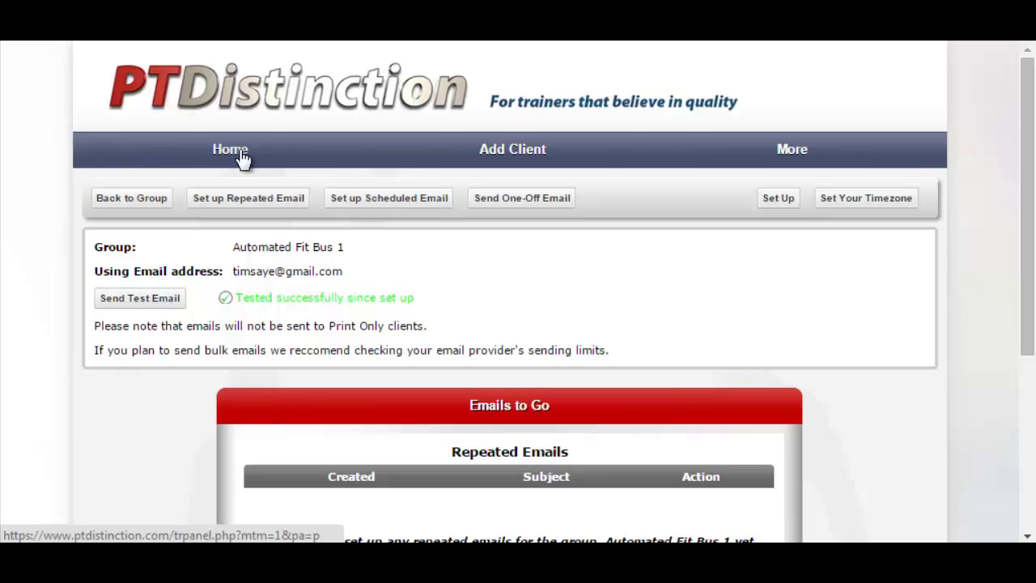
click(229, 150)
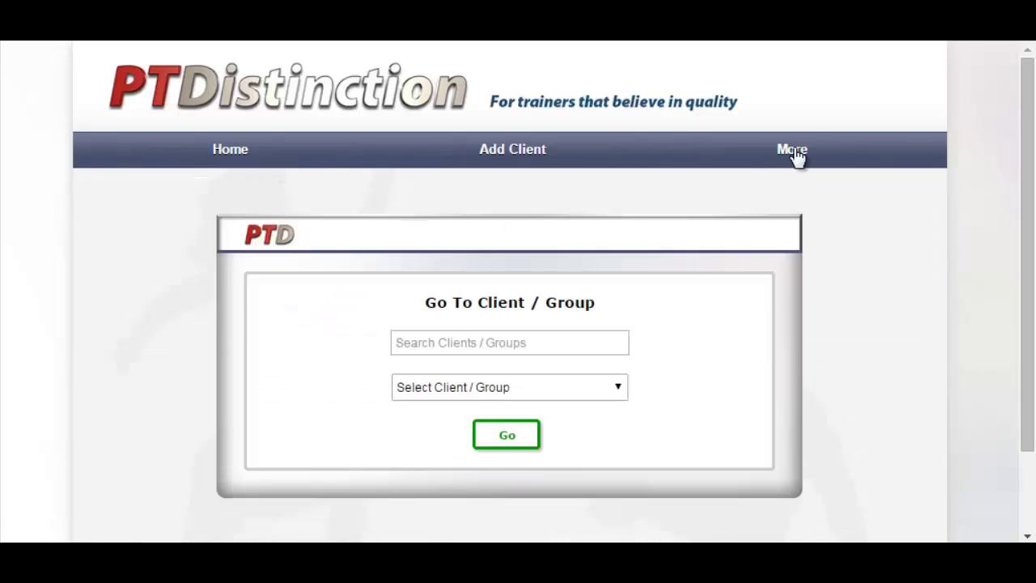
- Go to the More > Your Website page for integrating PT Distinction into a website
click(793, 153)
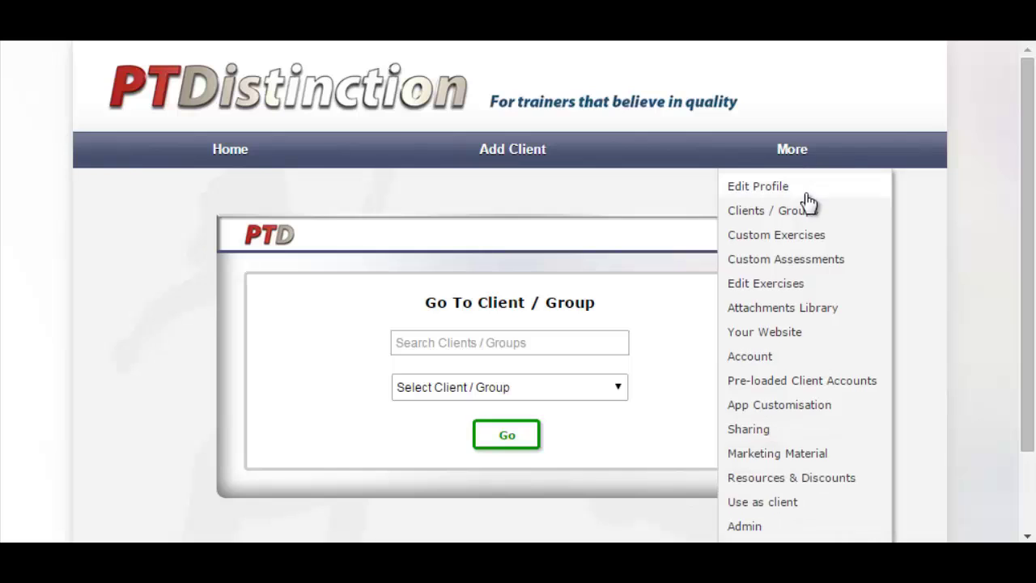
click(786, 339)
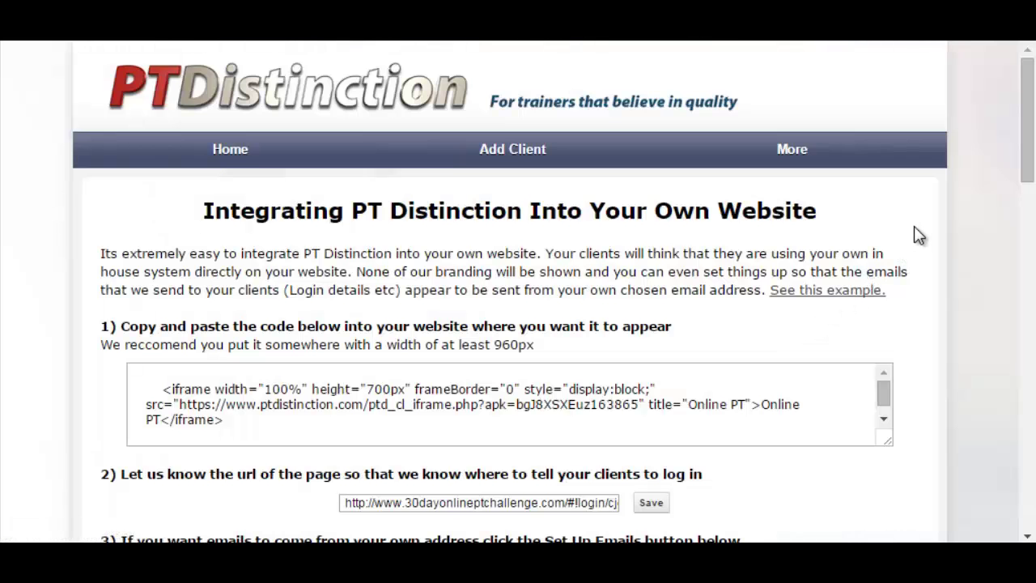
- Copy the step 1 login-page iframe embed code to the clipboard
scroll(941, 275, down, 2)
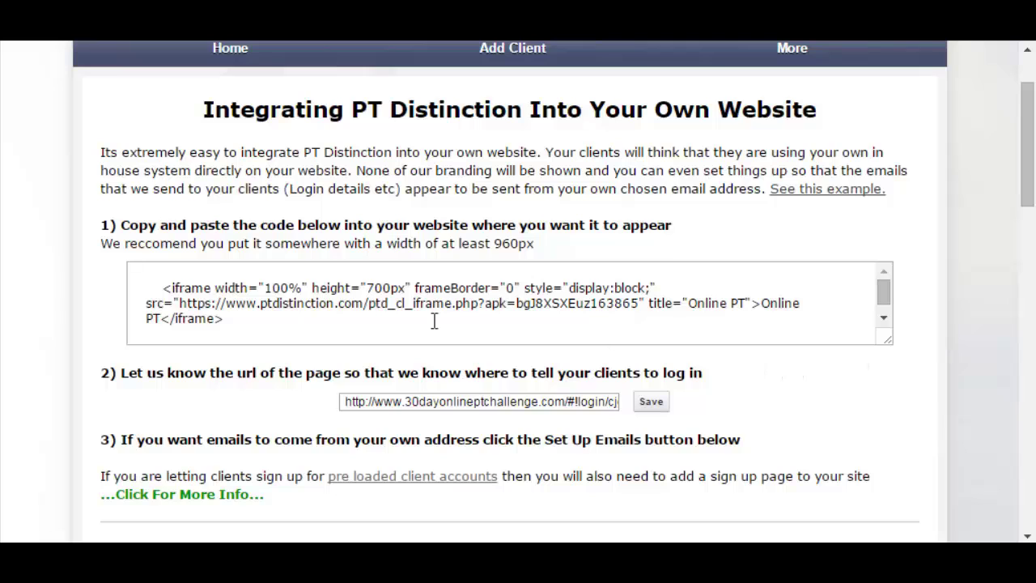
drag(155, 285, 270, 327)
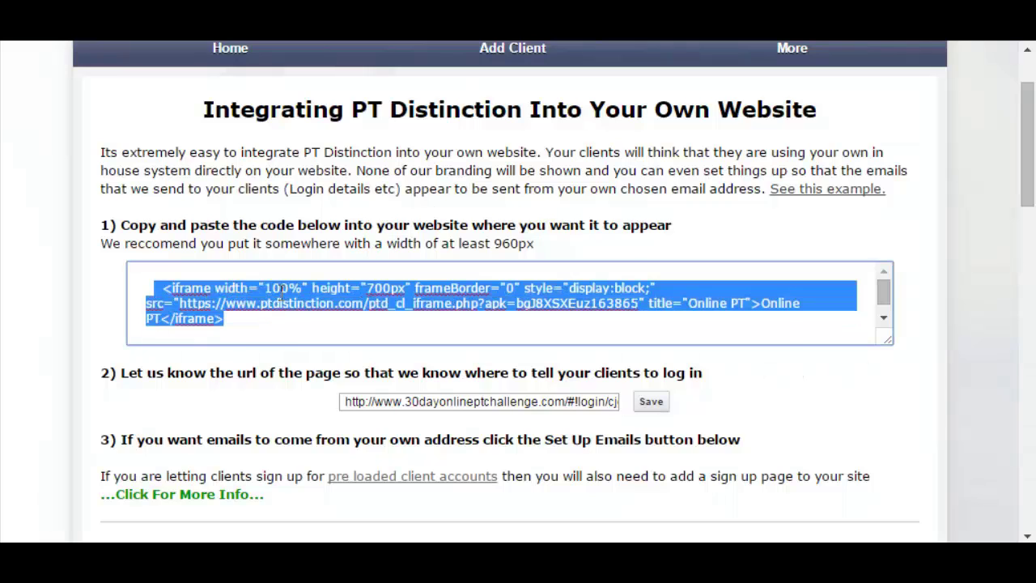
right_click(281, 289)
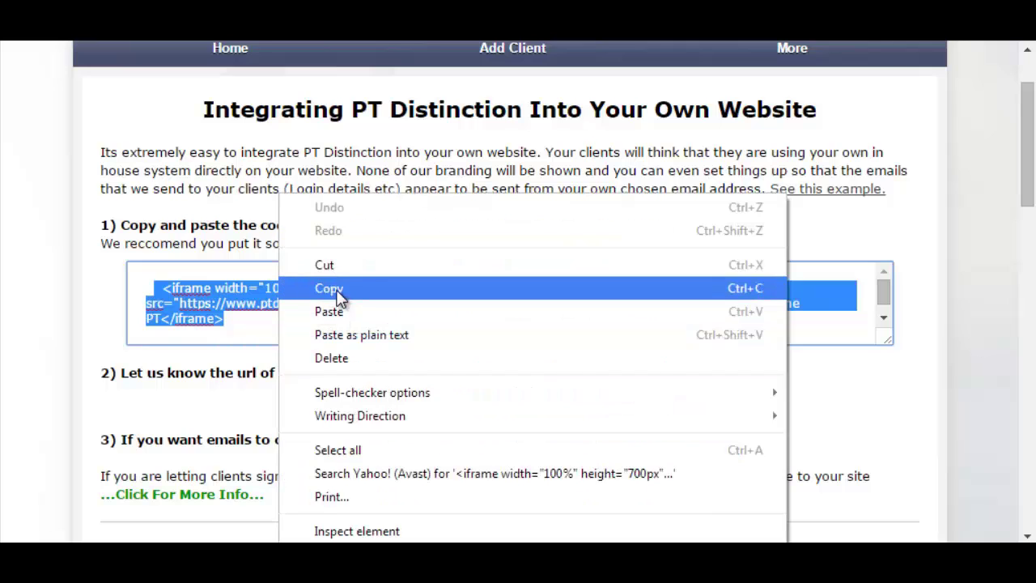
click(329, 289)
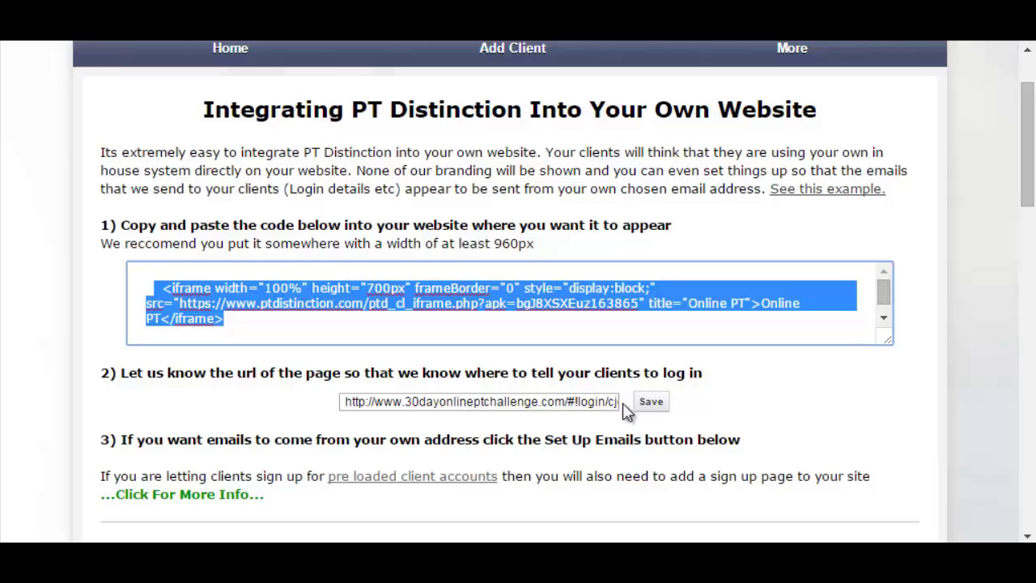
scroll(874, 376, down, 3)
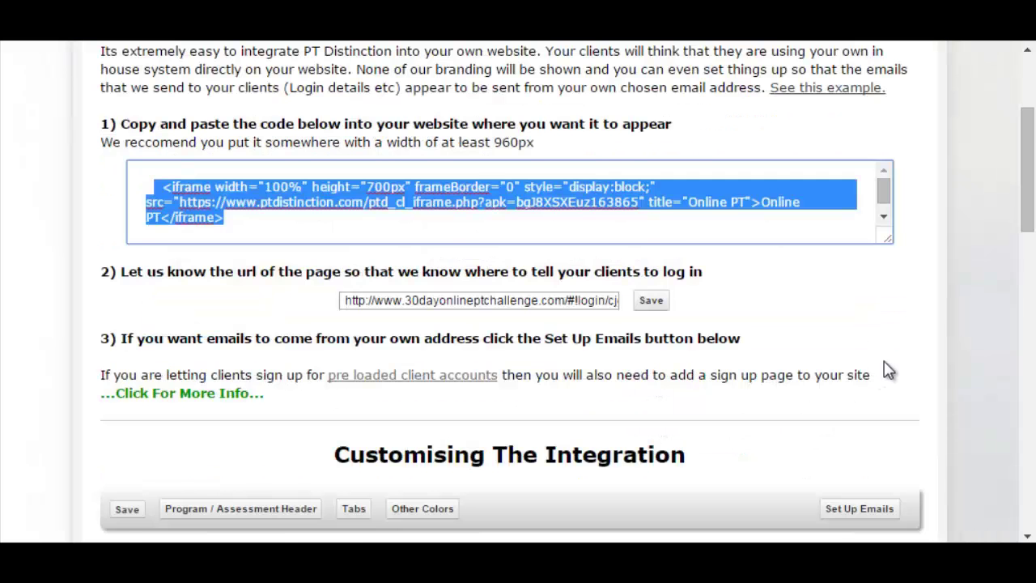
scroll(888, 370, down, 3)
scroll(861, 251, down, 3)
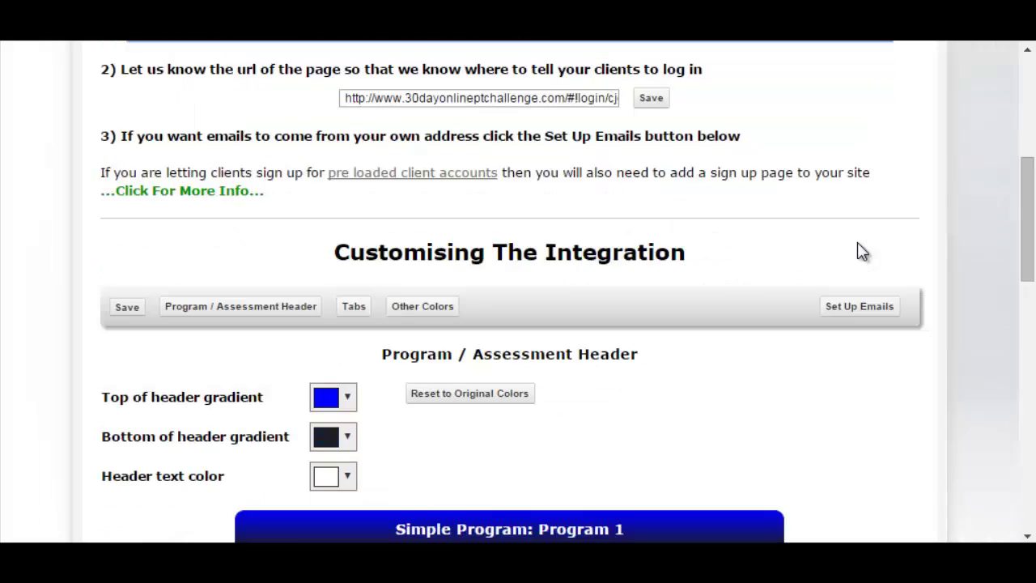
- Reveal the extra sign-up steps and select the step 4 sign-up page embed code
click(185, 195)
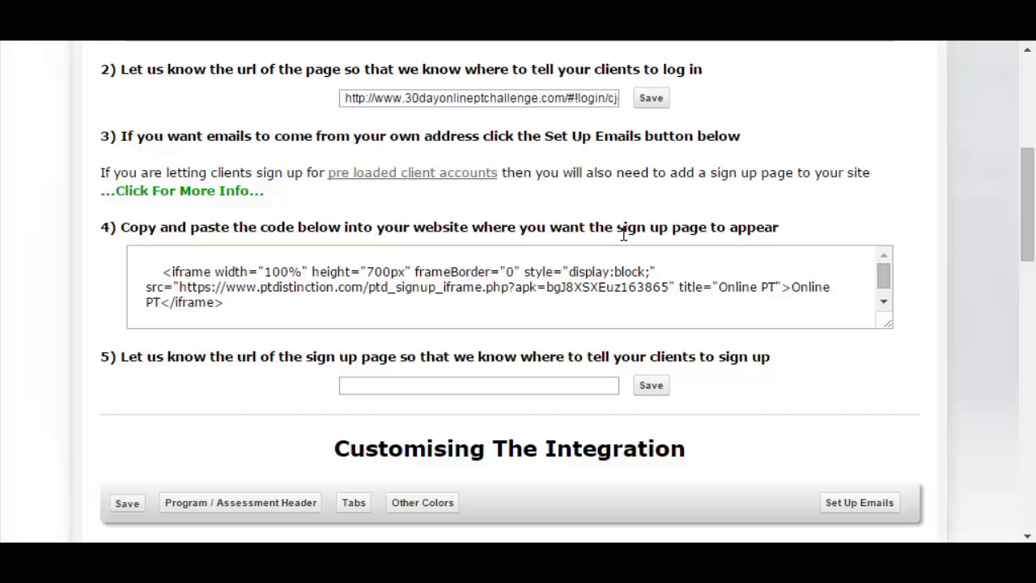
click(165, 273)
drag(164, 274, 225, 303)
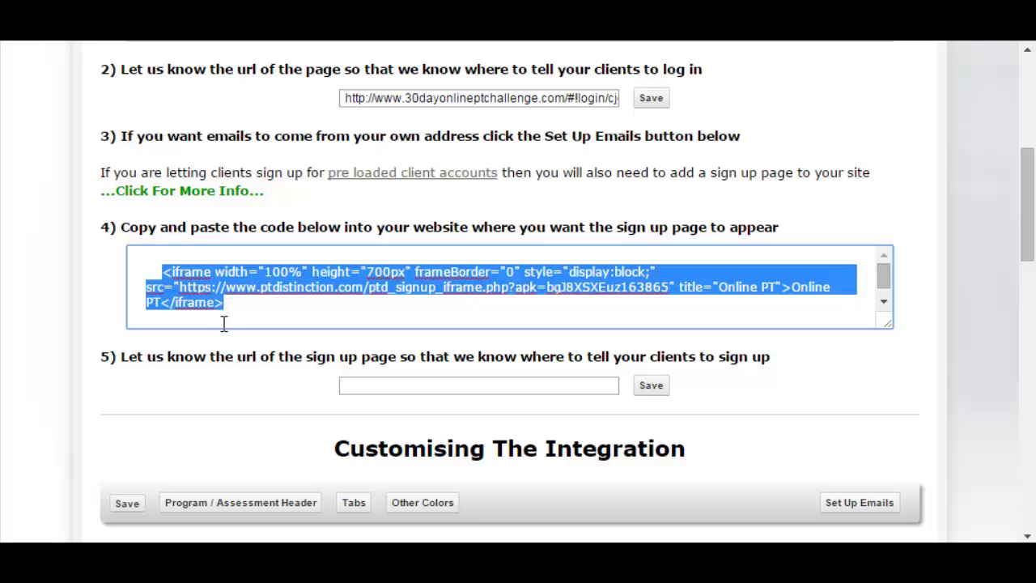
click(214, 348)
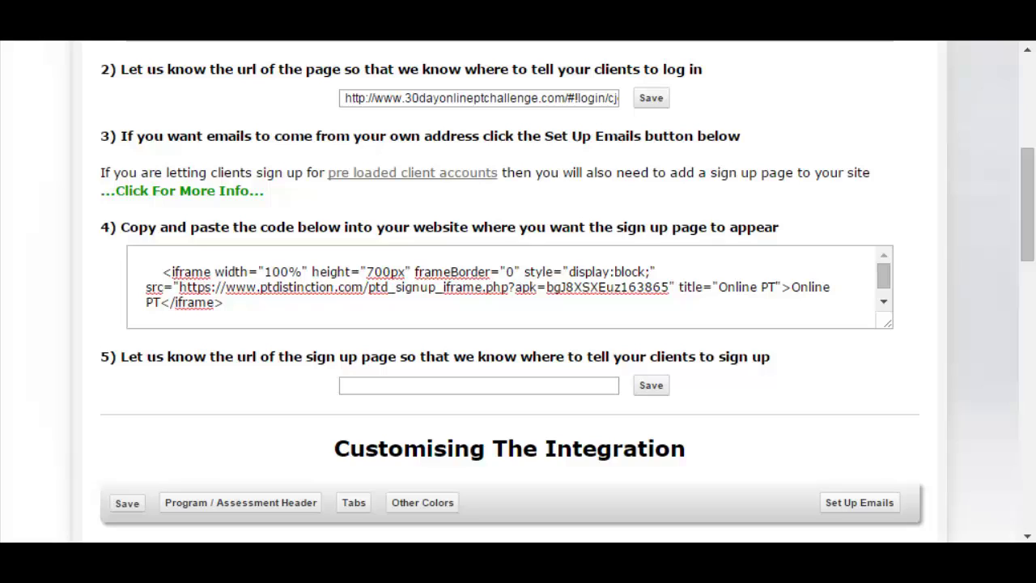
- Place the caret in the step 5 sign-up page URL box and return to the page top
click(351, 385)
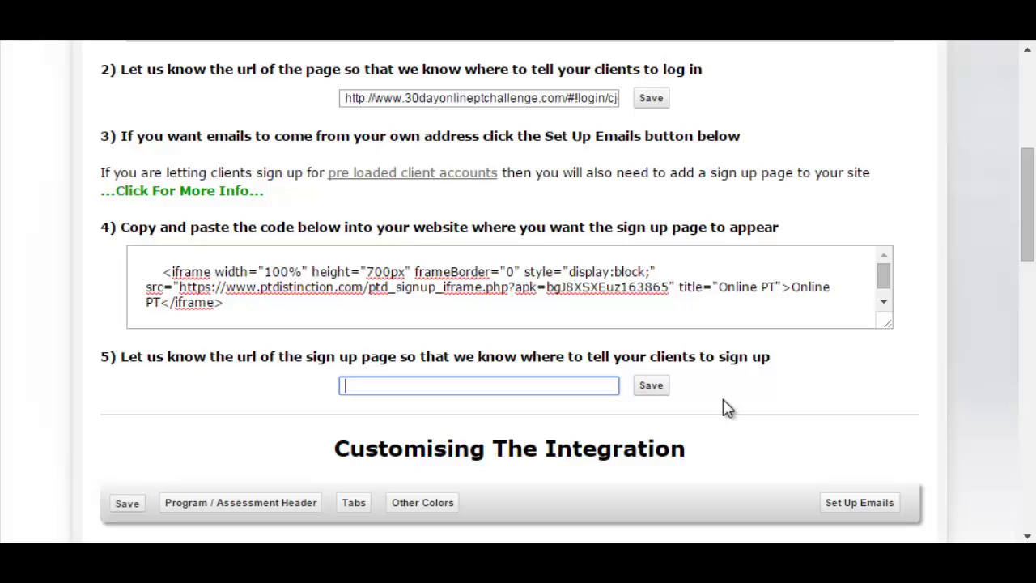
scroll(726, 396, down, 1)
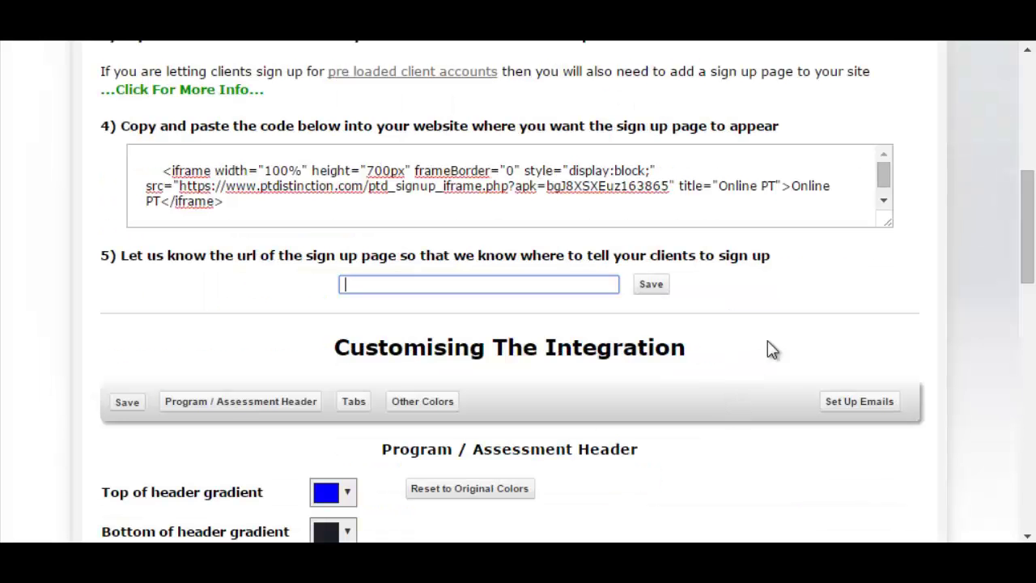
scroll(768, 341, down, 2)
scroll(767, 341, down, 1)
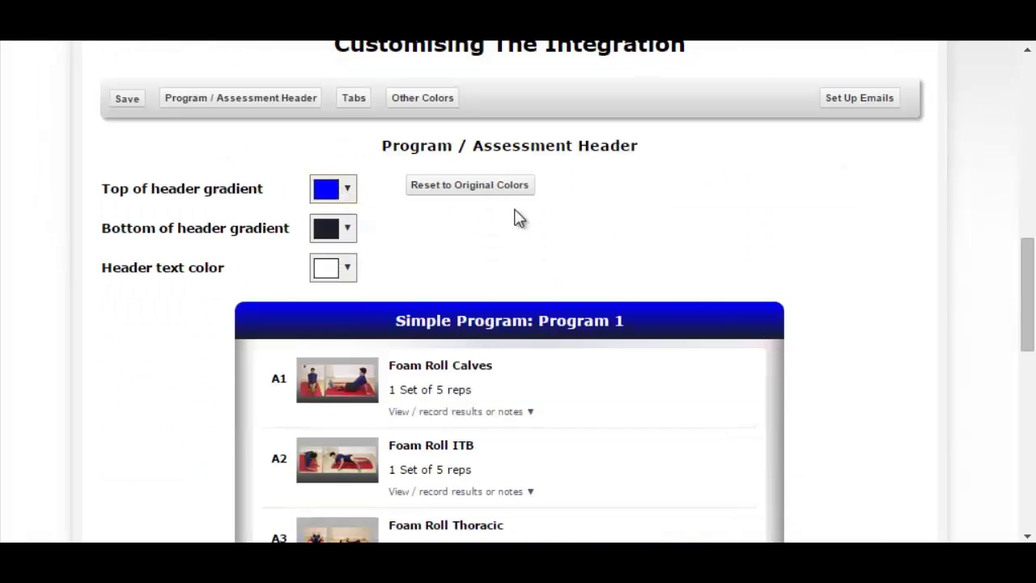
scroll(697, 296, up, 1)
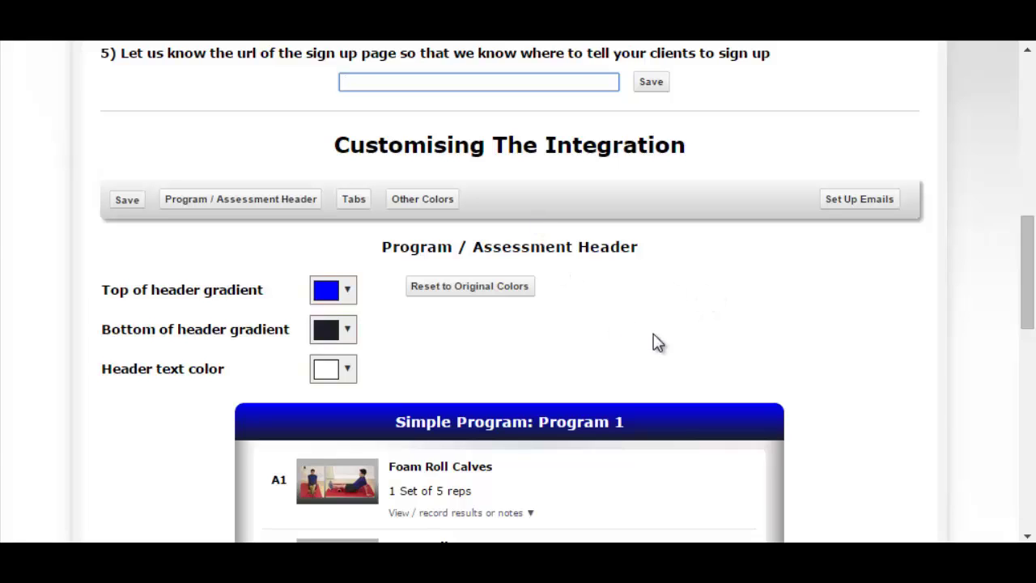
scroll(703, 340, down, 2)
scroll(705, 339, up, 3)
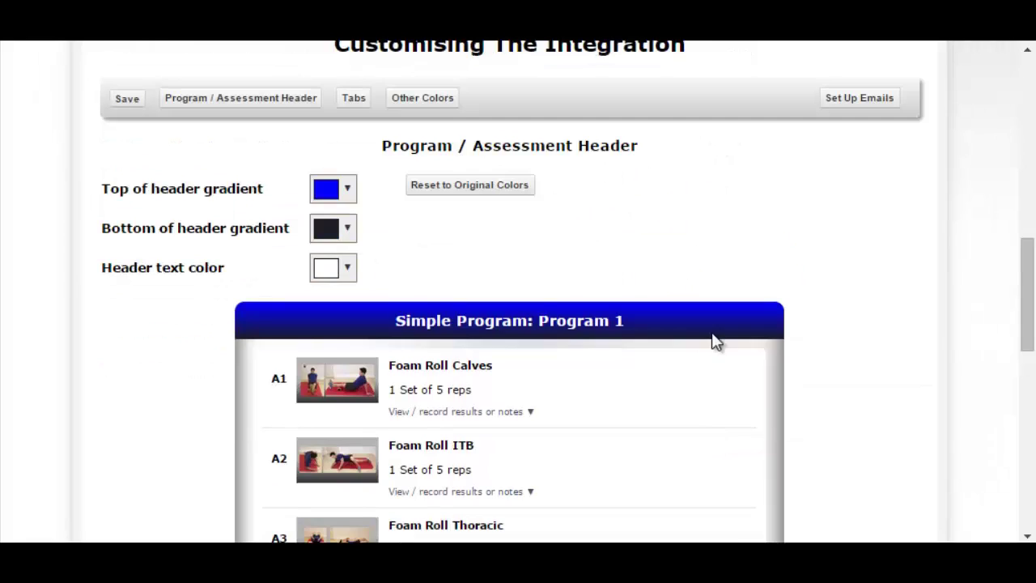
scroll(713, 339, up, 2)
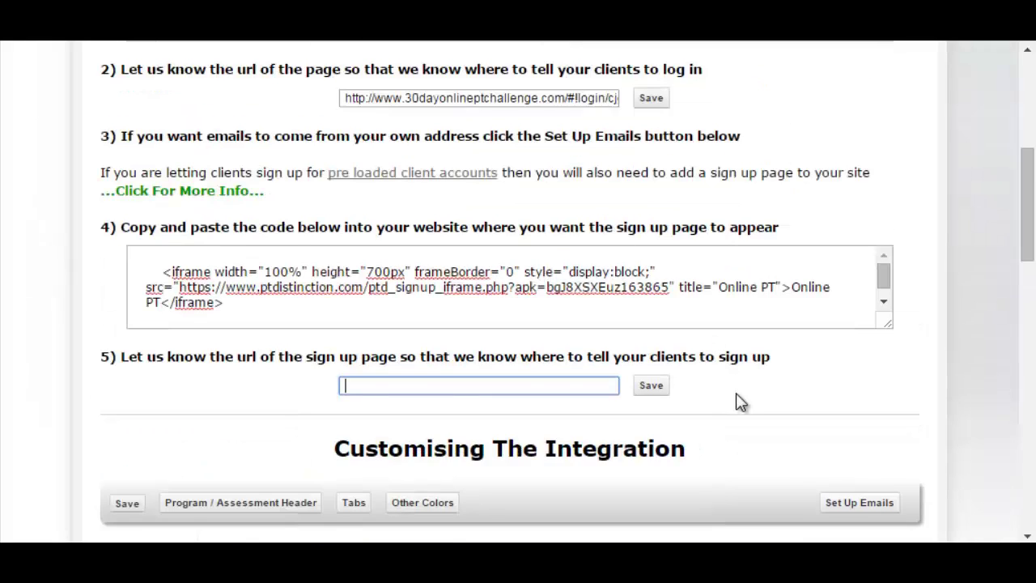
scroll(736, 394, up, 4)
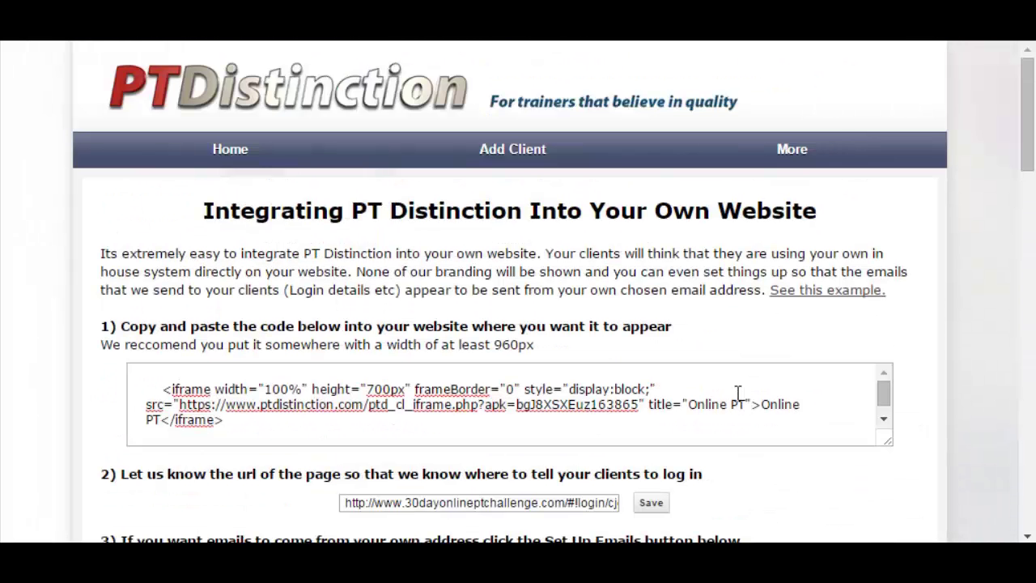
- Go to the More > Pre-loaded Client Accounts packages list
click(792, 152)
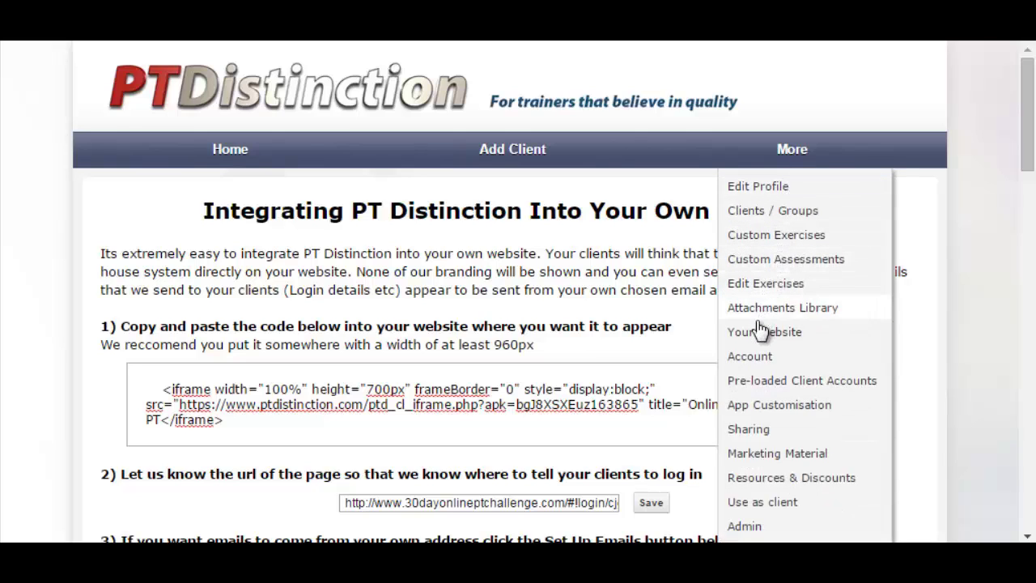
click(759, 381)
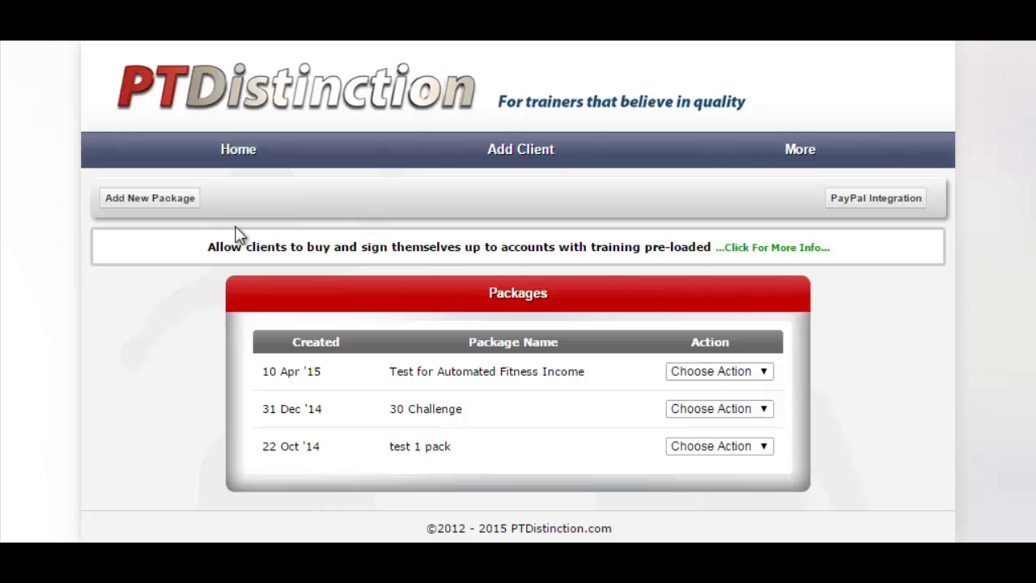
- Create package 'Auto Fit 1' that adds sign-ups to Automated Fit Bus 1, copying its content
click(146, 204)
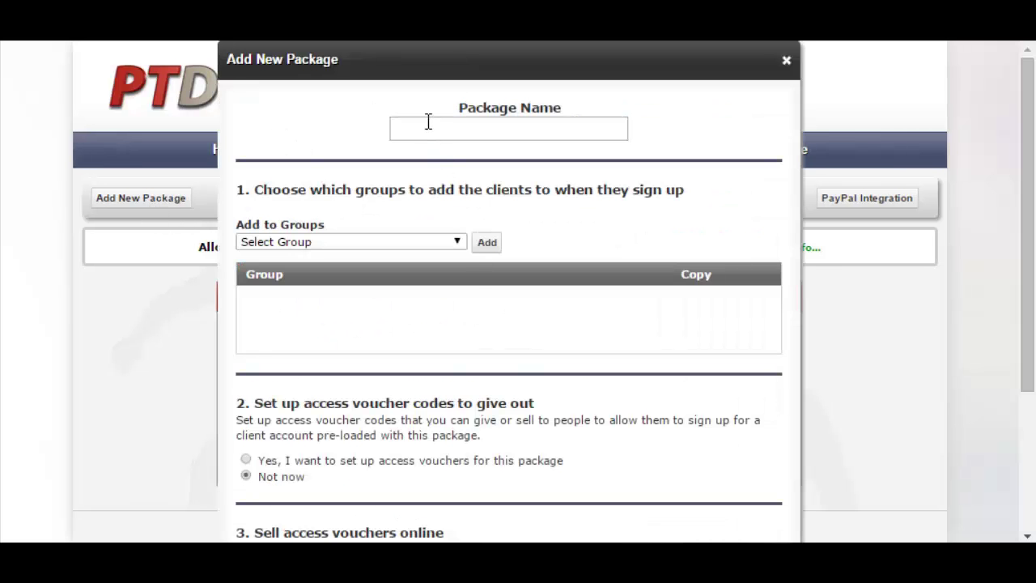
click(425, 125)
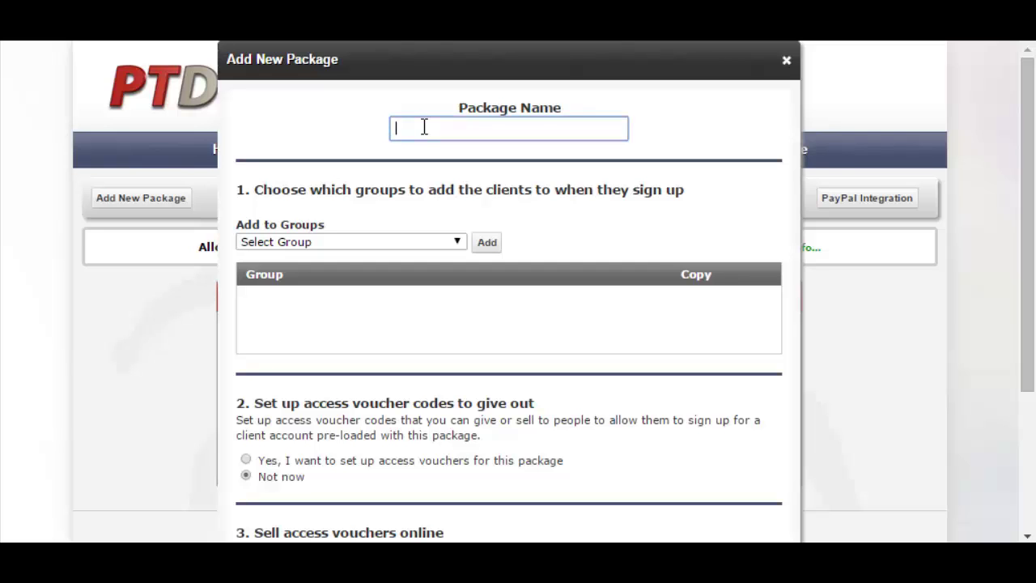
text(Auto Fit 1)
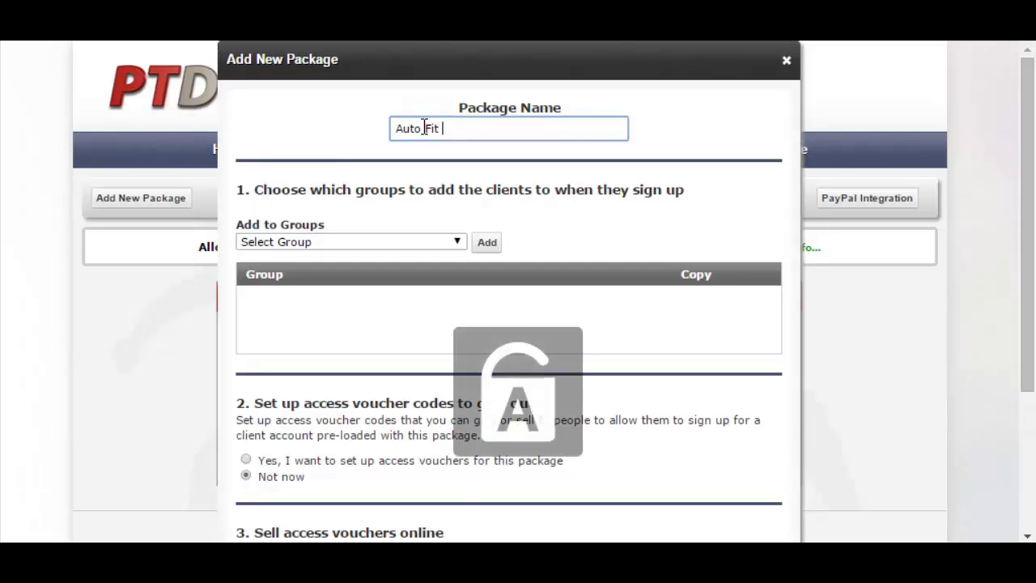
click(458, 242)
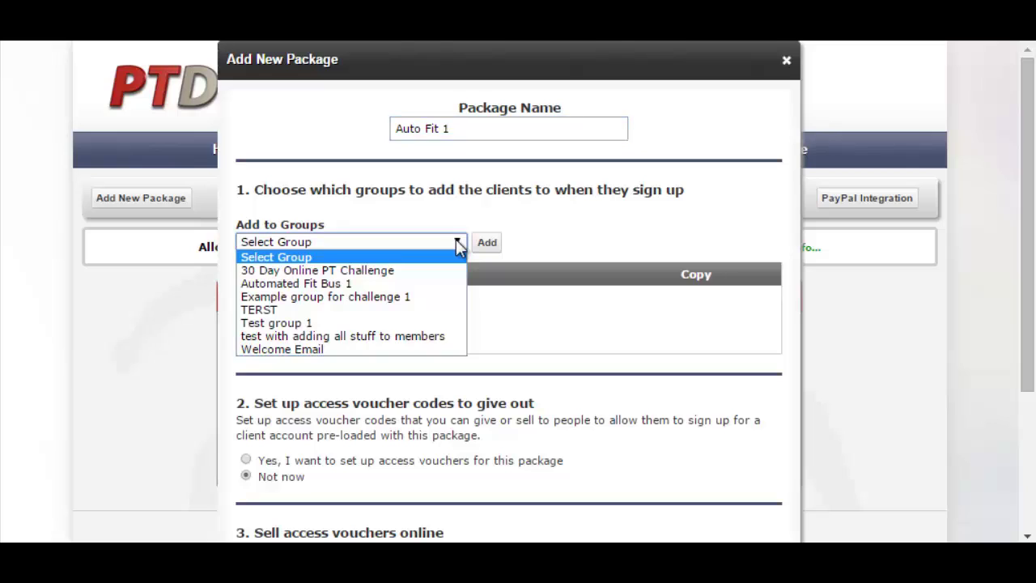
click(334, 285)
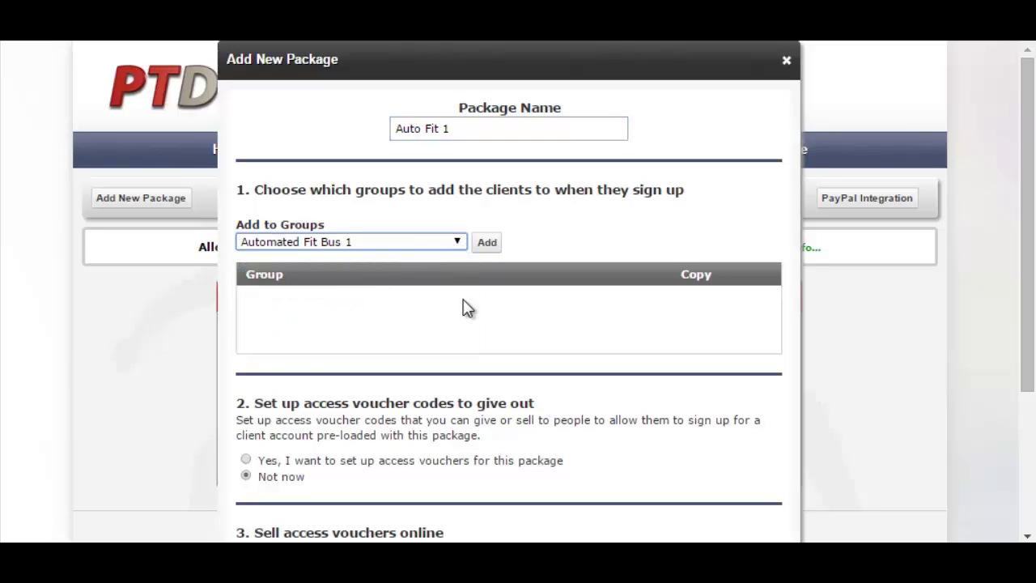
click(499, 244)
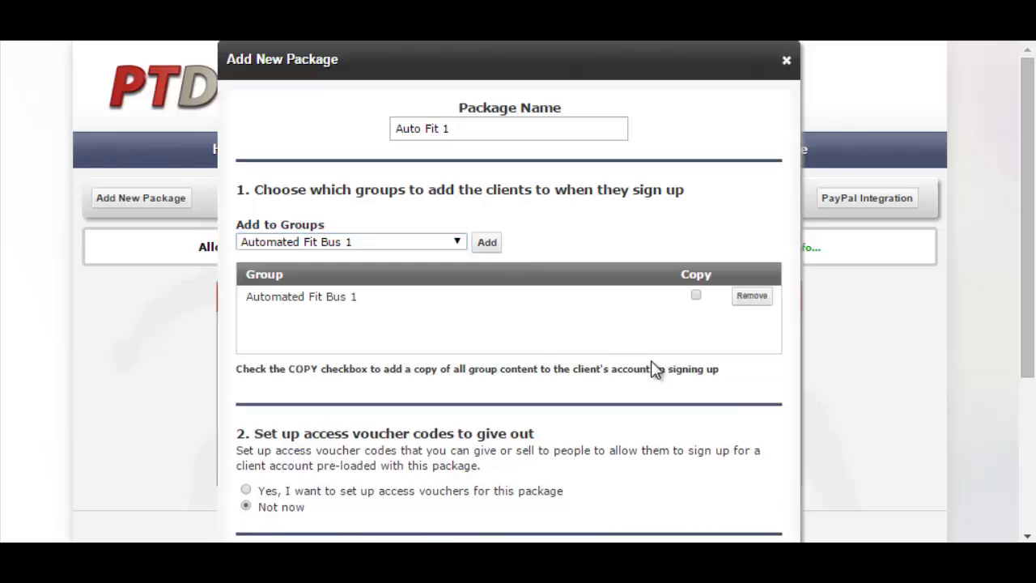
click(696, 295)
- Sell Auto Fit 1 access vouchers online through your own PayPal buttons, then save and close
scroll(571, 363, down, 3)
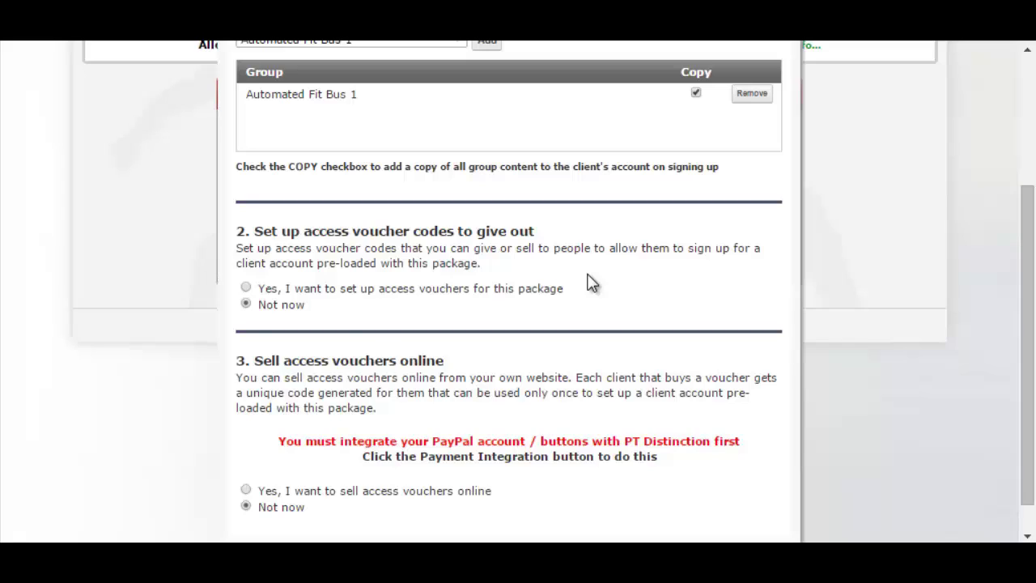
scroll(595, 285, down, 1)
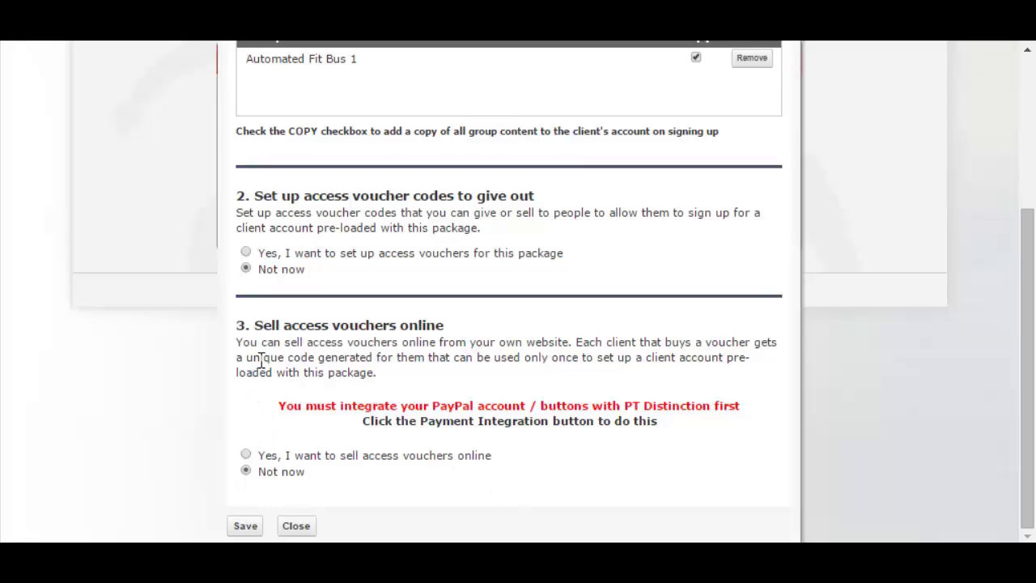
click(246, 455)
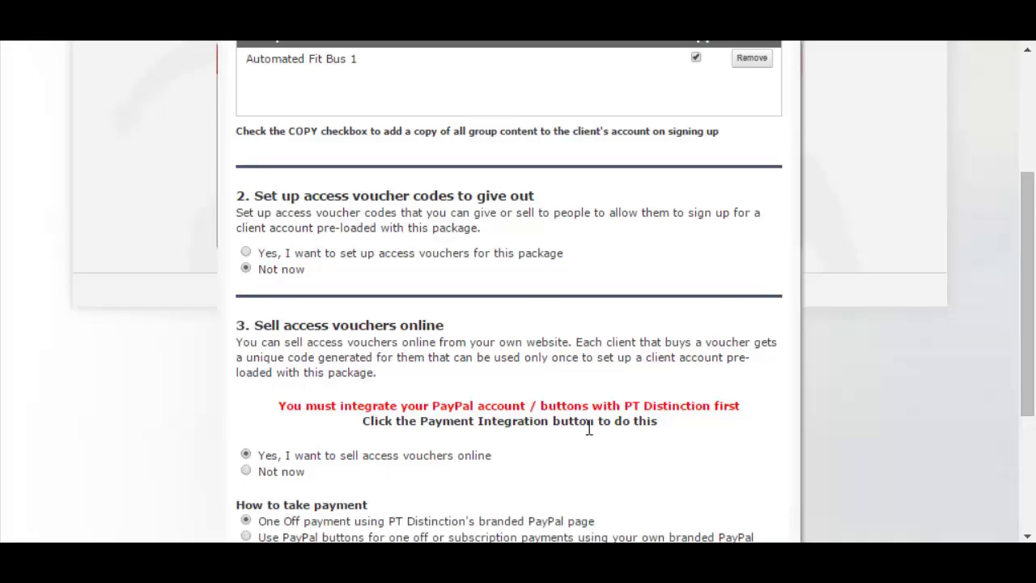
scroll(682, 391, down, 5)
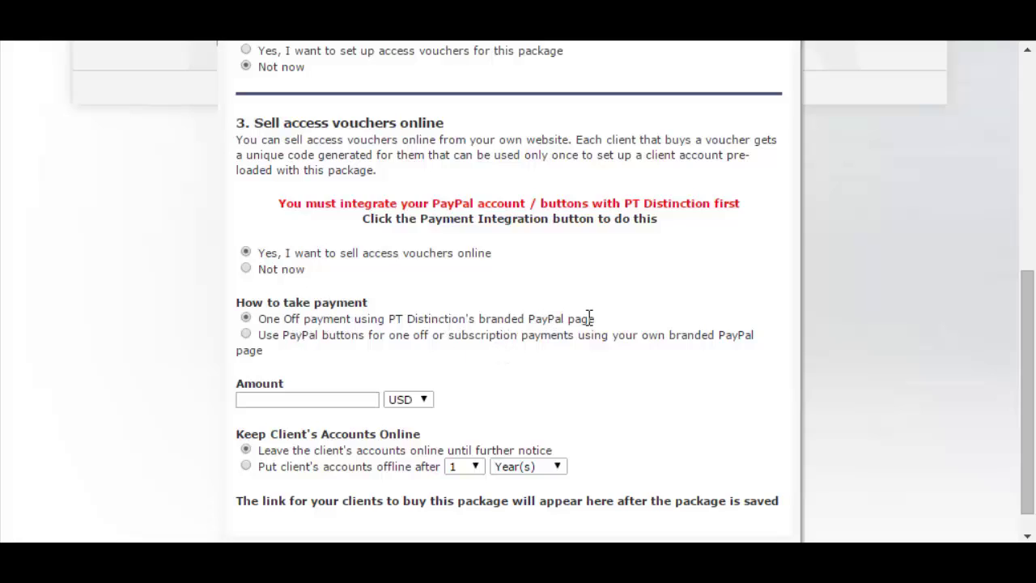
click(245, 335)
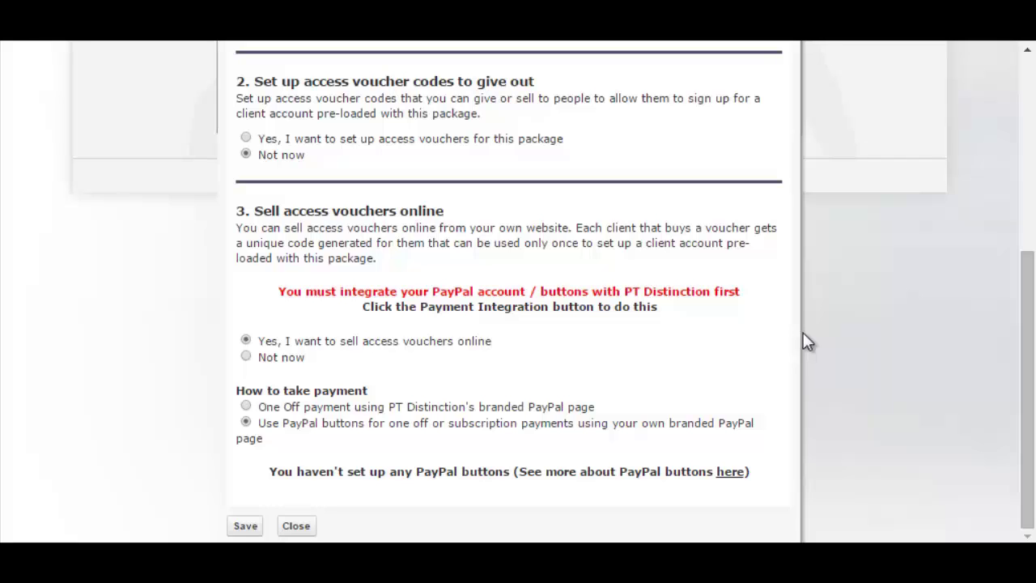
click(246, 526)
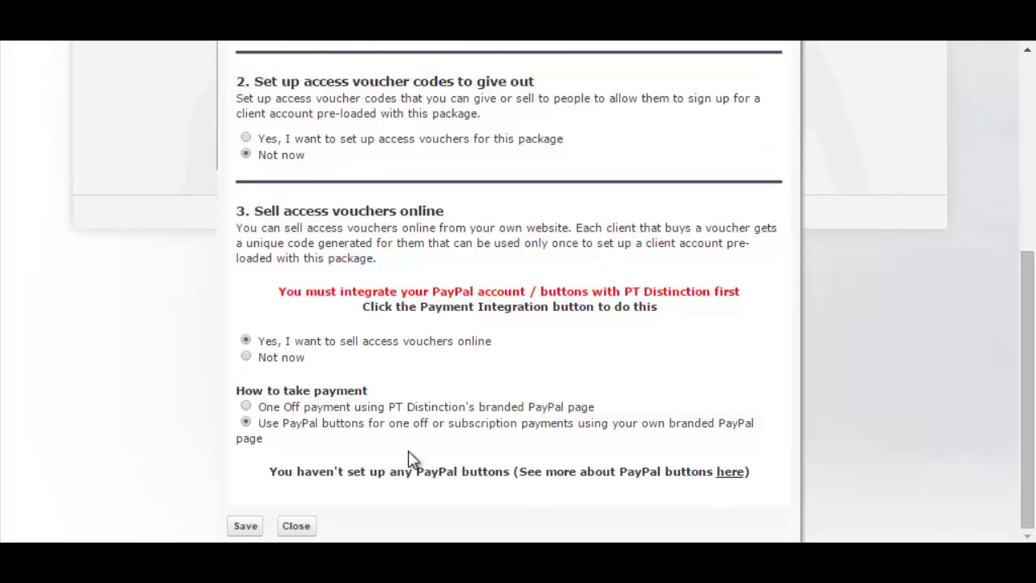
click(296, 526)
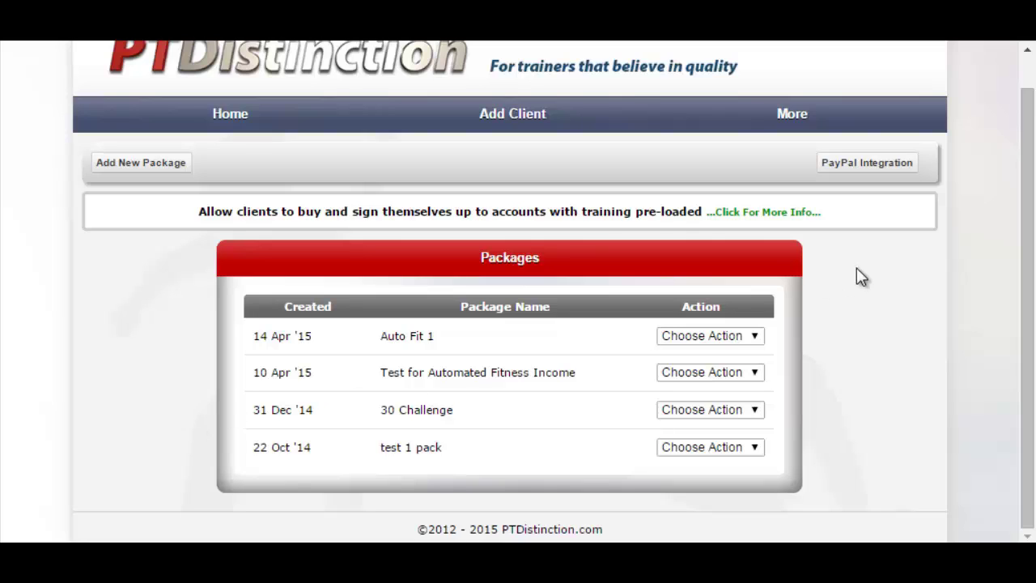
- Start a new PayPal integration button named 'Auto Fit Bus 1'
click(879, 177)
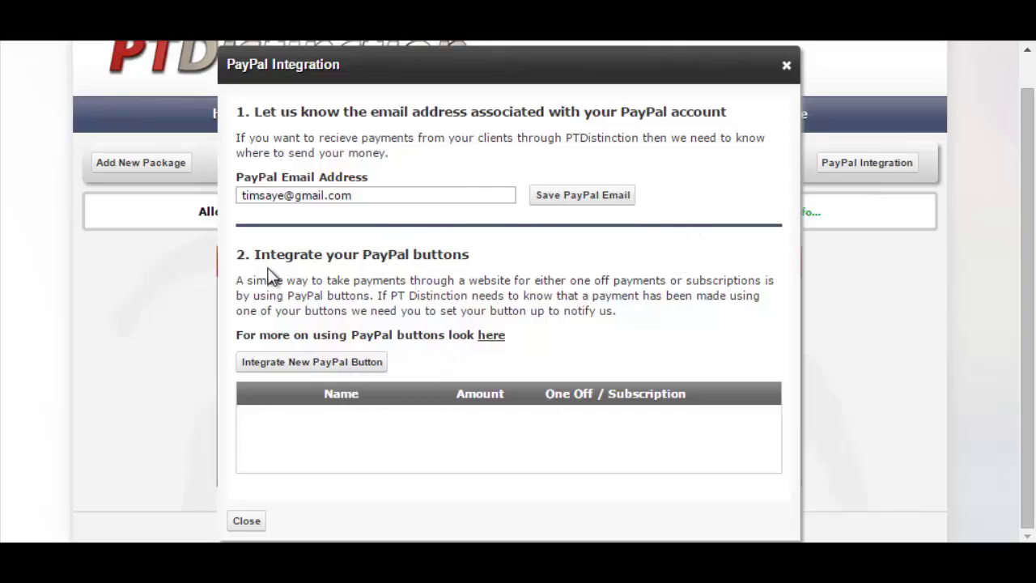
click(303, 363)
scroll(650, 392, down, 3)
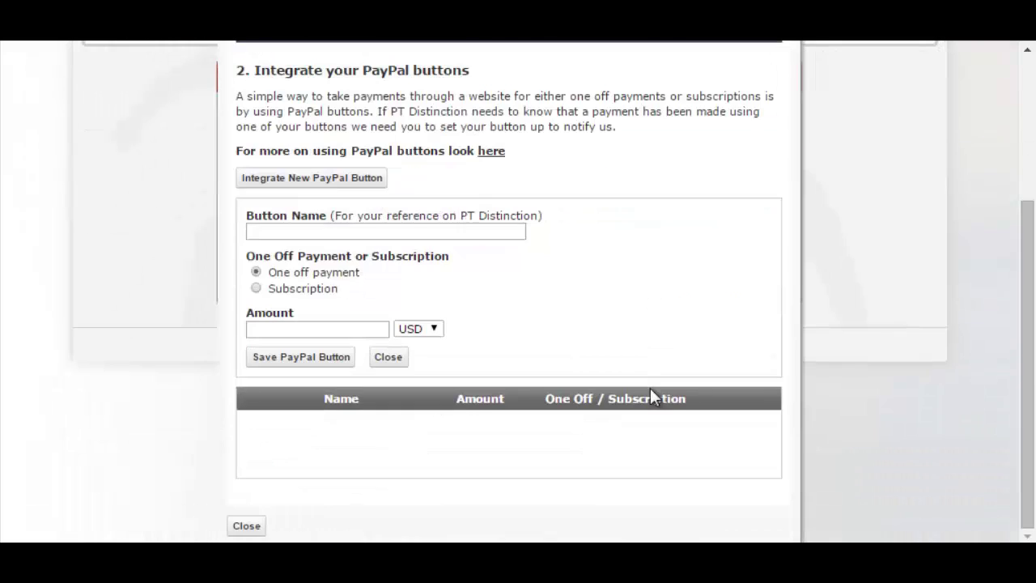
click(273, 231)
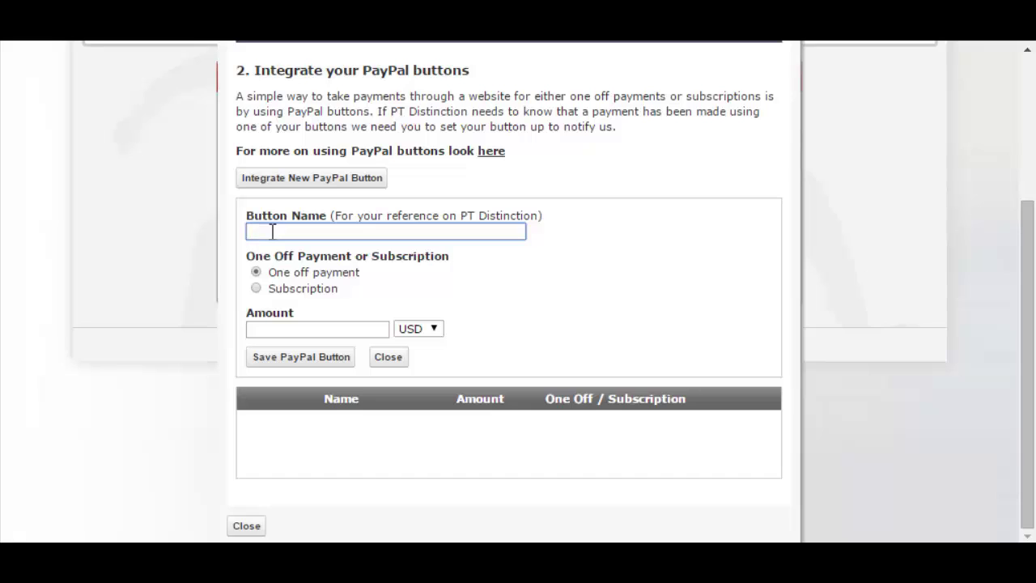
text(Auto )
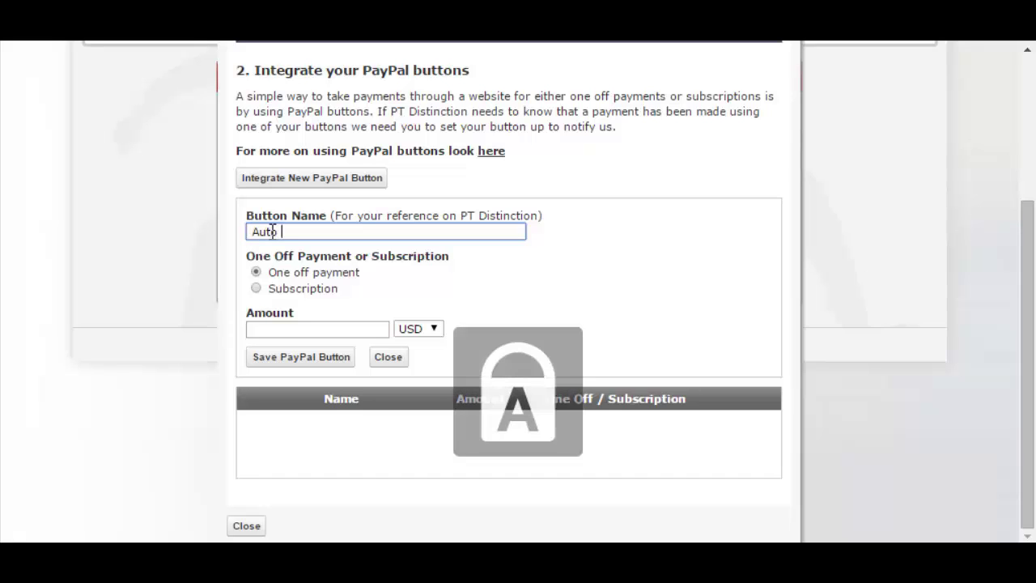
text(Fit Bus )
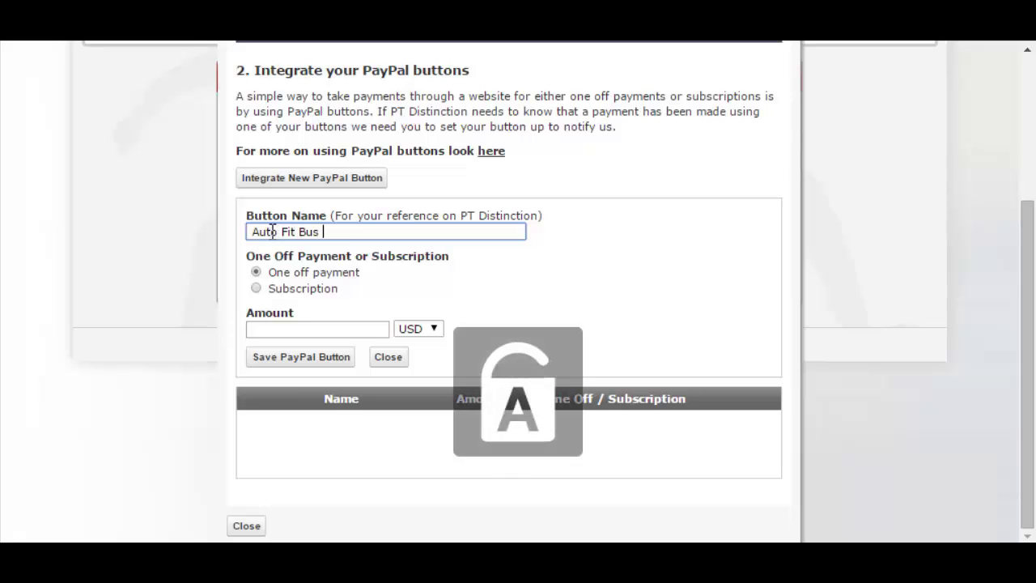
text(1)
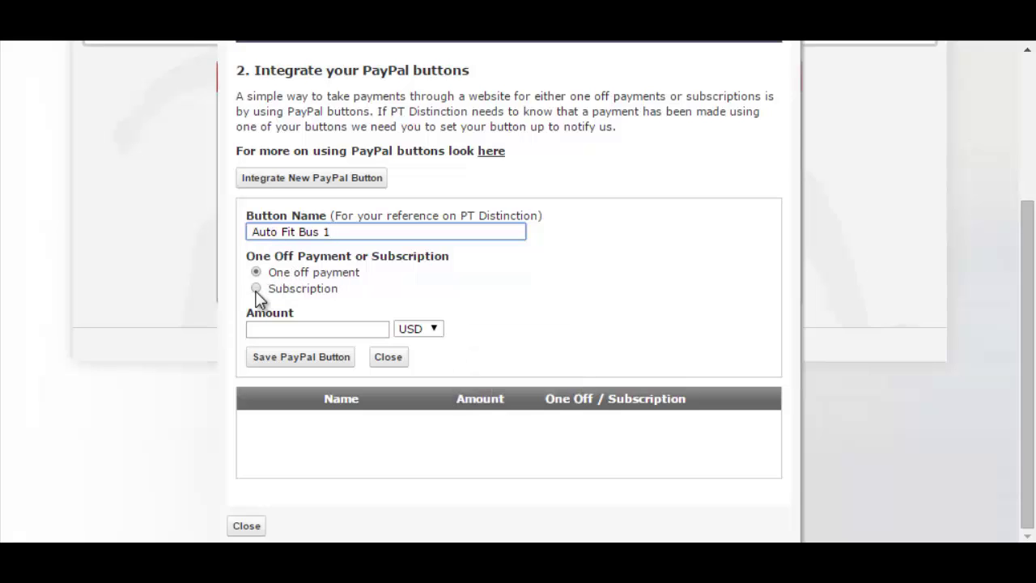
- Make it a subscription of 19.99 GBP every 1 month and save the button
click(257, 291)
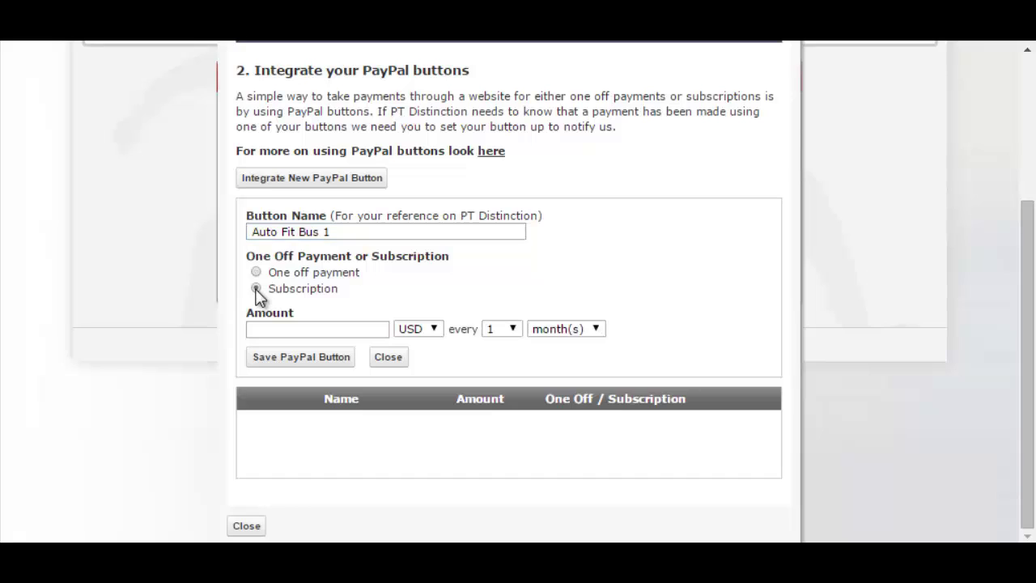
click(272, 328)
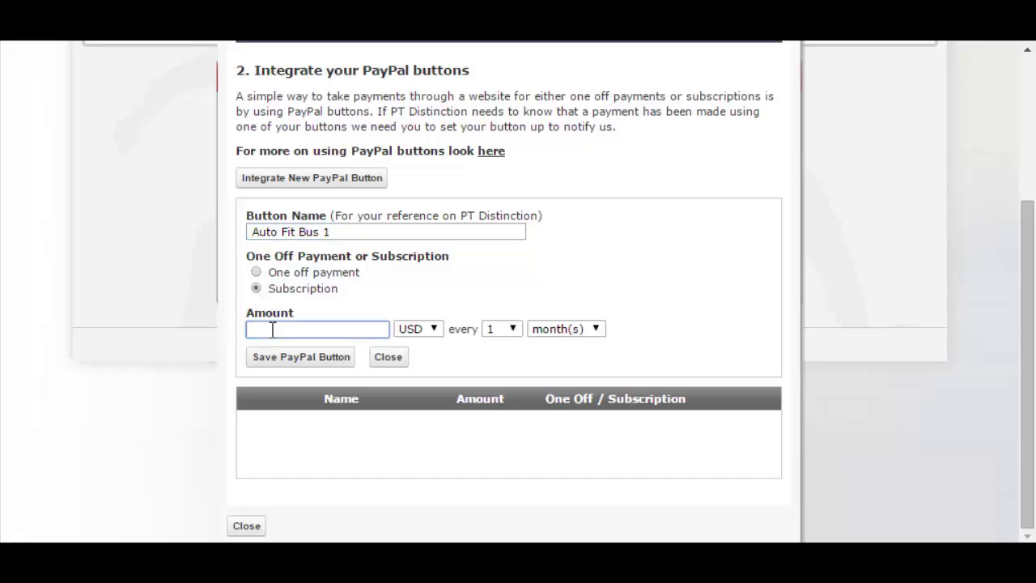
text(19.99)
click(439, 334)
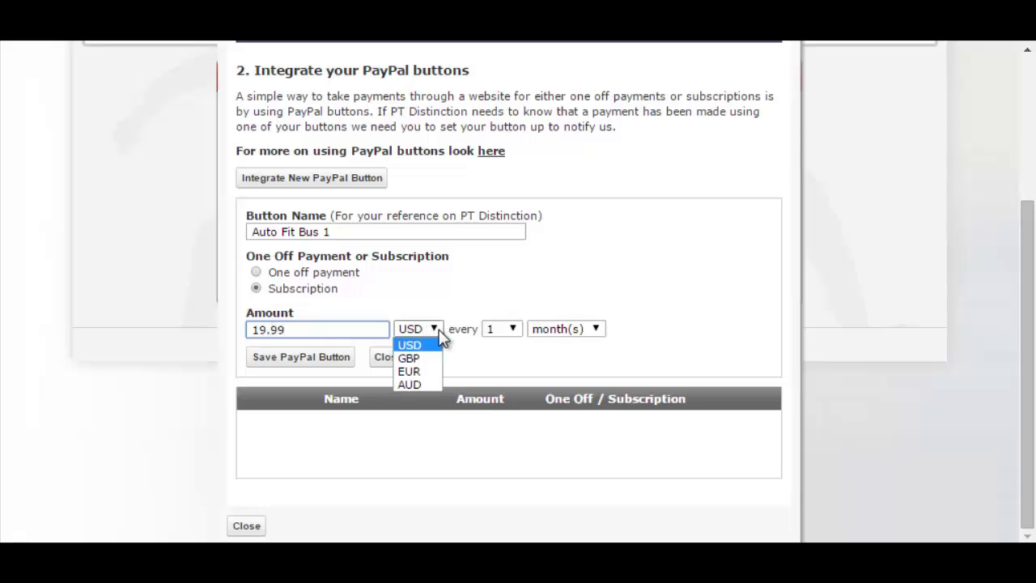
click(424, 358)
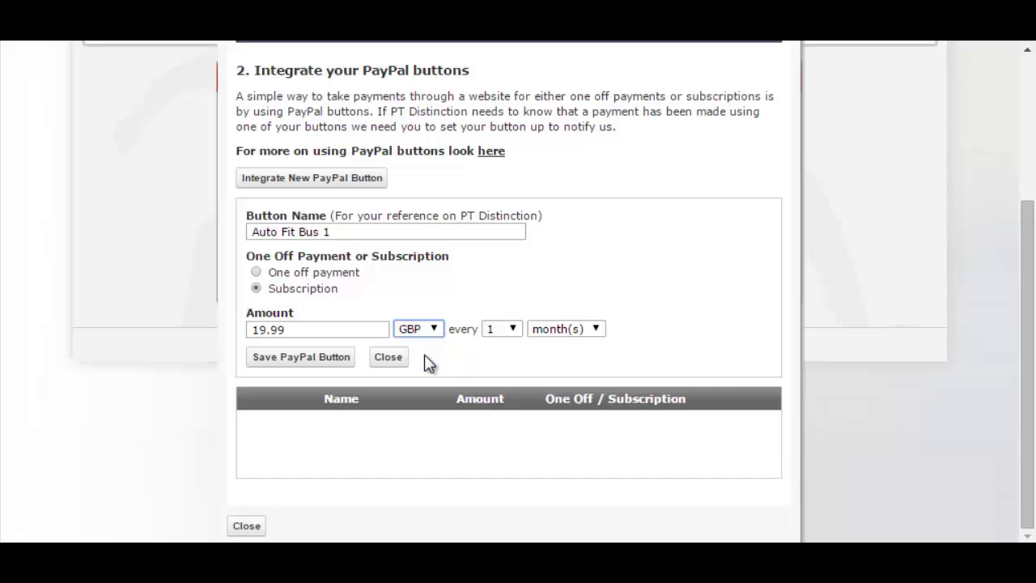
click(516, 330)
click(516, 330)
click(513, 328)
click(514, 329)
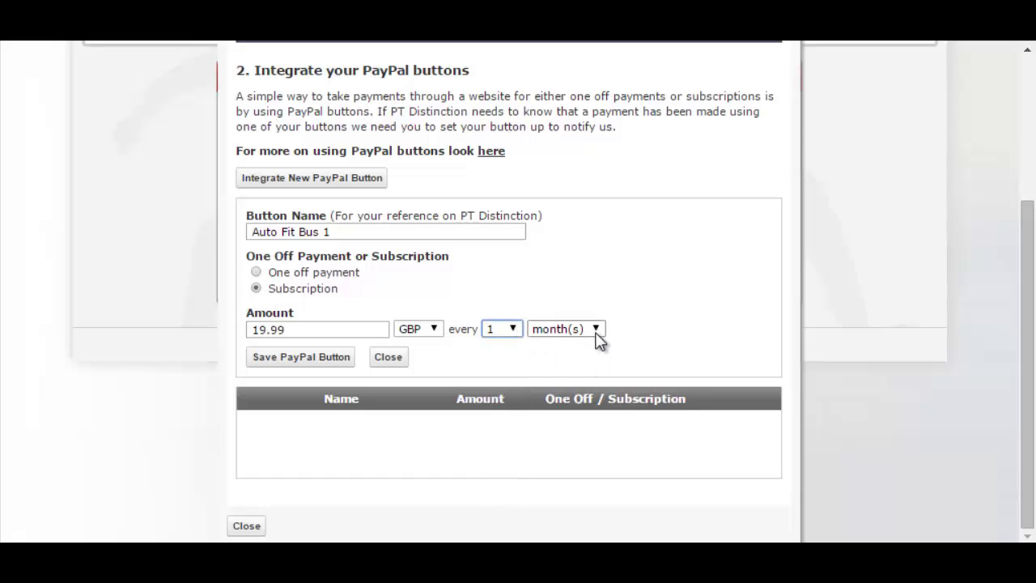
click(596, 331)
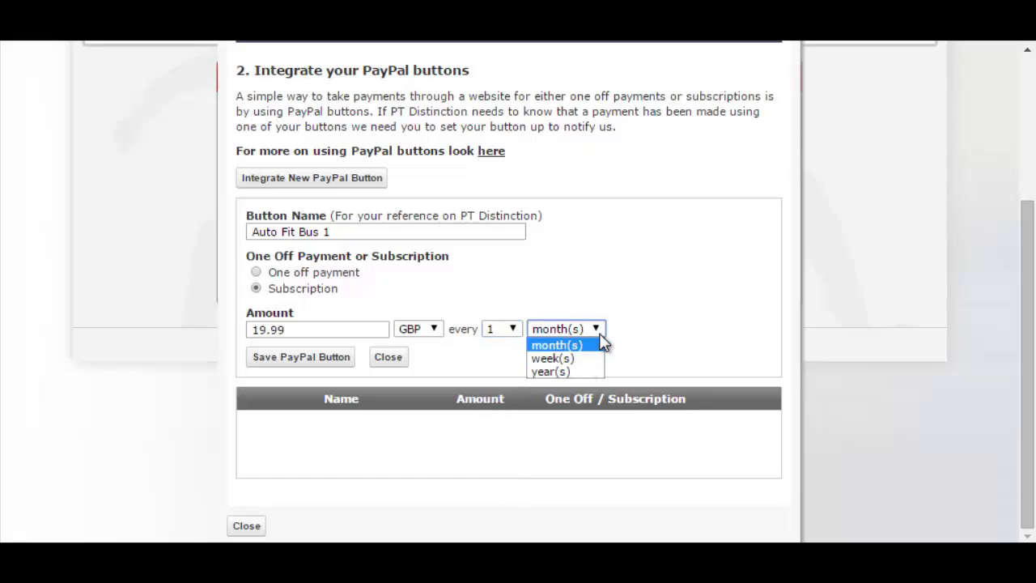
click(600, 339)
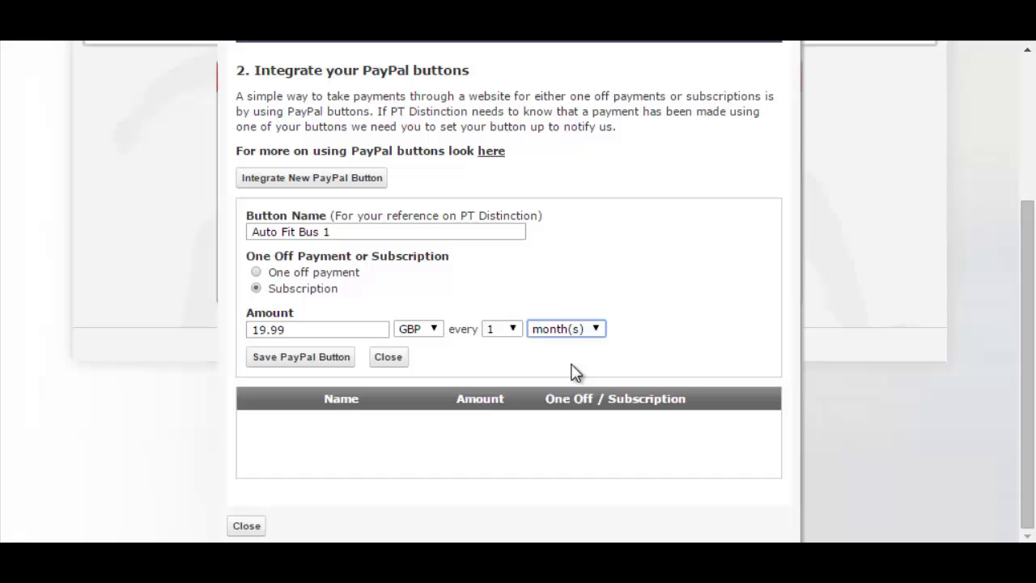
click(306, 364)
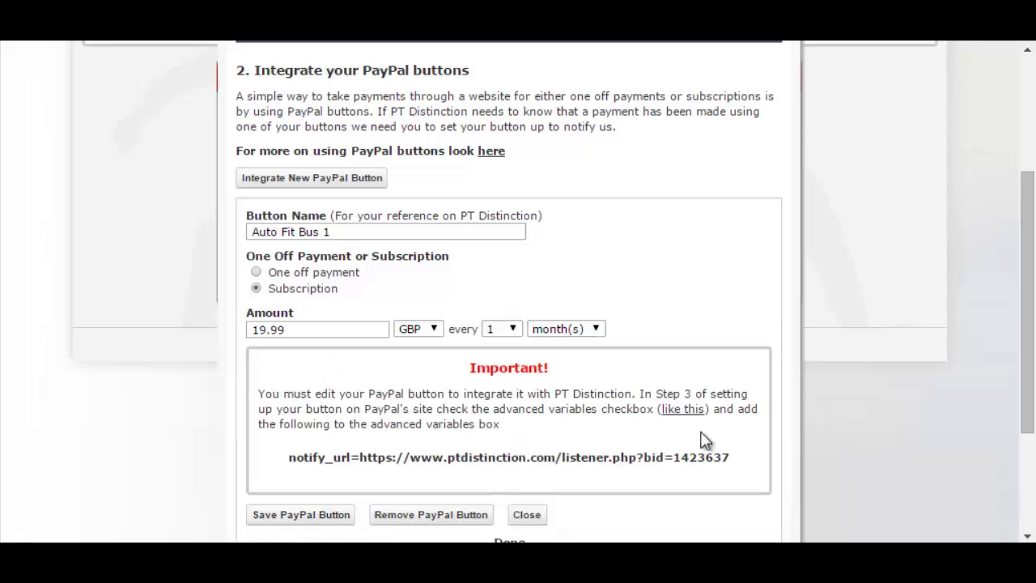
- Copy the button's notify_url line and move to the PayPal tab
scroll(967, 369, down, 1)
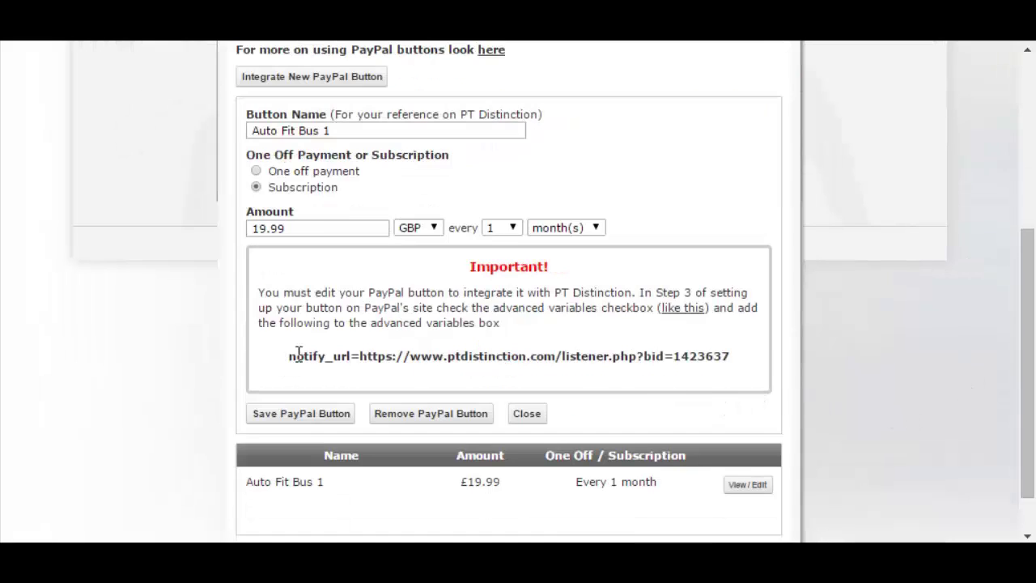
drag(288, 357, 734, 359)
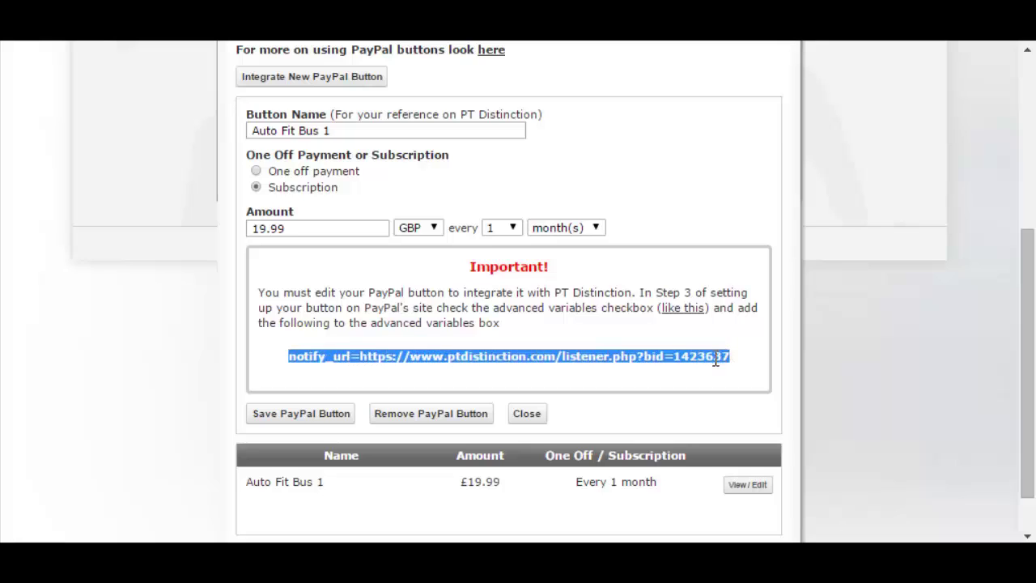
right_click(716, 359)
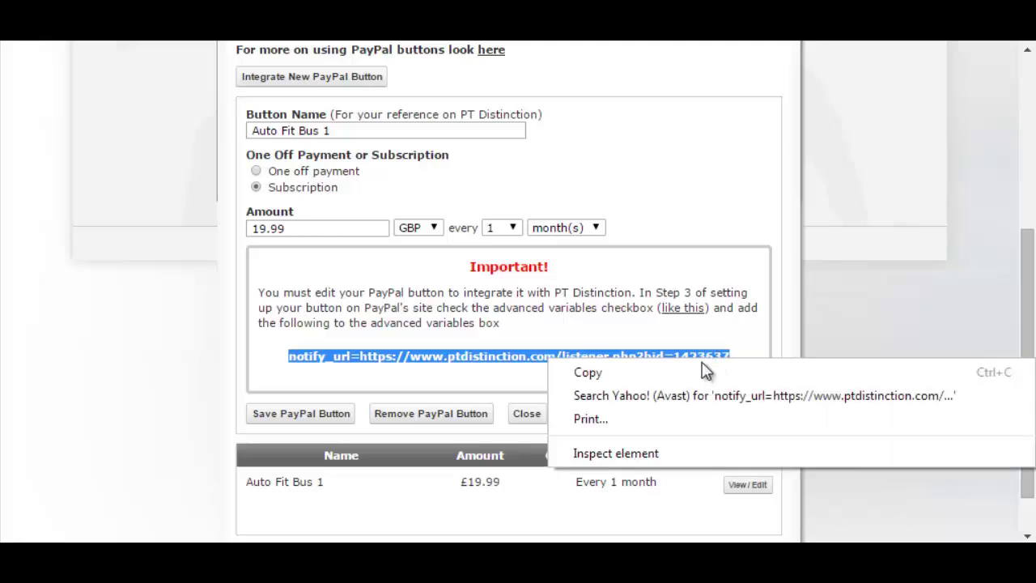
click(588, 373)
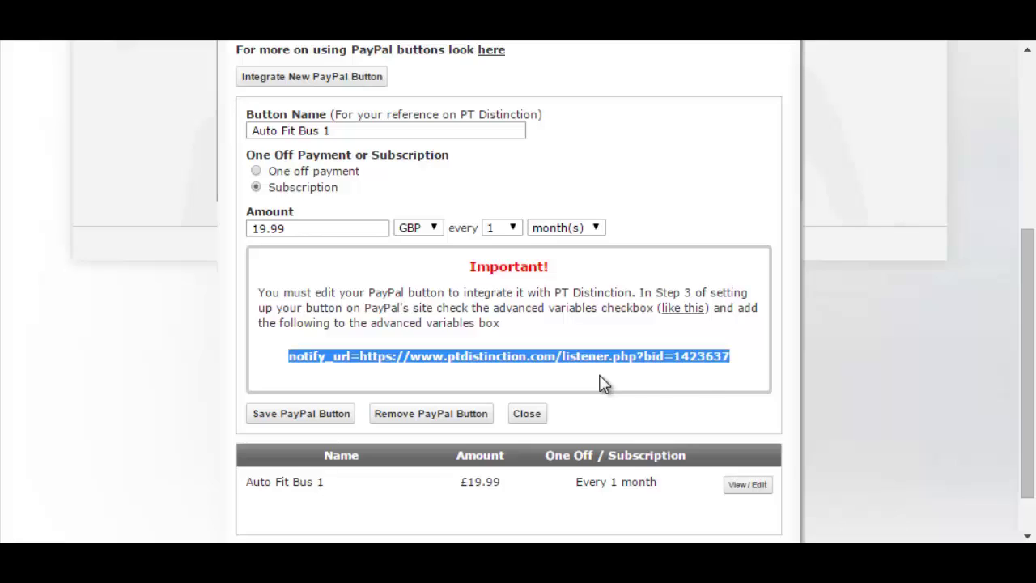
right_click(552, 354)
click(585, 368)
key(ctrl+Tab)
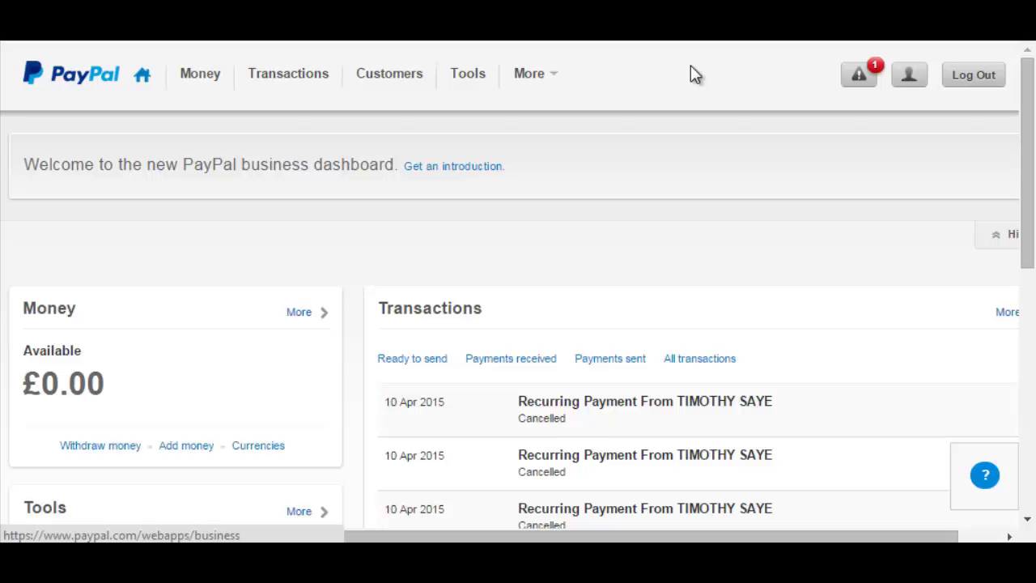
- Edit the saved Automated Fitness Business button via Tools > Payment Buttons > My Saved Buttons
click(468, 78)
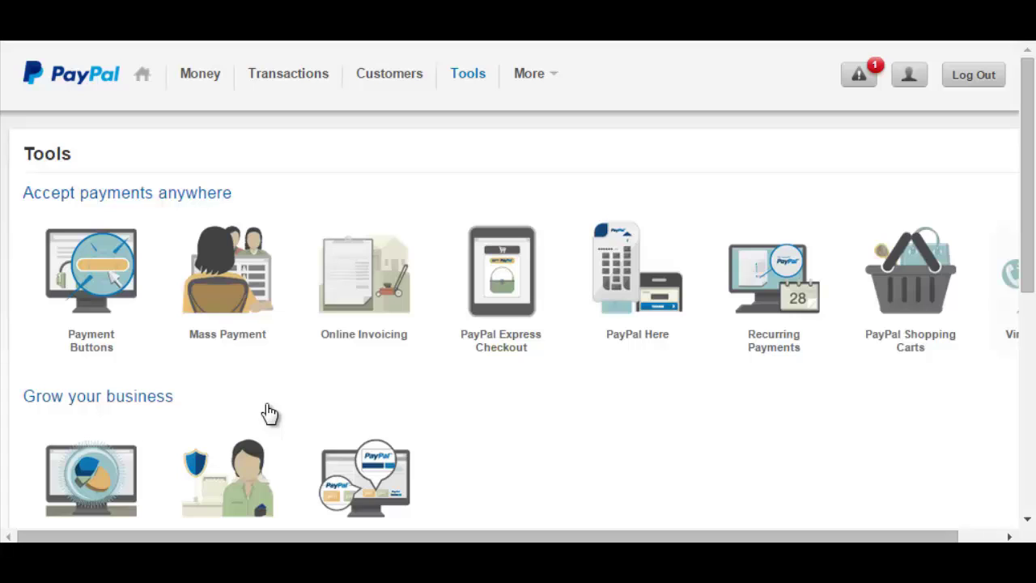
click(94, 280)
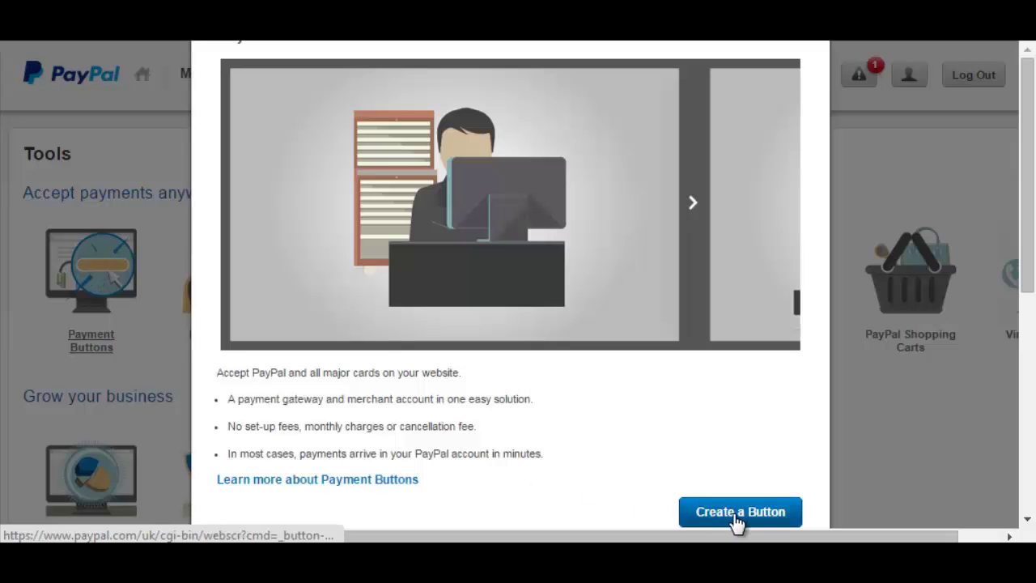
click(736, 513)
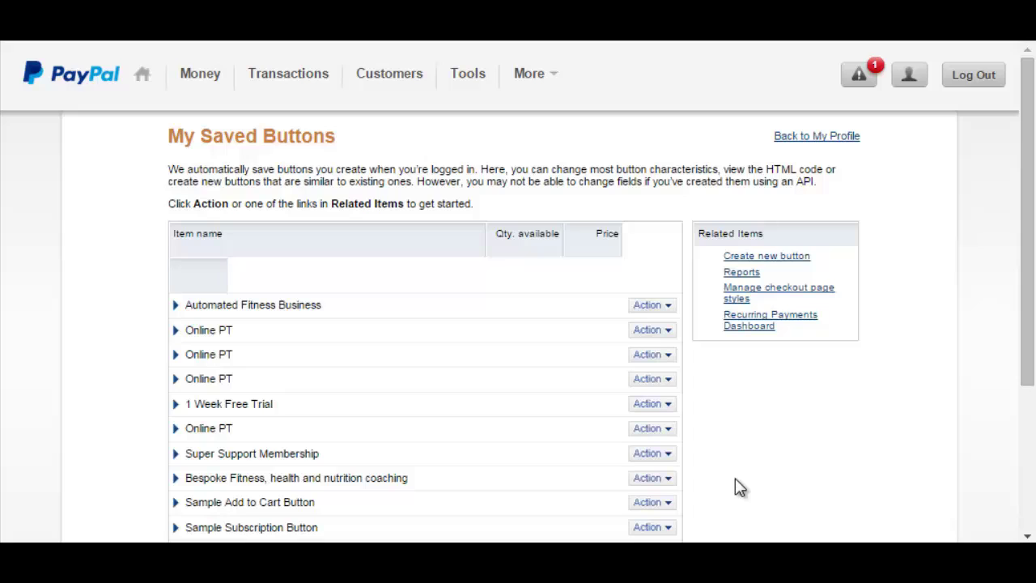
click(668, 305)
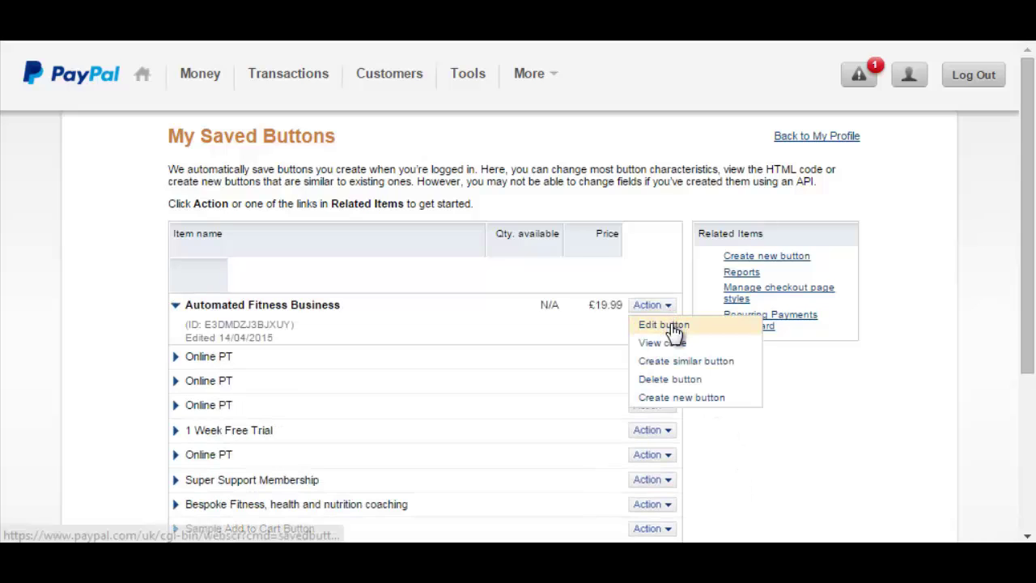
click(672, 327)
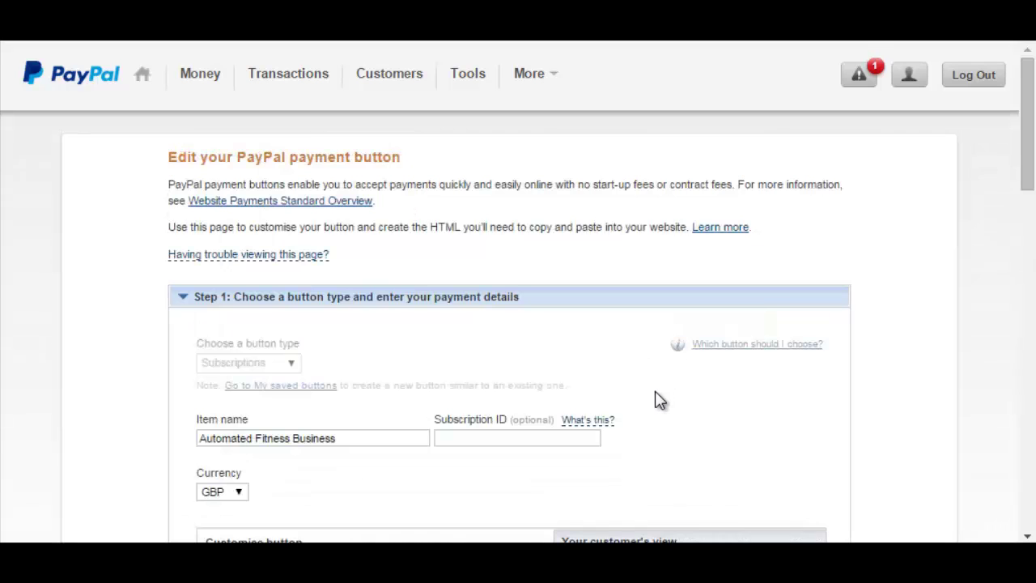
- Paste the notify_url line into Step 3's advanced variables and save the button changes
scroll(657, 399, down, 9)
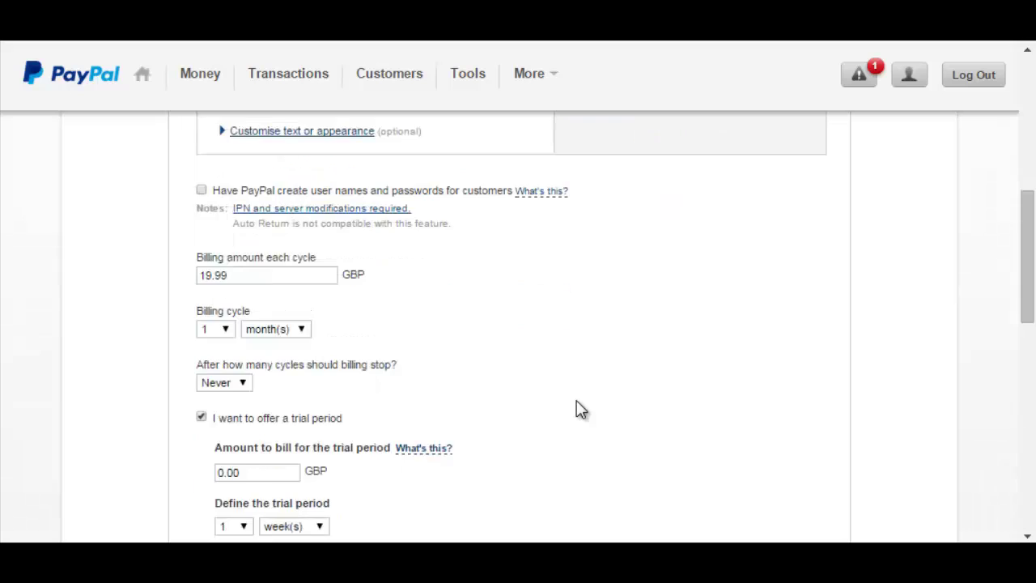
scroll(579, 408, down, 4)
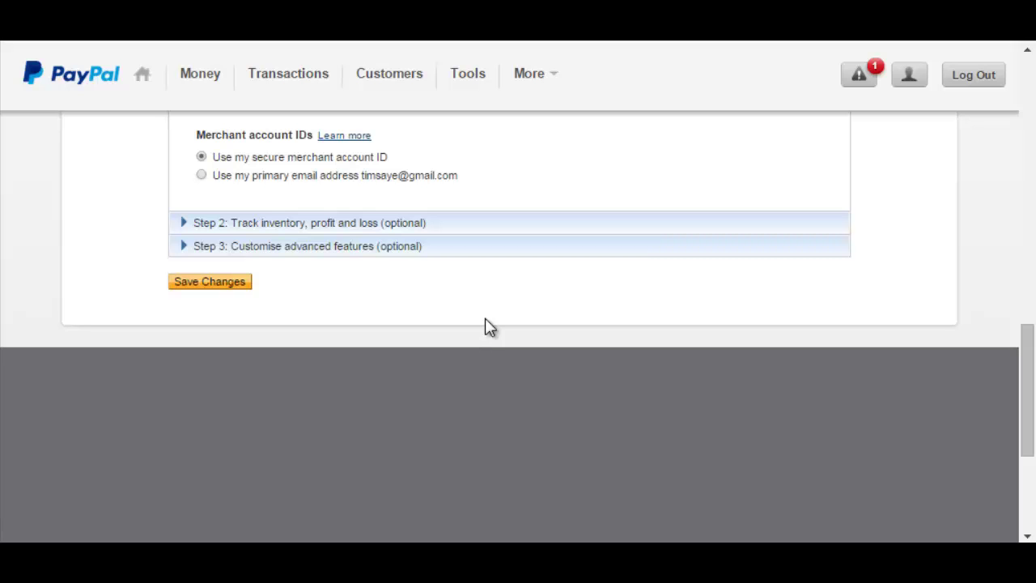
click(322, 246)
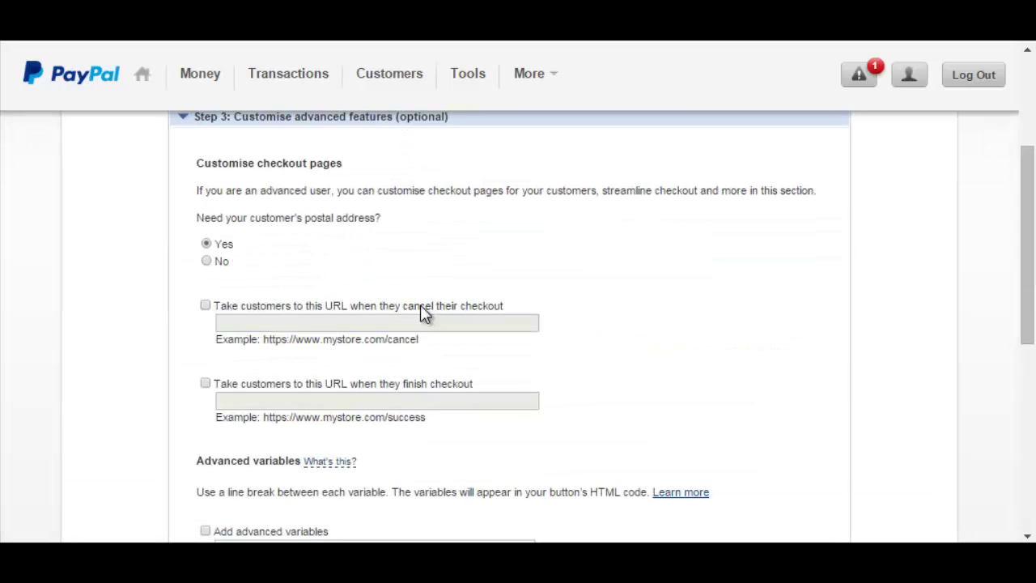
scroll(502, 335, down, 1)
scroll(590, 358, down, 2)
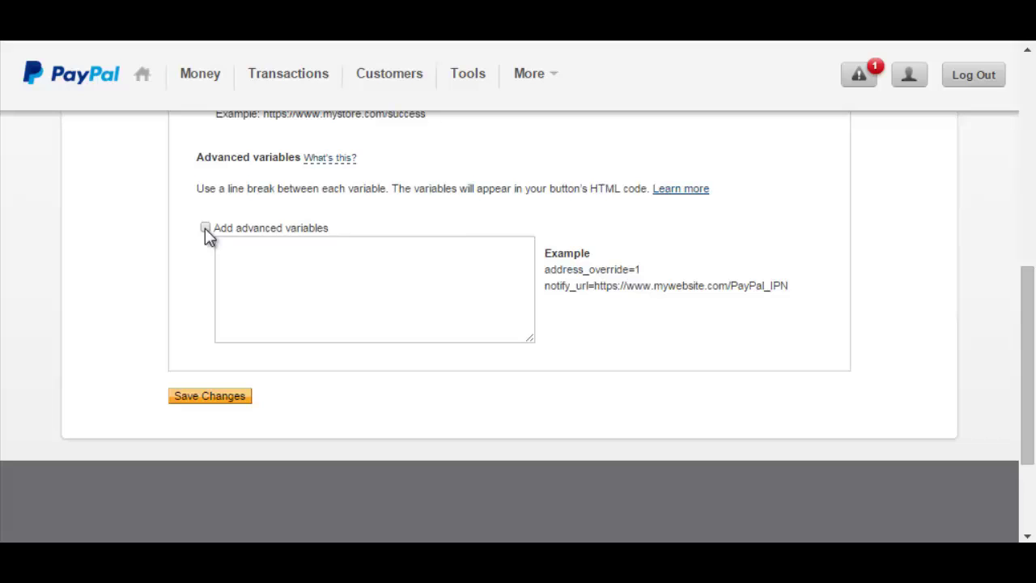
click(205, 228)
right_click(231, 248)
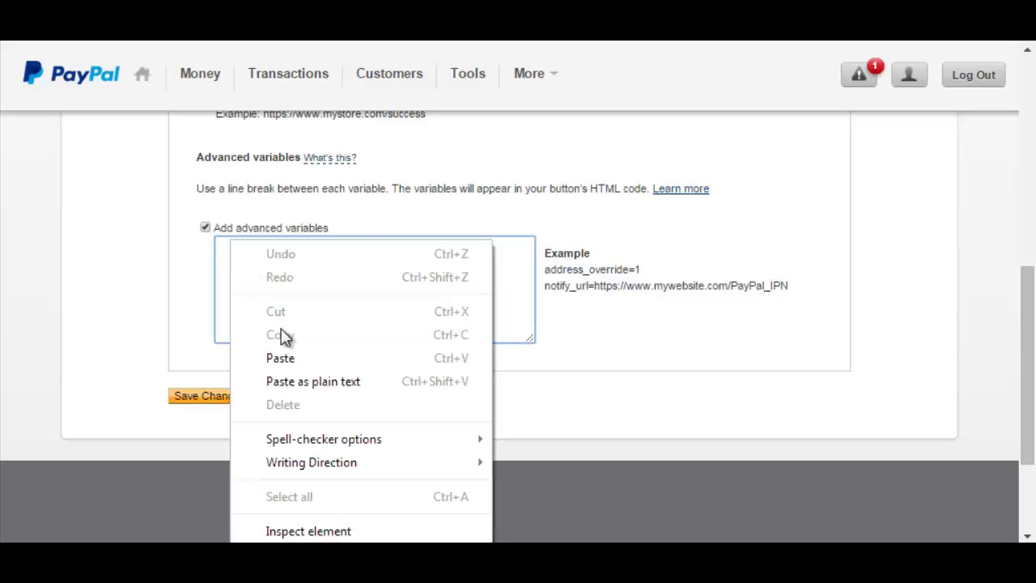
click(283, 358)
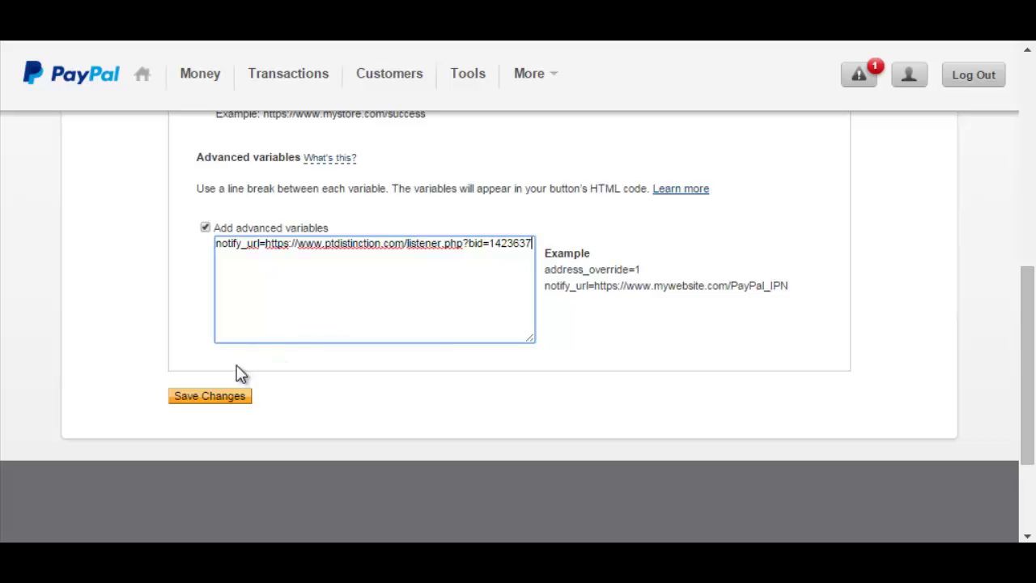
click(206, 398)
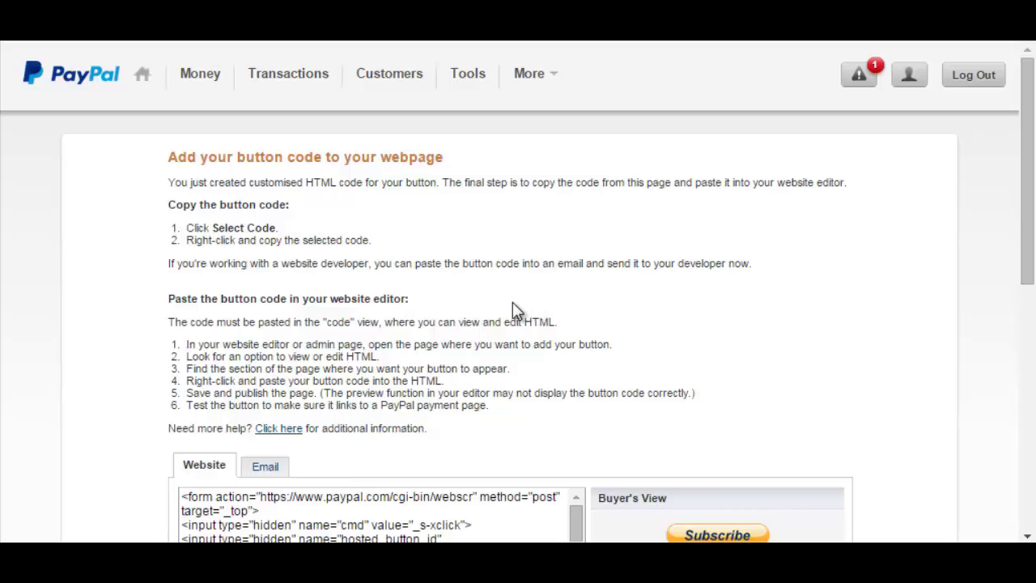
- Copy the button's HTML code from the Website box and return to the PT Distinction tab
scroll(512, 308, down, 5)
scroll(512, 308, down, 3)
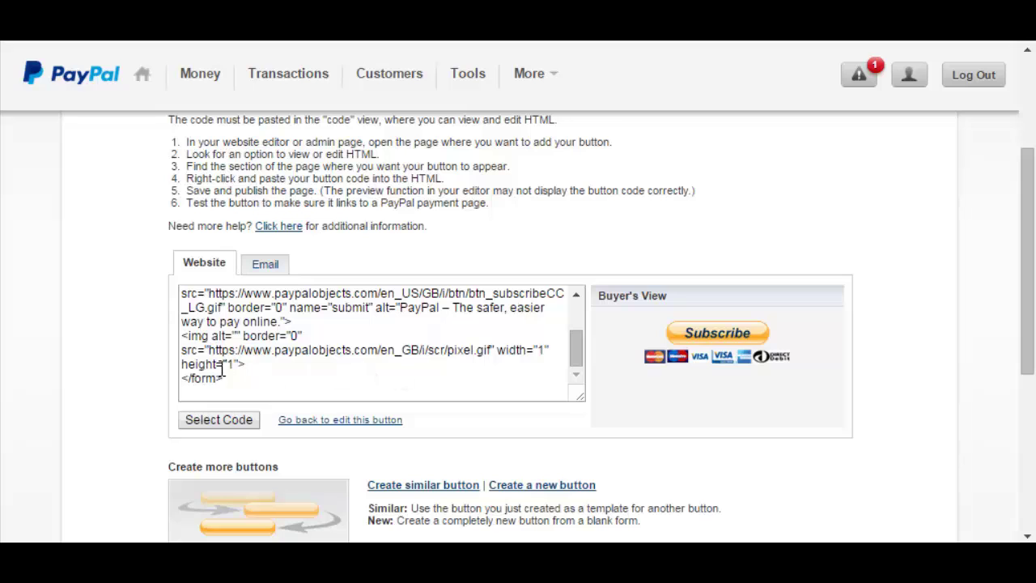
drag(226, 388, 184, 267)
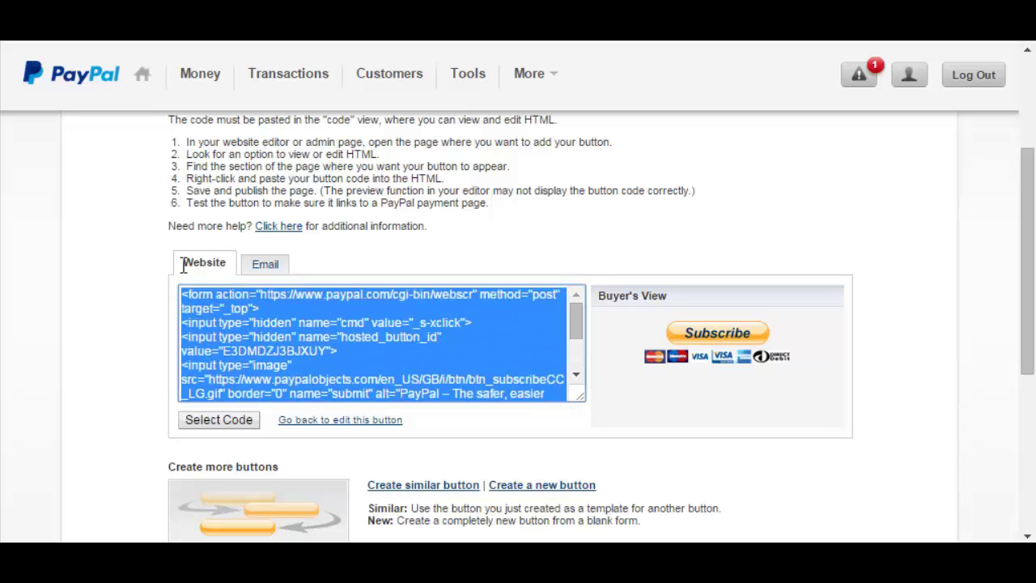
right_click(242, 306)
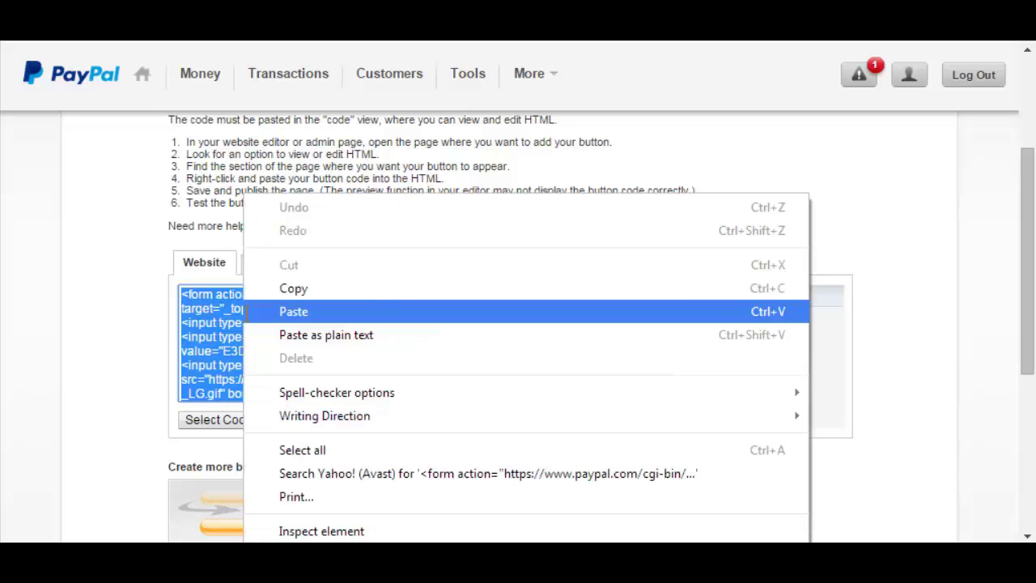
click(305, 291)
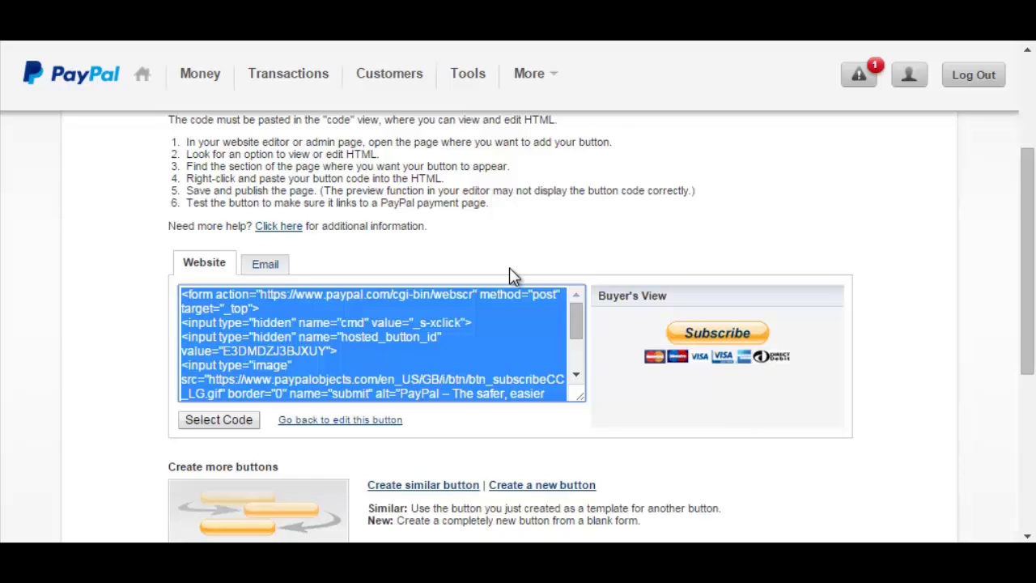
click(475, 441)
scroll(775, 121, down, 1)
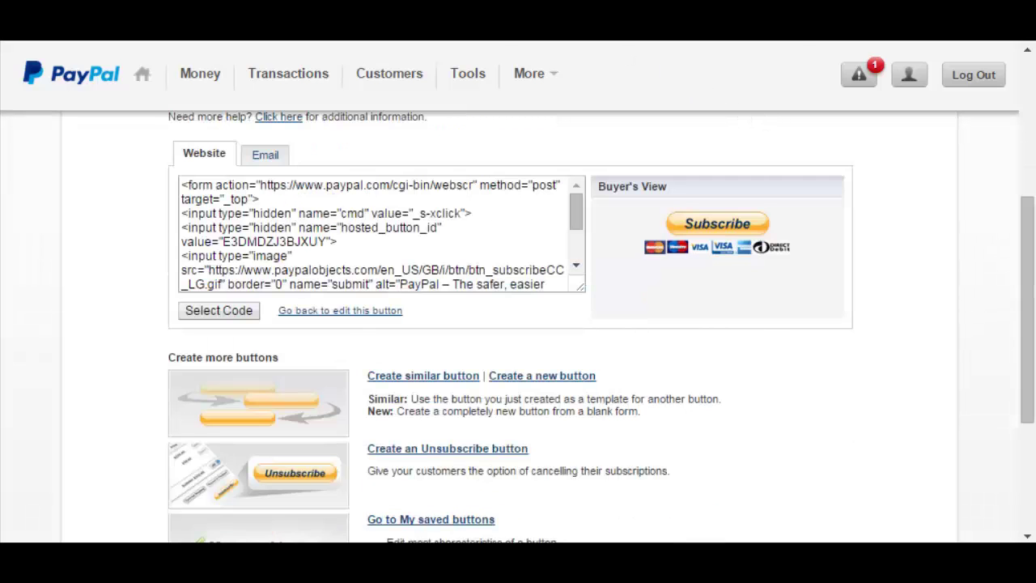
key(ctrl+Tab)
- Close PTDistinction's PayPal integration window
scroll(889, 298, down, 1)
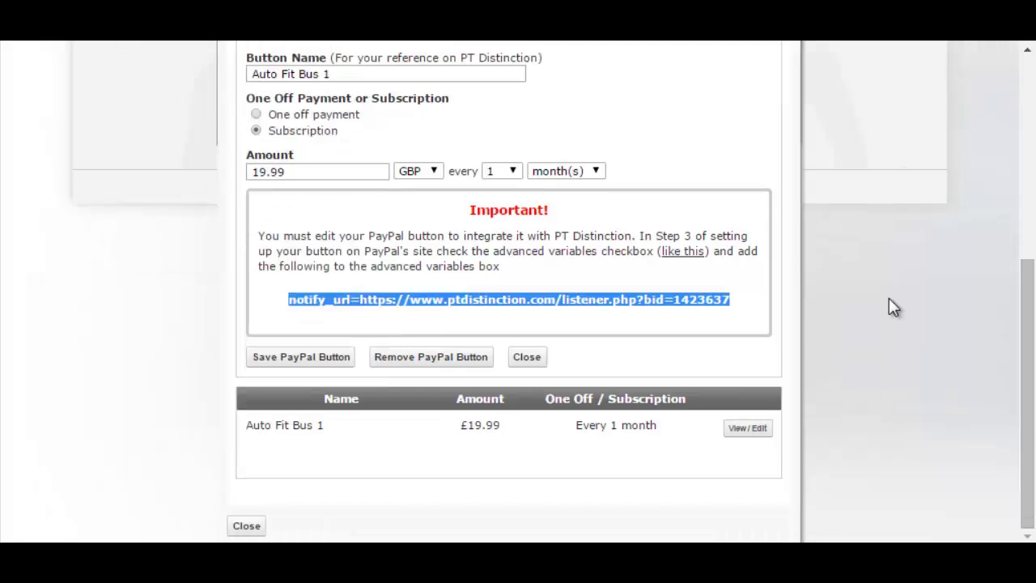
click(250, 526)
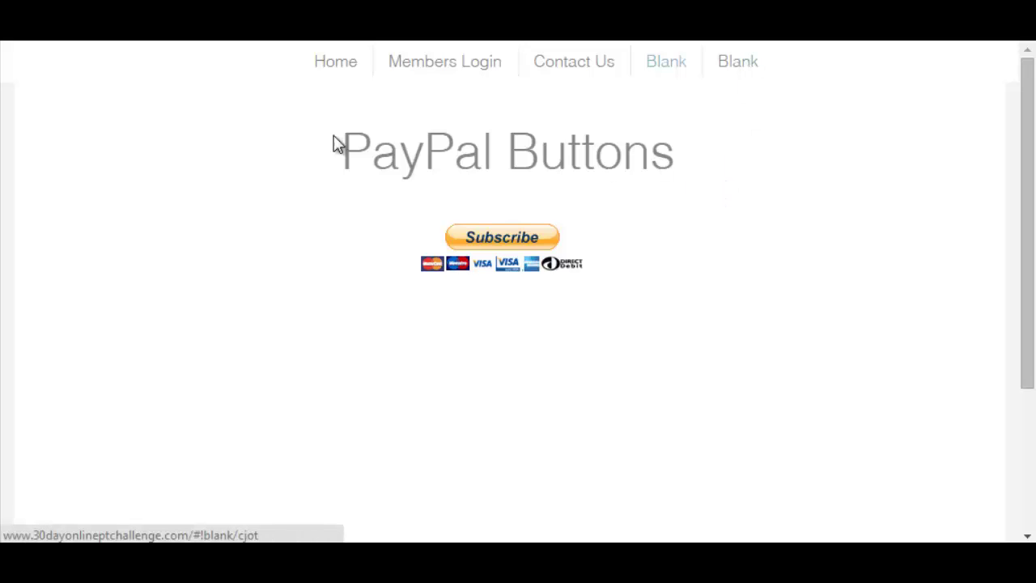
- Click Subscribe on the published site's PayPal Buttons page
click(499, 240)
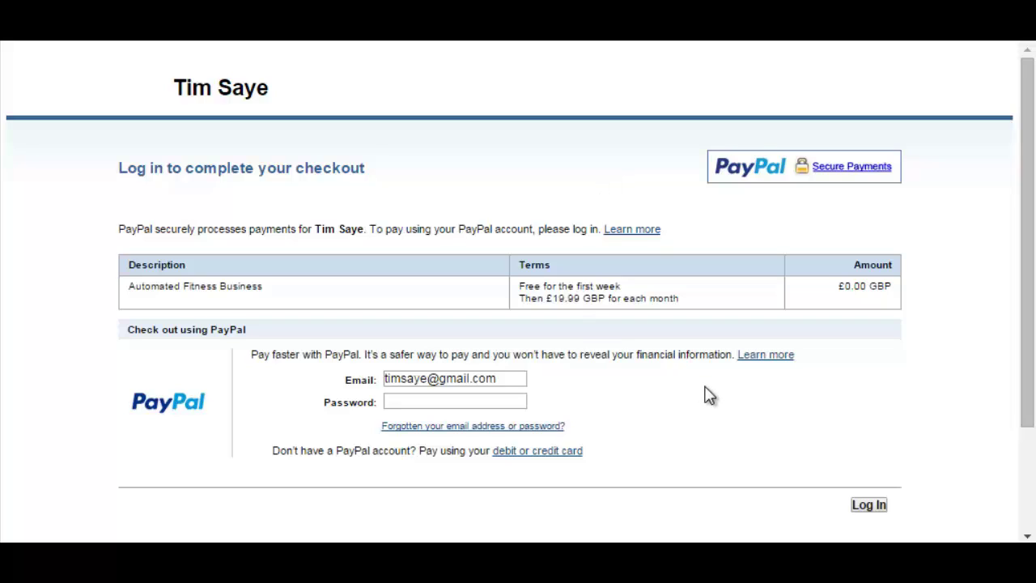
- Scroll through the PayPal subscription checkout page
scroll(712, 372, down, 2)
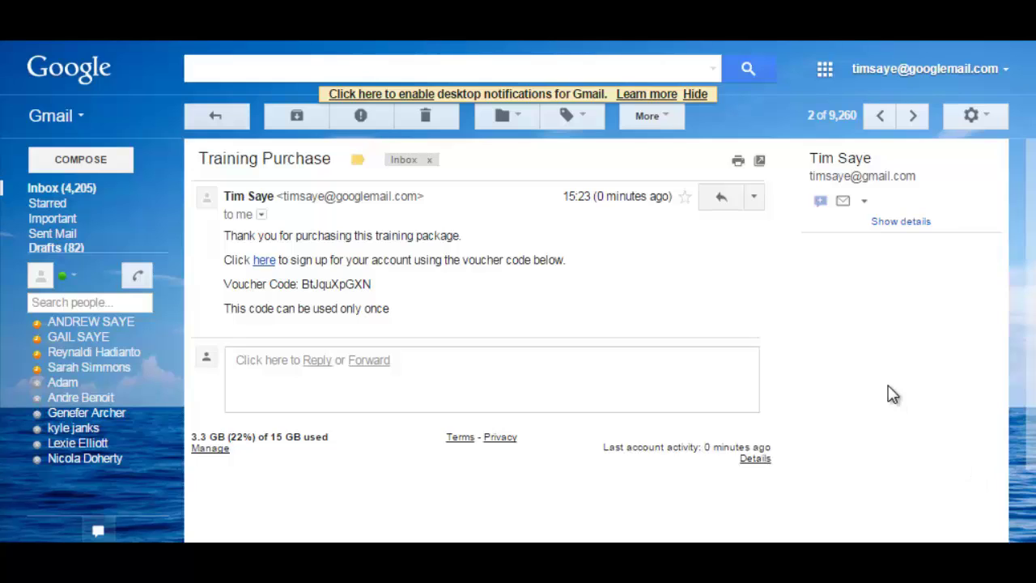
- Copy the voucher code from the Training Purchase email and follow its 'here' sign-up link
drag(301, 284, 365, 289)
right_click(364, 288)
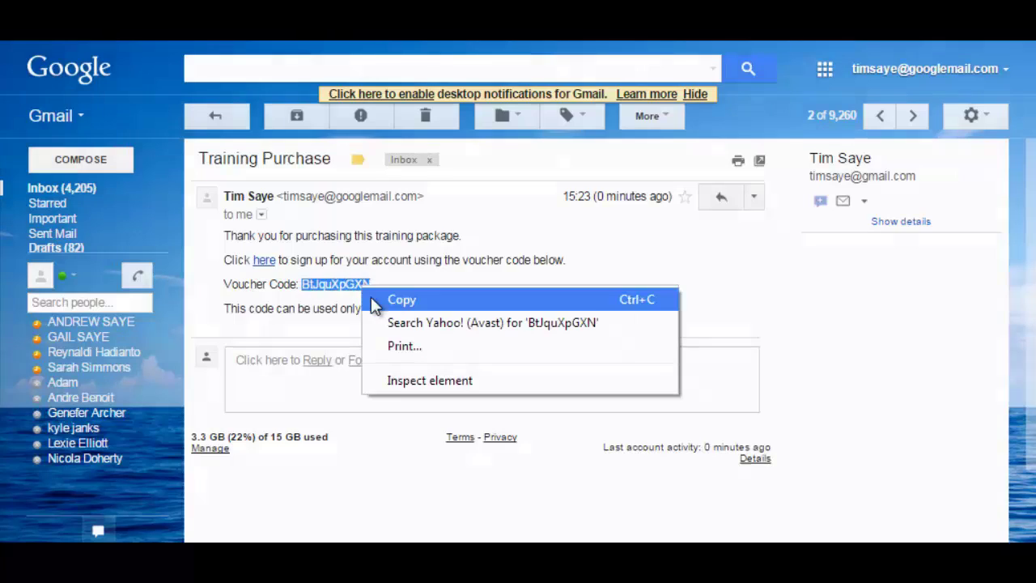
click(402, 300)
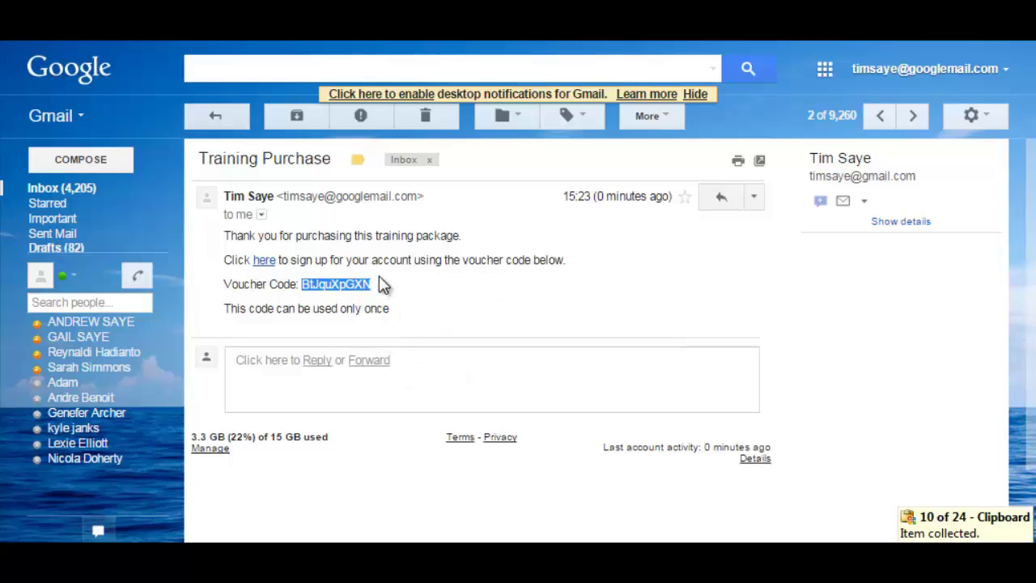
click(264, 261)
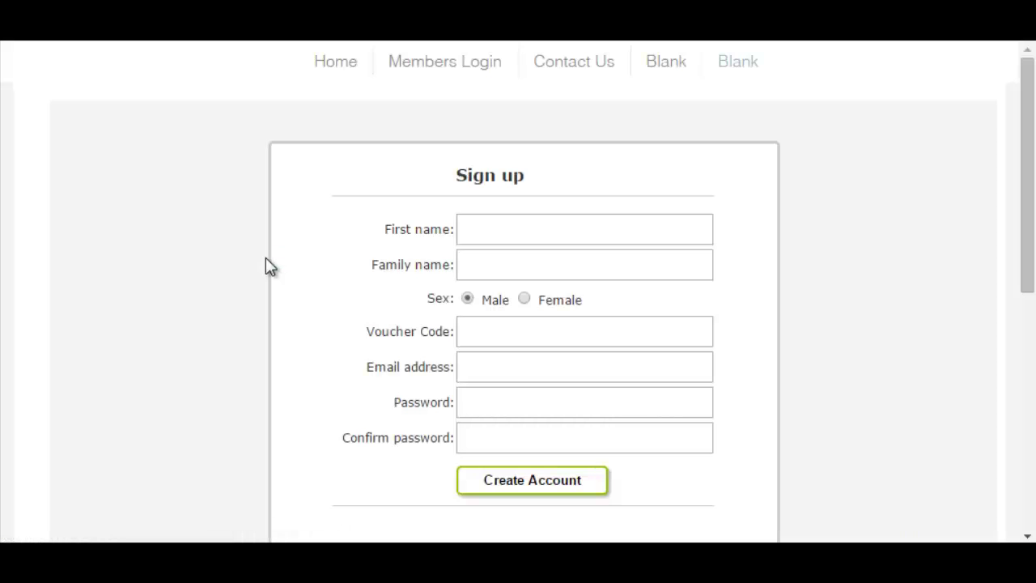
- Register a new member with first and last name and the pasted voucher code, declining password saving
click(485, 231)
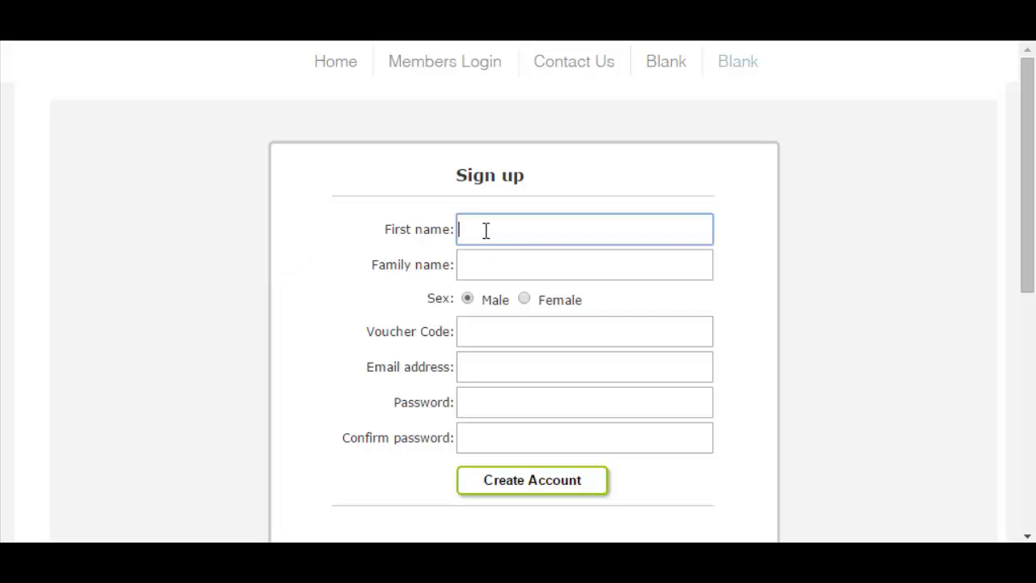
text(bob)
key(Tab)
text(bb)
click(464, 328)
right_click(464, 329)
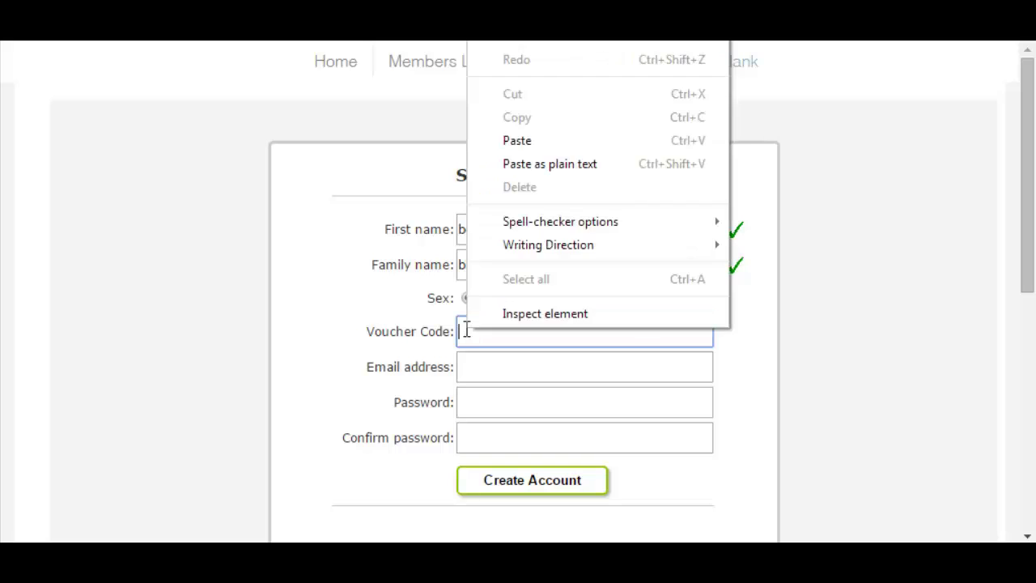
click(515, 141)
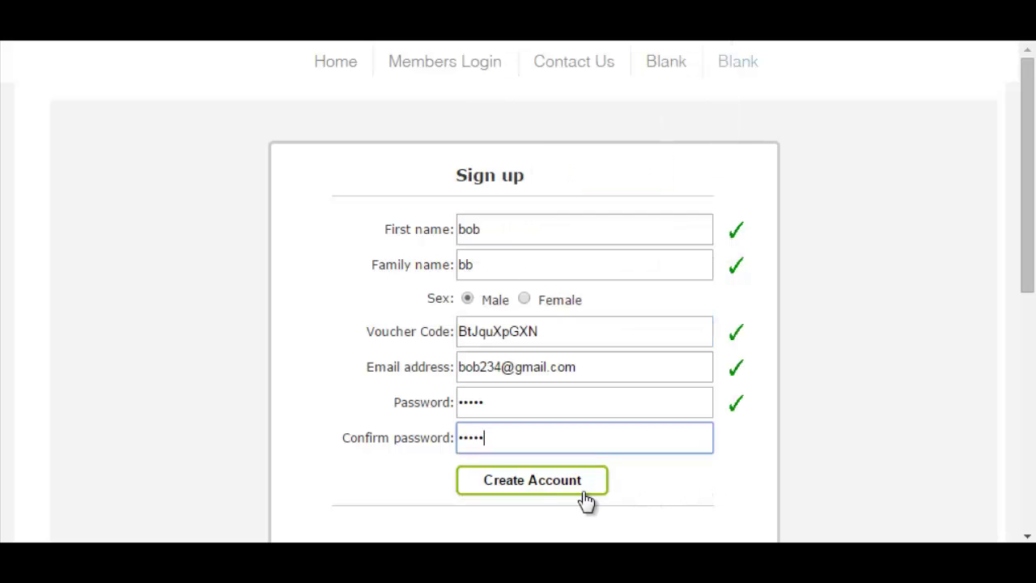
click(555, 488)
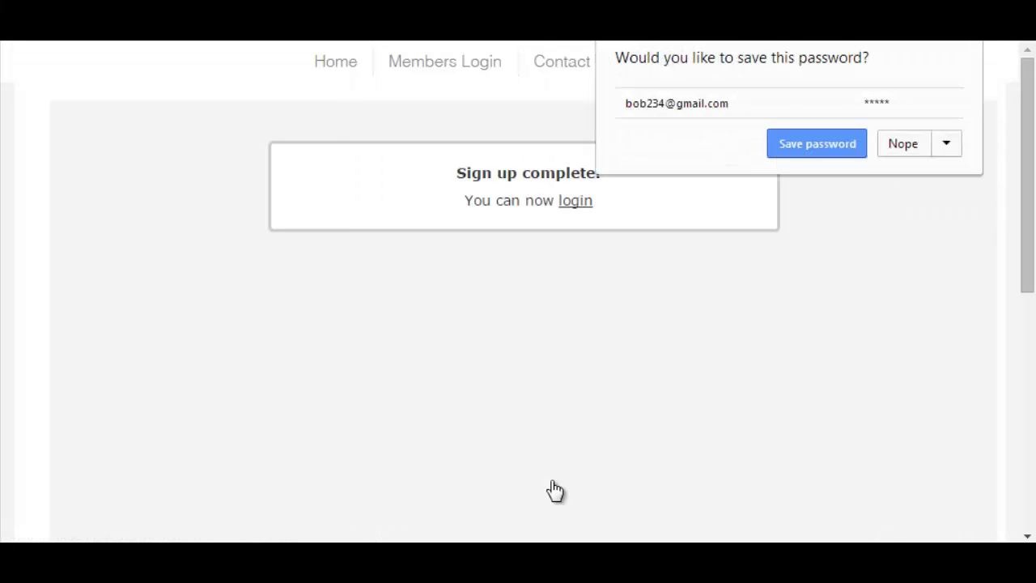
click(482, 172)
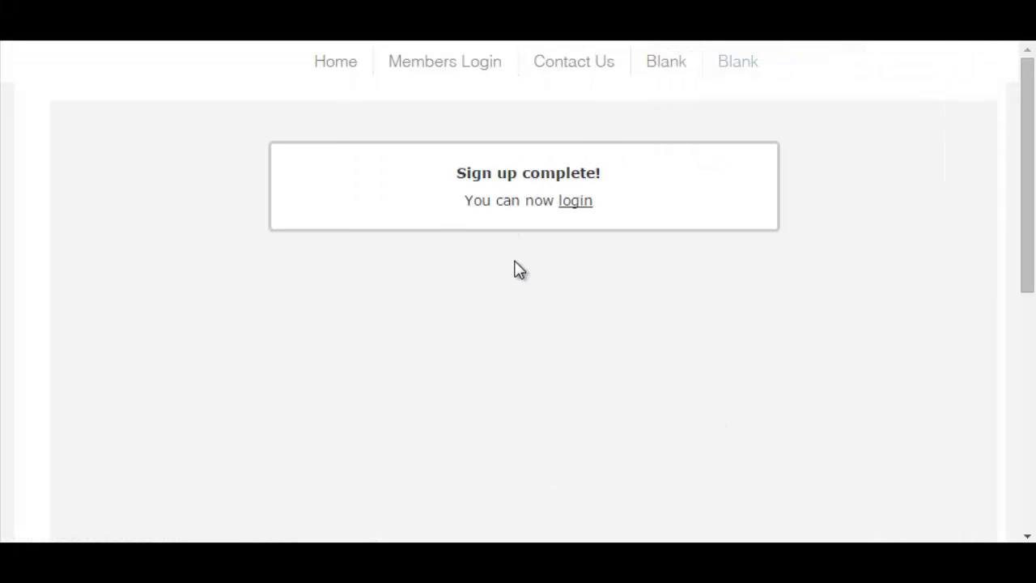
- Log in on the member login page with the new member's email and password
click(573, 205)
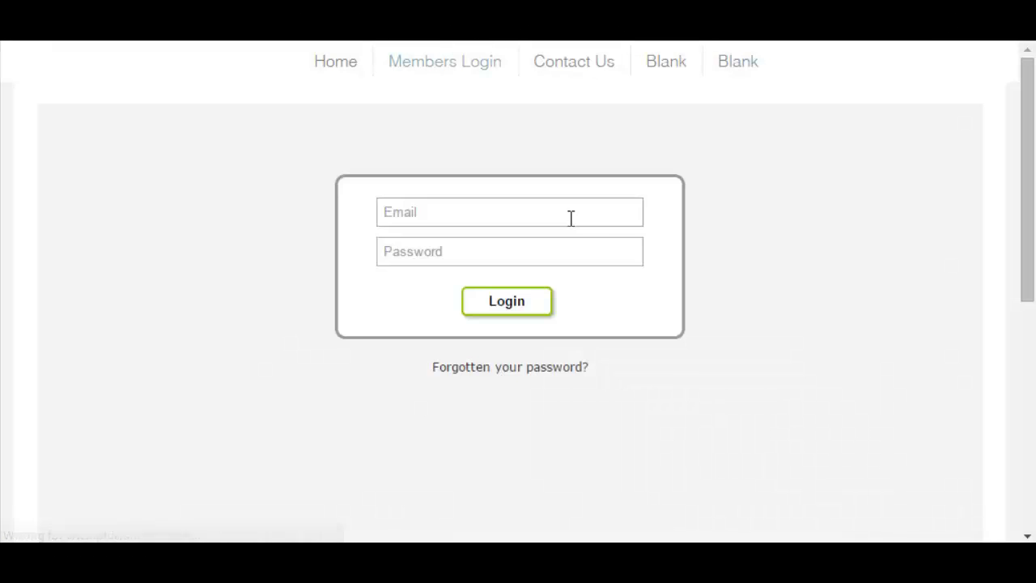
click(396, 209)
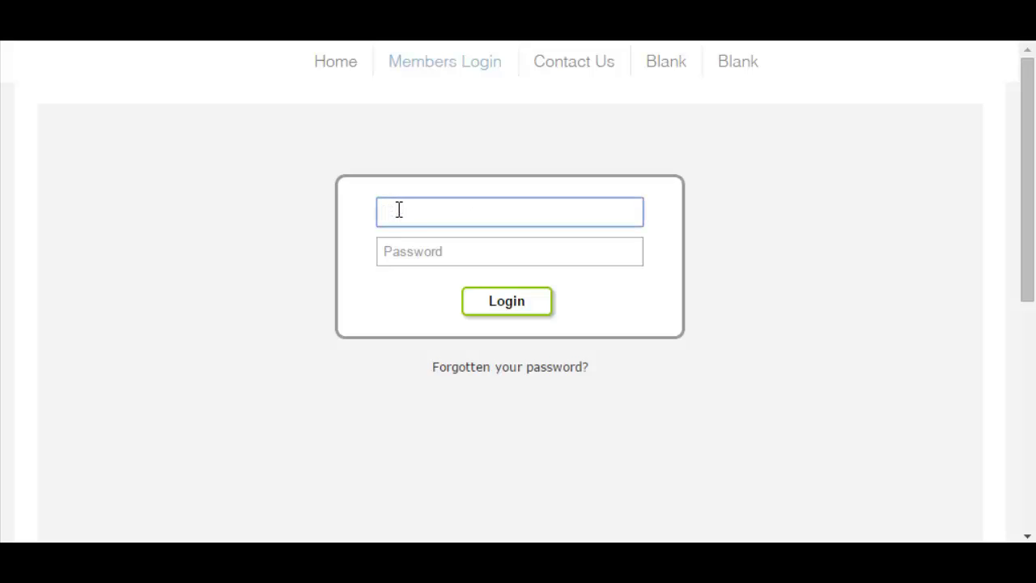
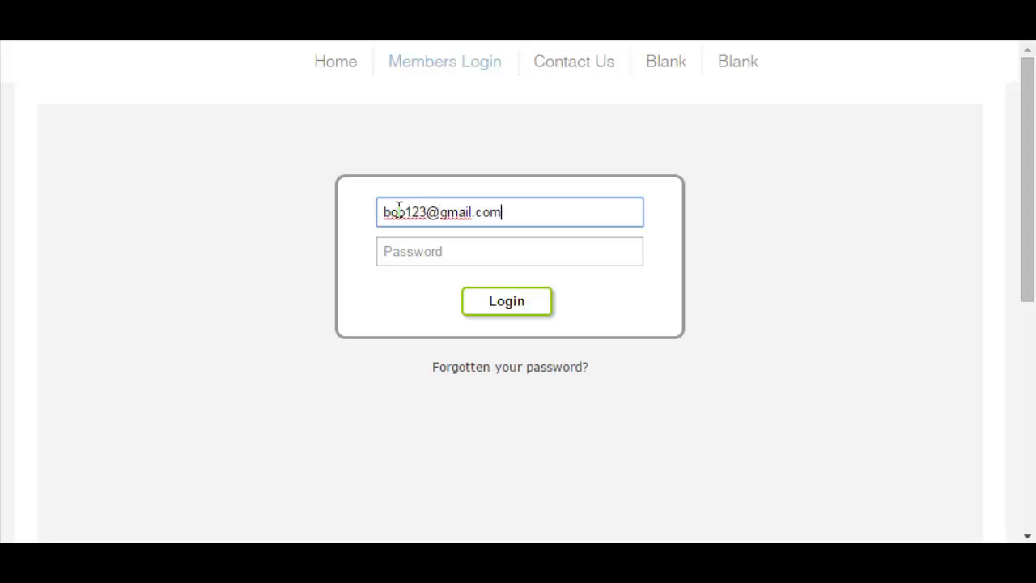
key(Tab)
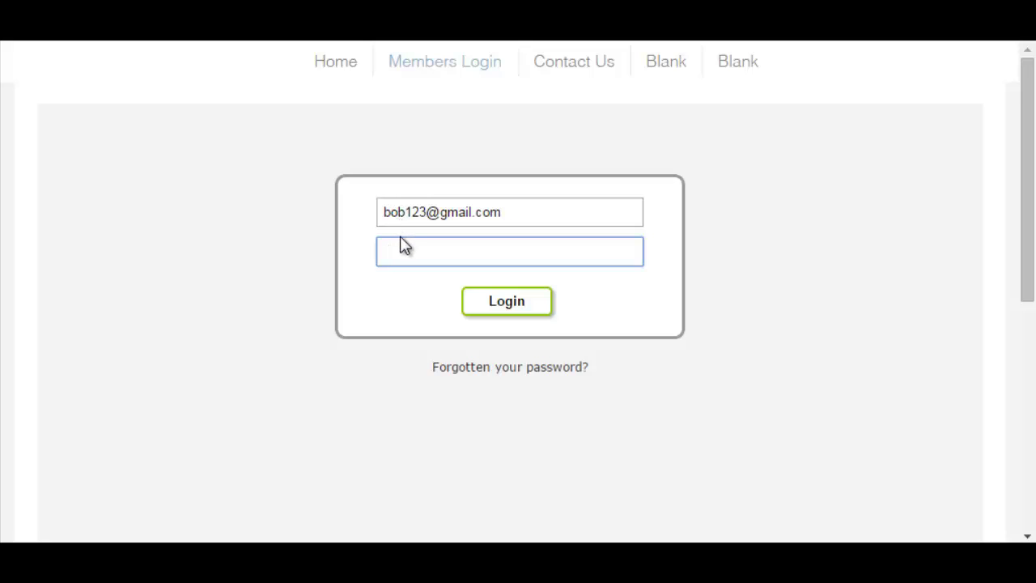
key(Return)
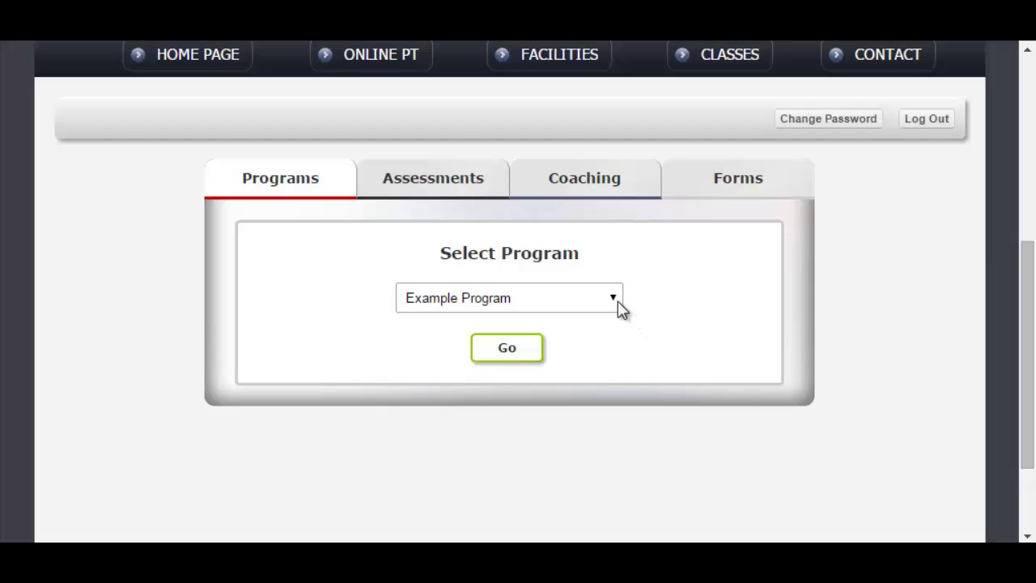
click(513, 349)
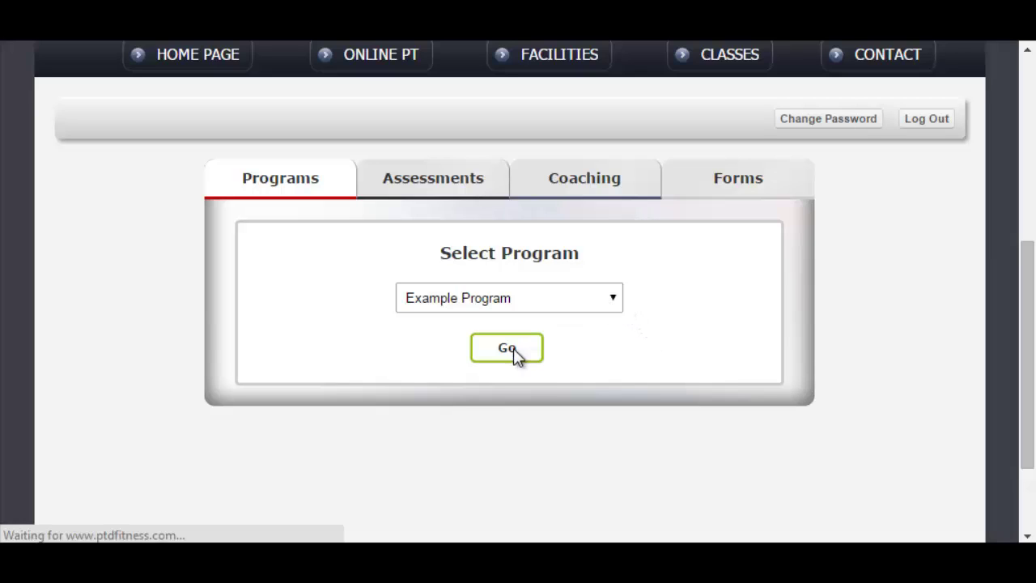
scroll(885, 348, down, 6)
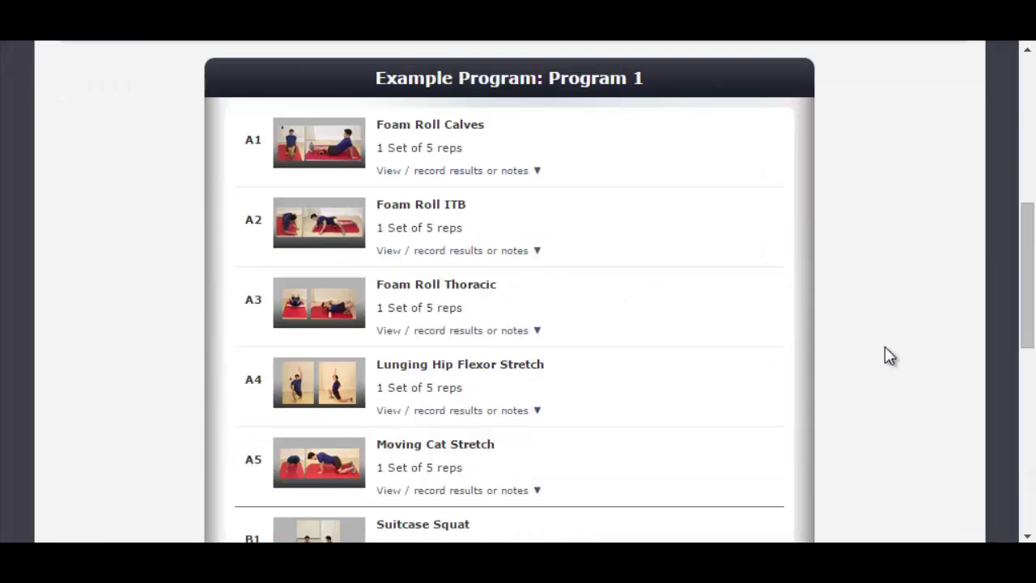
scroll(884, 348, up, 1)
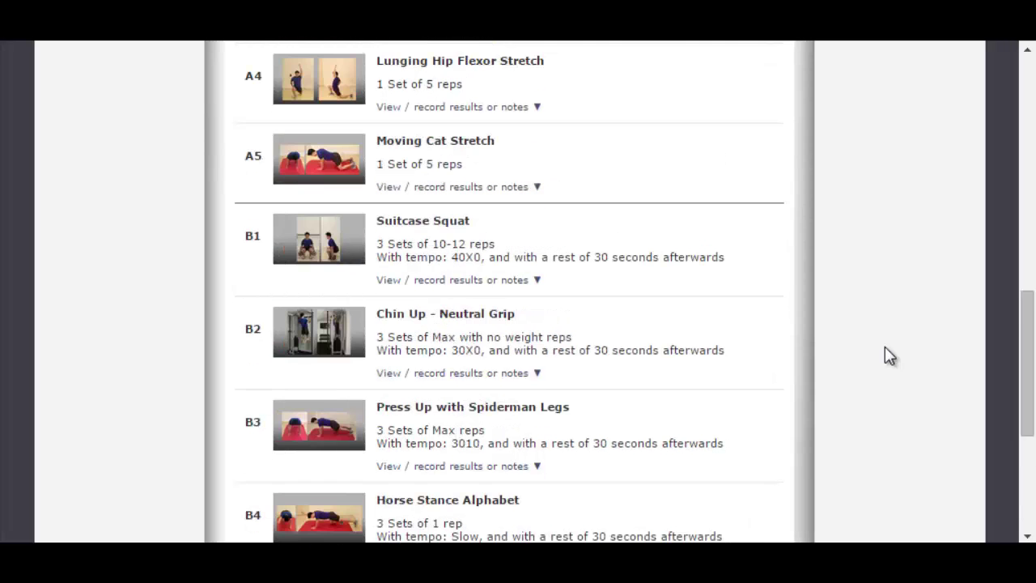
scroll(885, 356, down, 1)
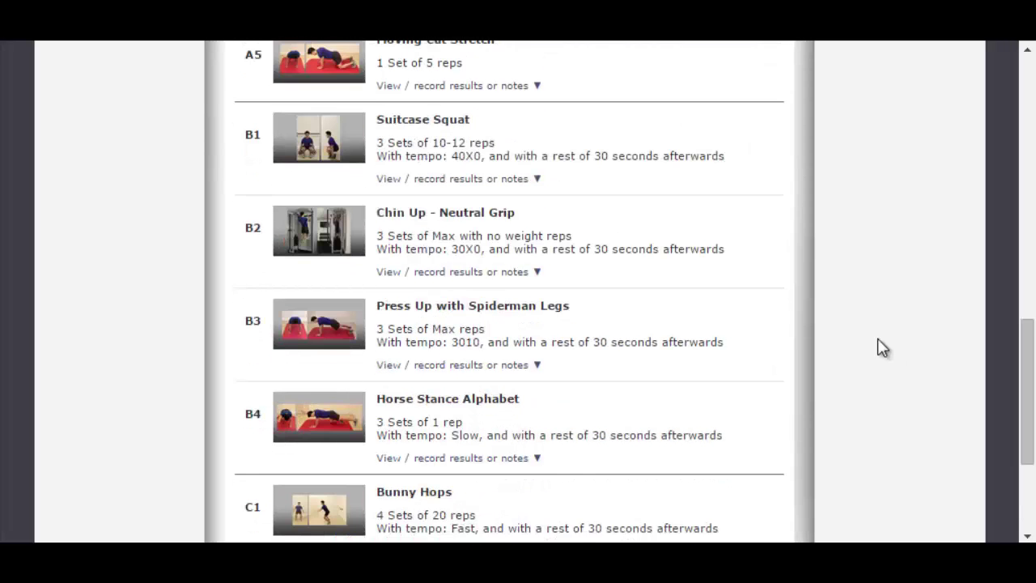
click(474, 215)
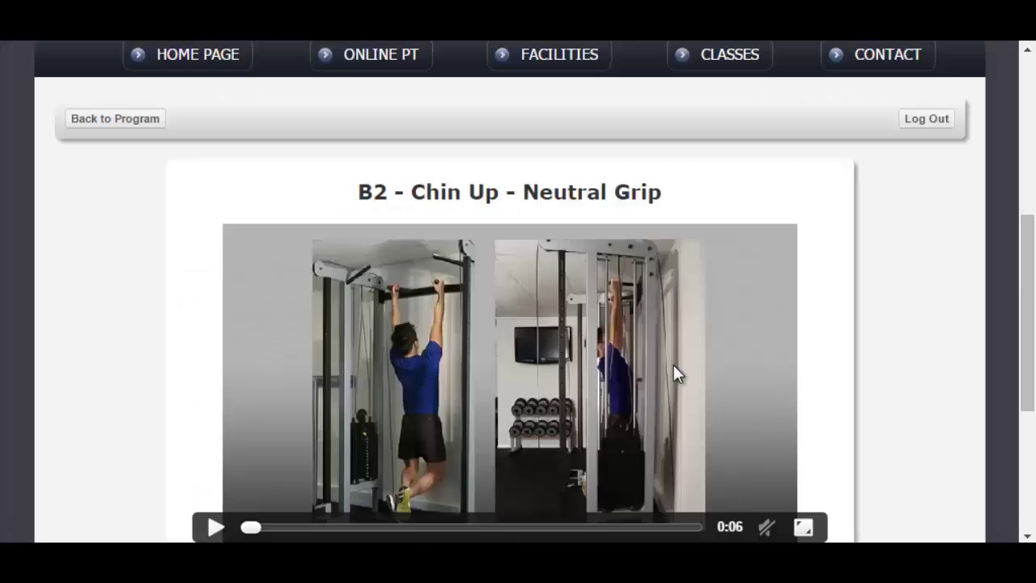
click(201, 522)
scroll(784, 377, down, 2)
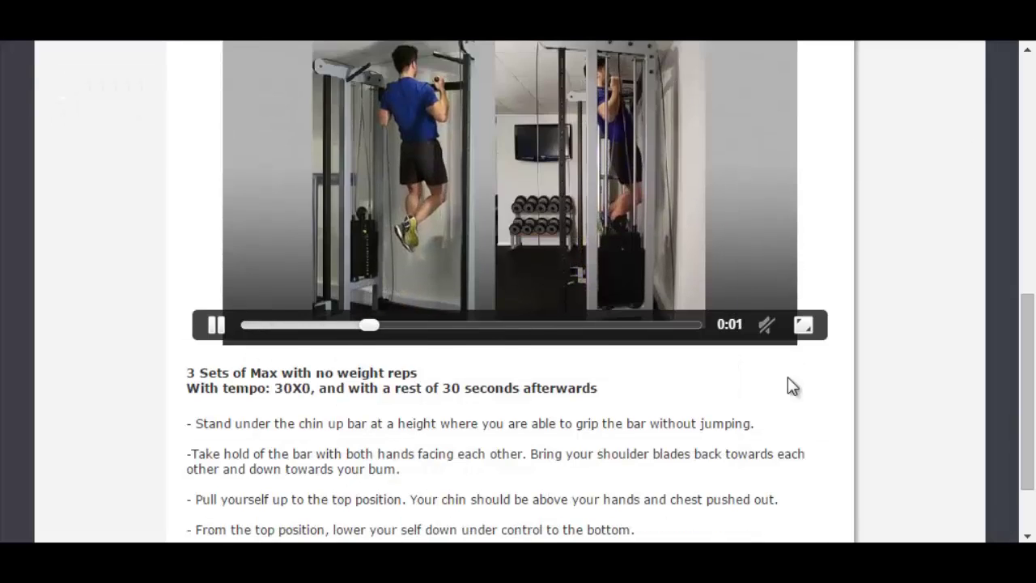
scroll(788, 376, down, 2)
scroll(783, 374, up, 2)
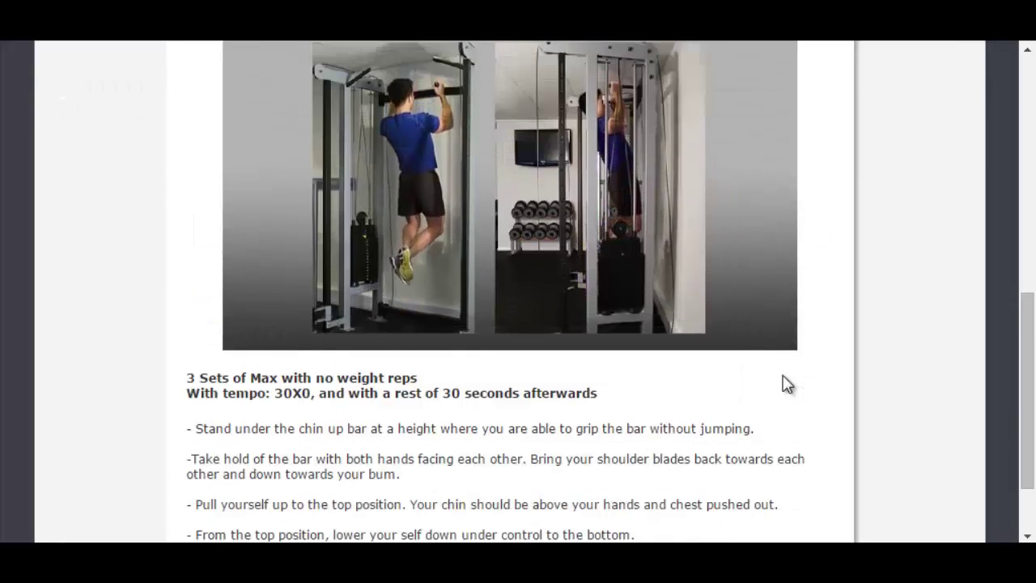
scroll(783, 375, up, 1)
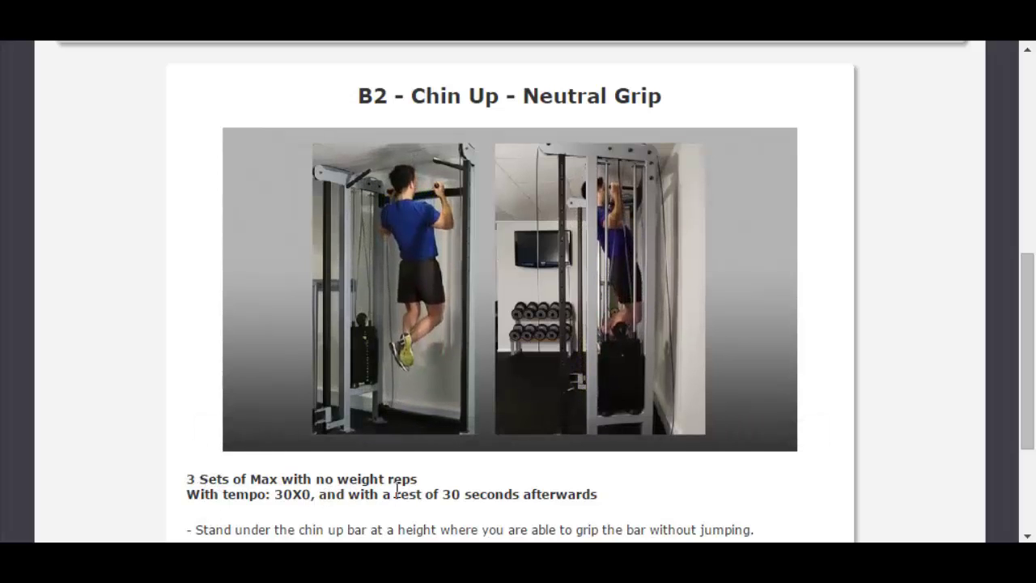
scroll(701, 486, up, 1)
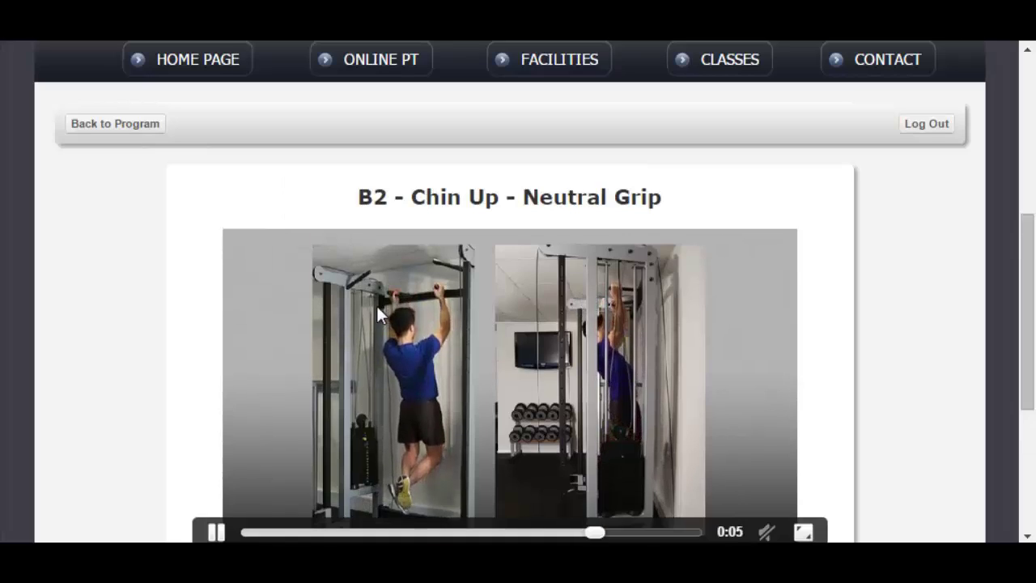
click(98, 126)
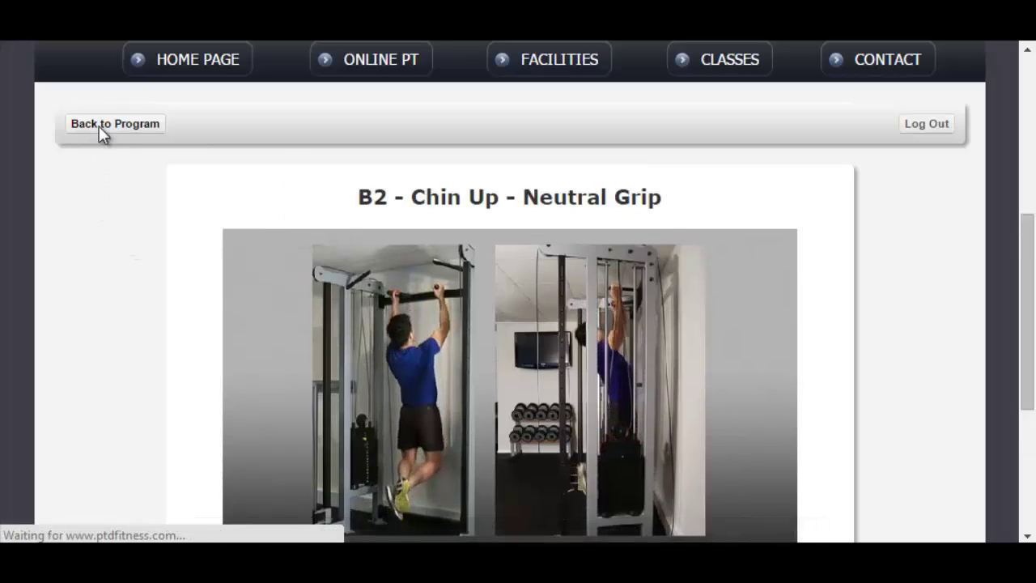
scroll(657, 389, down, 2)
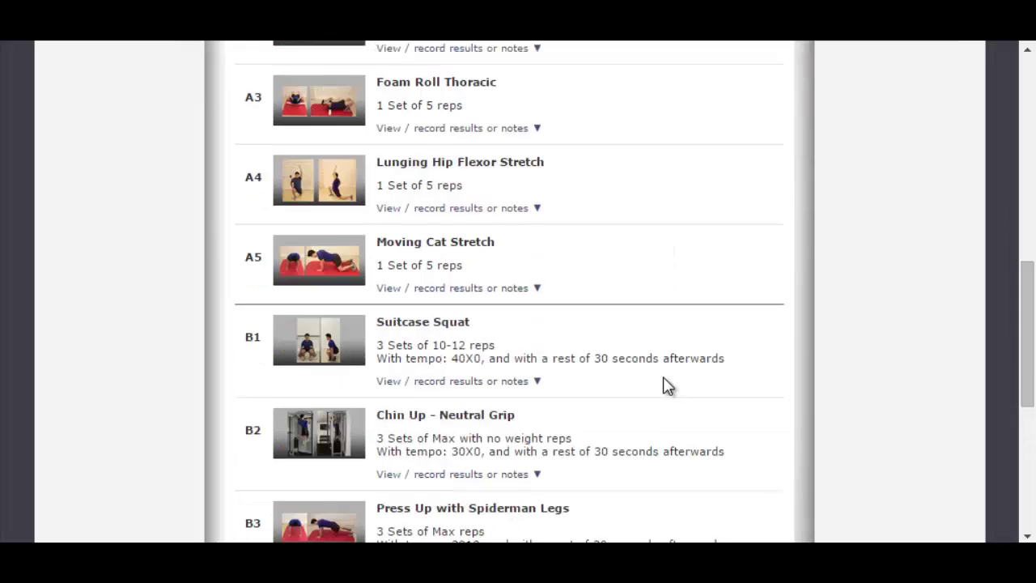
scroll(663, 376, down, 2)
scroll(677, 378, down, 2)
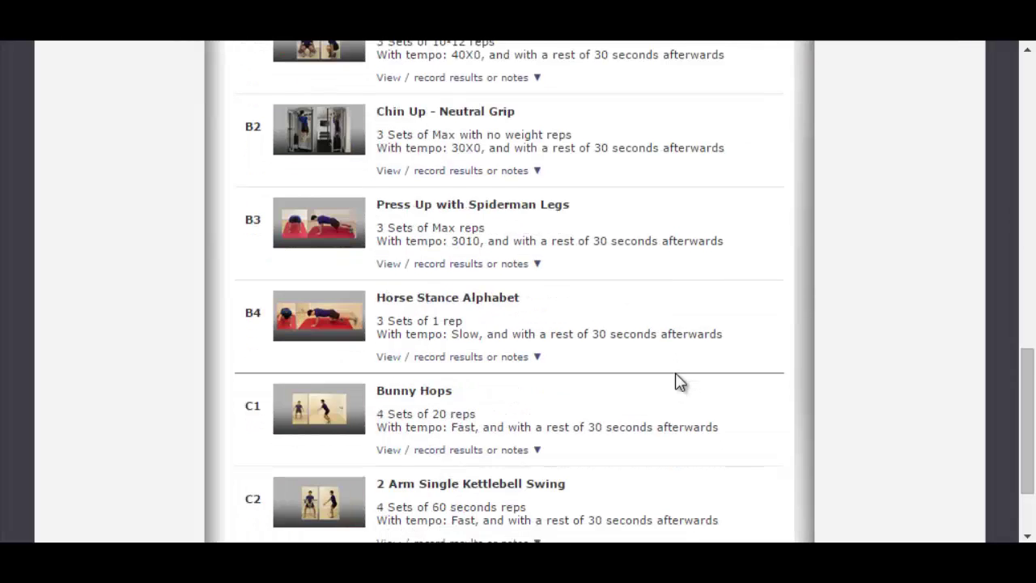
scroll(678, 380, up, 6)
scroll(682, 378, up, 1)
- From the member home page, open and review the First Assessment under Assessments, then return
click(86, 116)
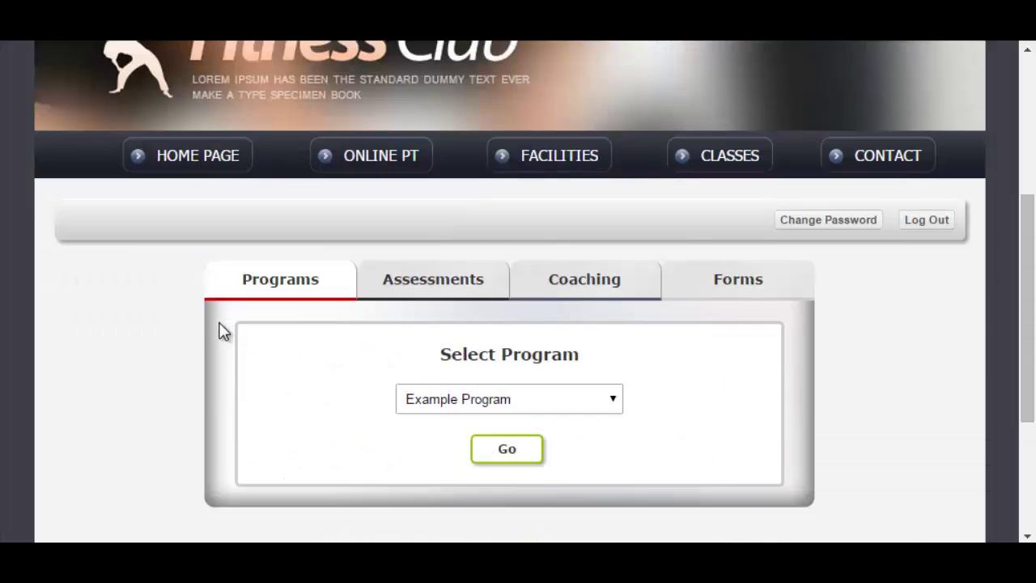
scroll(214, 327, down, 1)
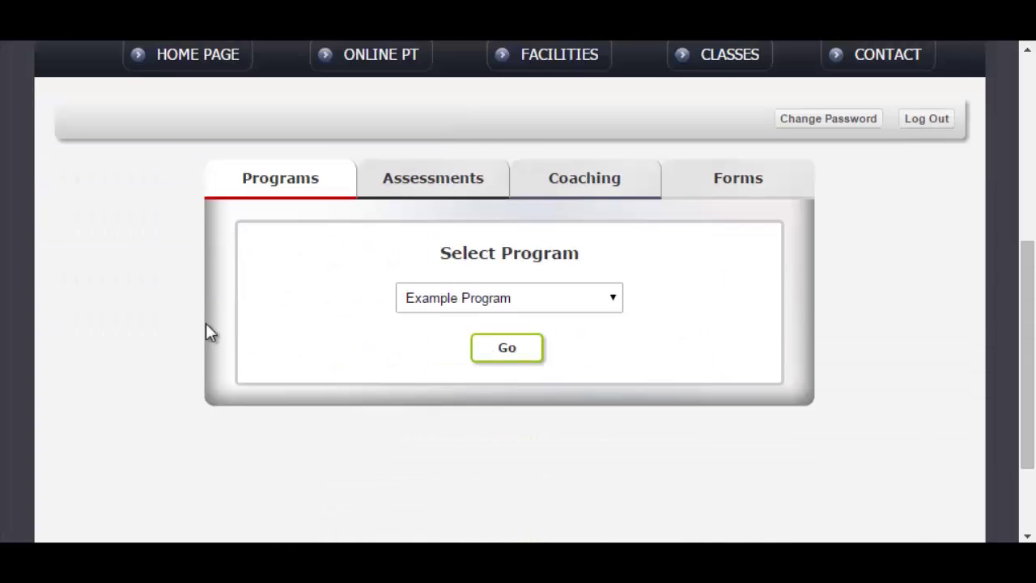
click(428, 194)
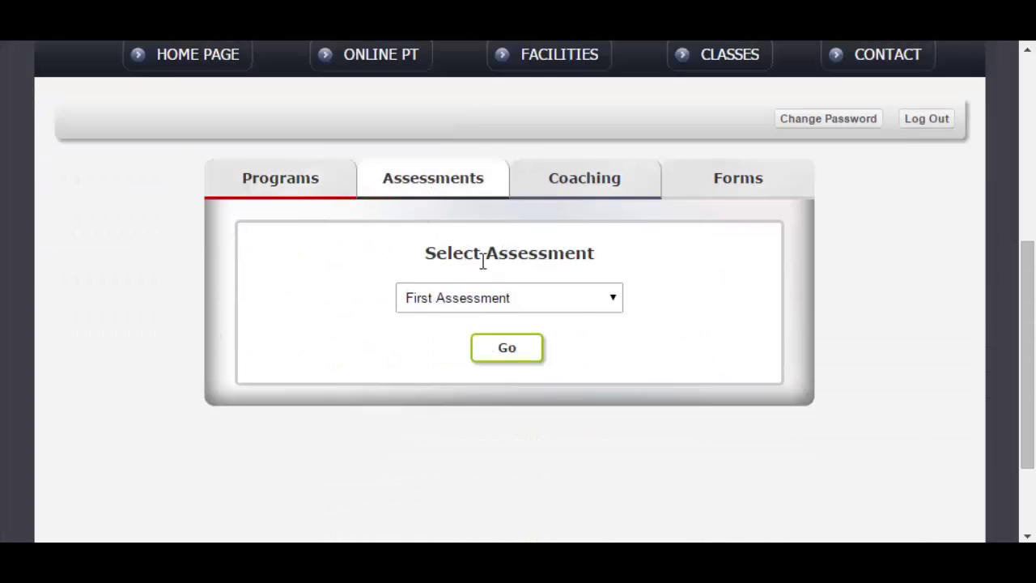
click(503, 354)
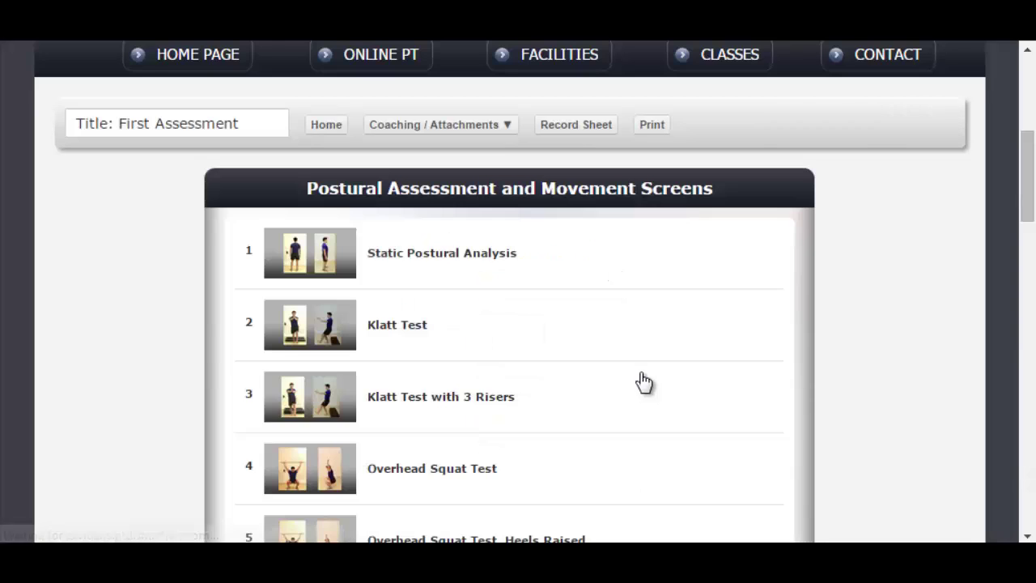
scroll(642, 381, down, 3)
scroll(693, 383, down, 1)
scroll(693, 383, up, 3)
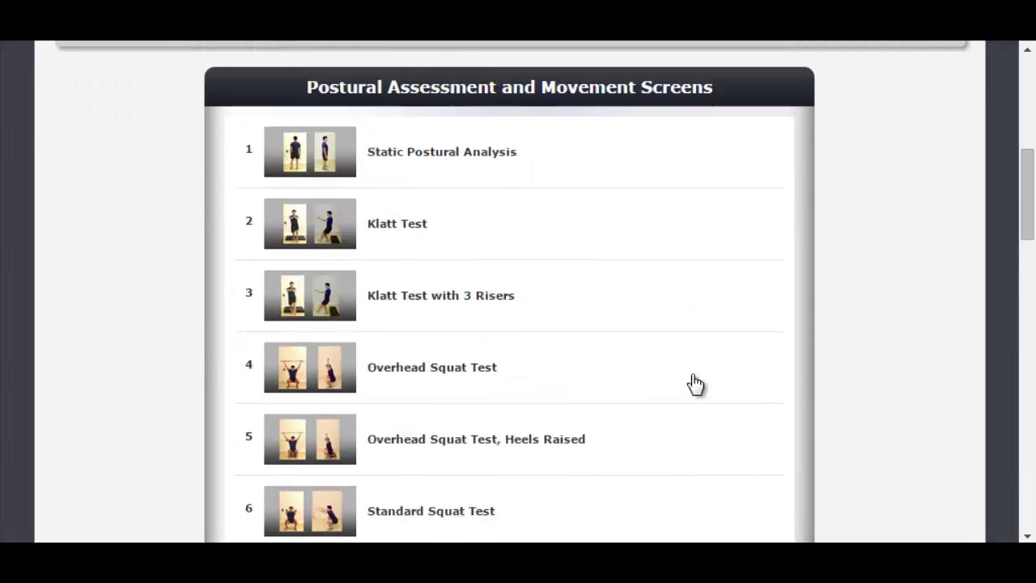
key(alt+Left)
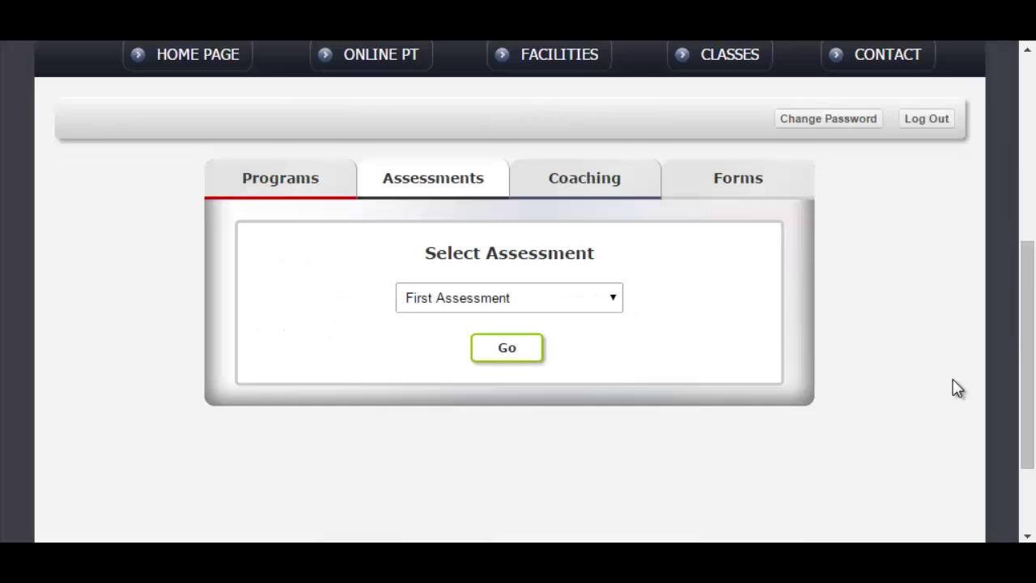
- Show the member's Coaching resources, then the Forms list, and open the PAR Q form
scroll(955, 386, down, 2)
click(591, 97)
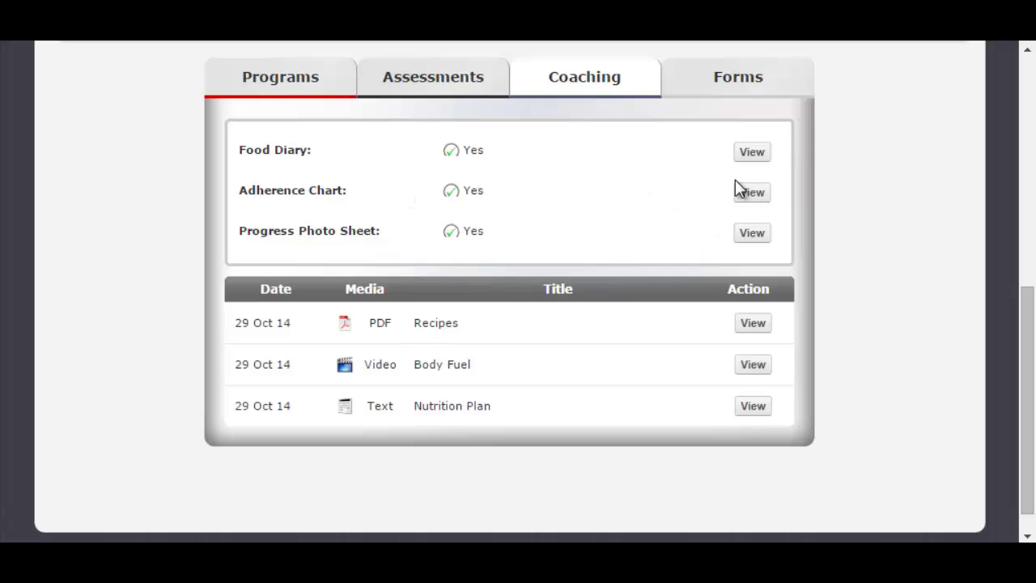
click(739, 94)
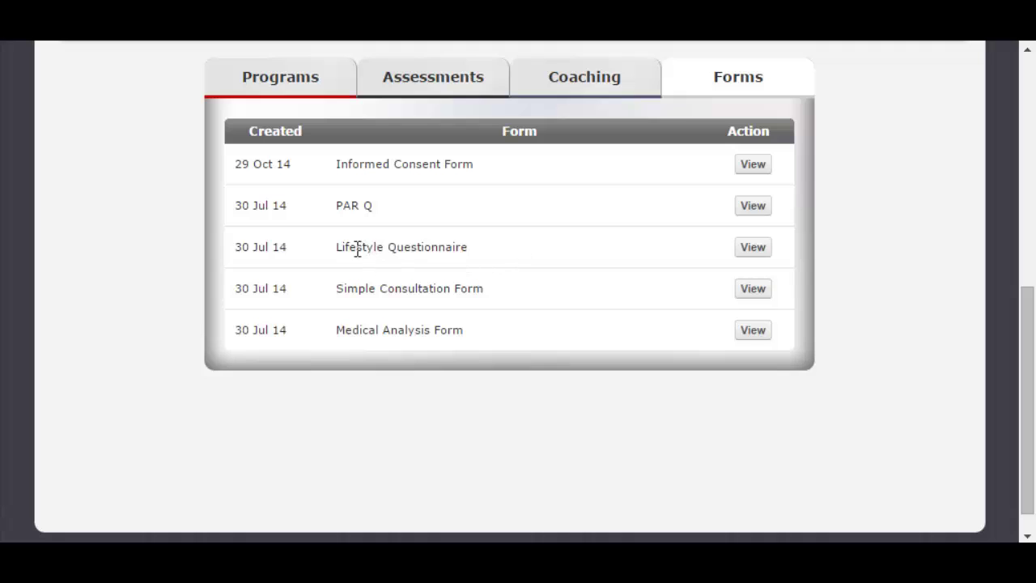
click(754, 216)
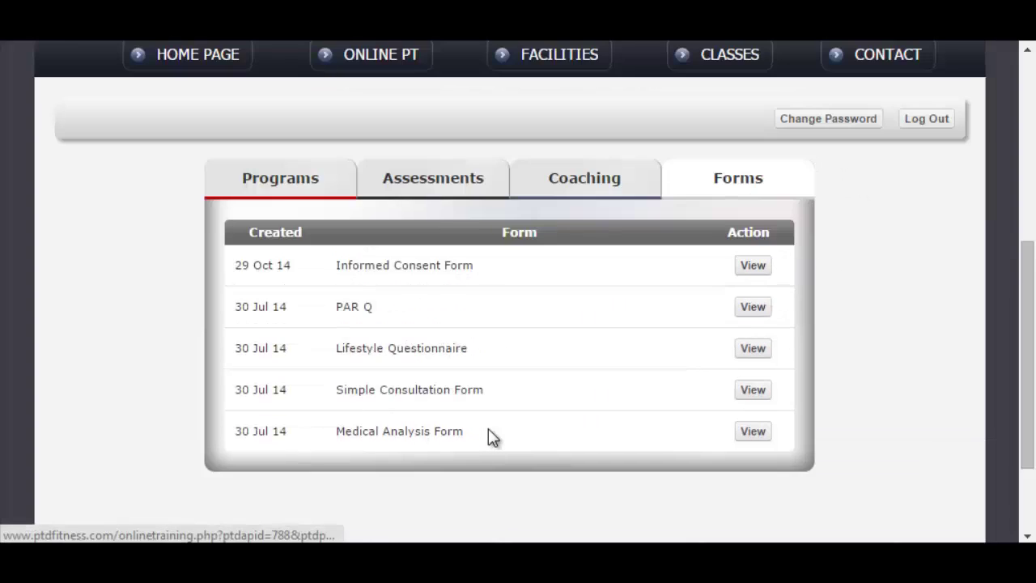